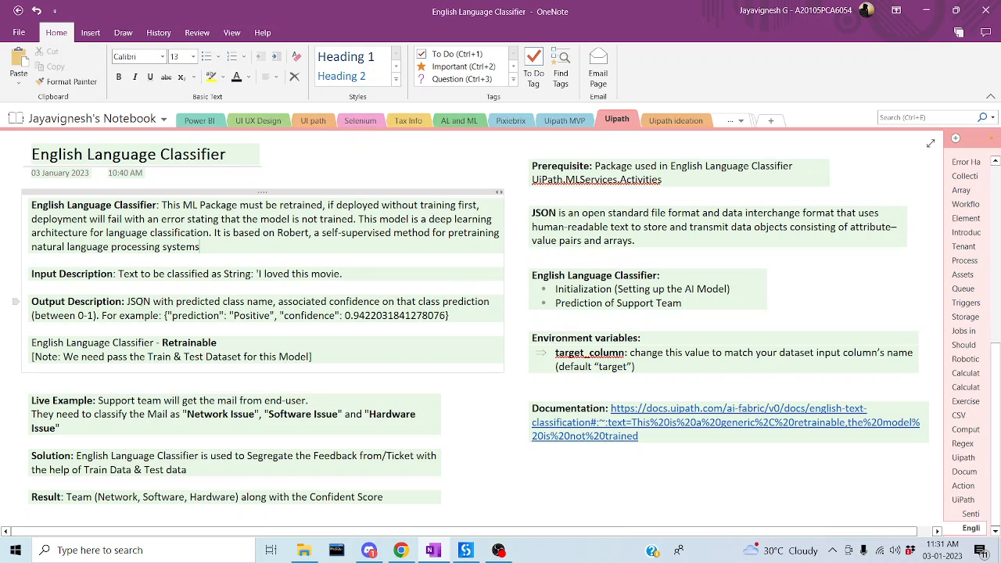
Review the notes on the classifier's output description, its initialization and prediction stages, and the target_column environment variable.
left_click_drag(128, 302, 451, 319)
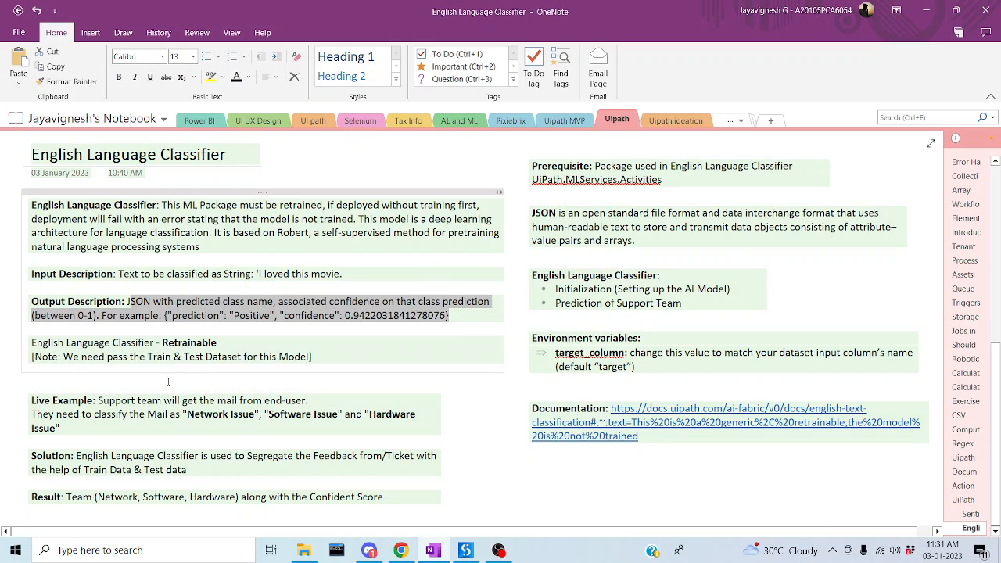
left_click_drag(688, 307, 518, 275)
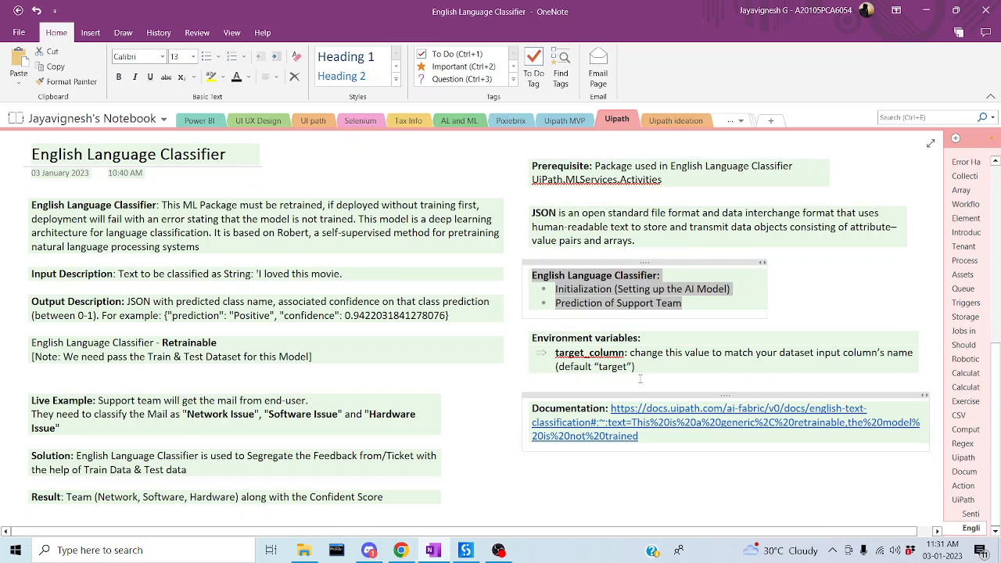
left_click_drag(642, 368, 525, 345)
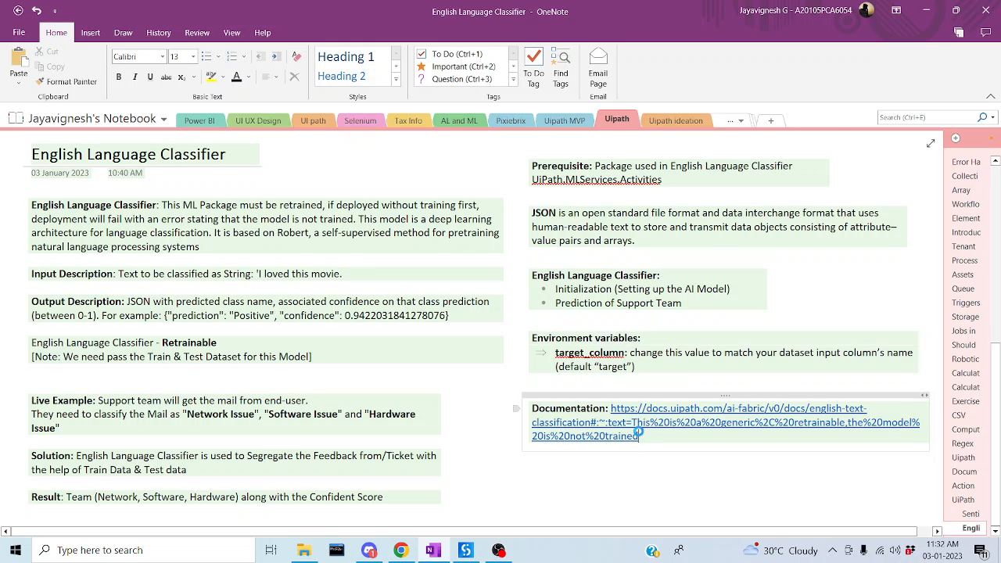
Open the English Text Classification documentation linked in the notes and examine the model's input type, input description and output description.
left_click(638, 435)
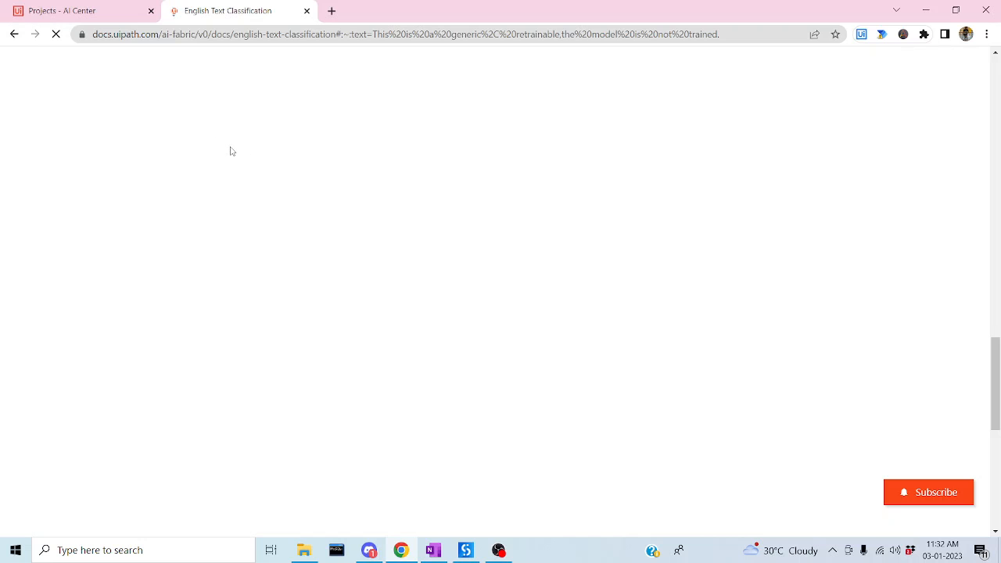
scroll(638, 247, "up", 15)
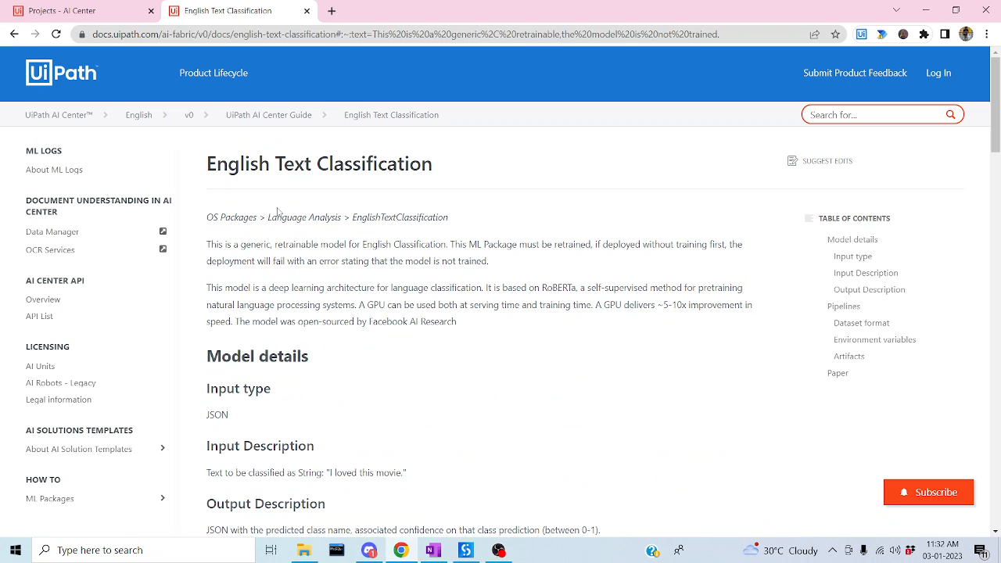
left_click_drag(210, 166, 435, 166)
scroll(421, 303, "down", 2)
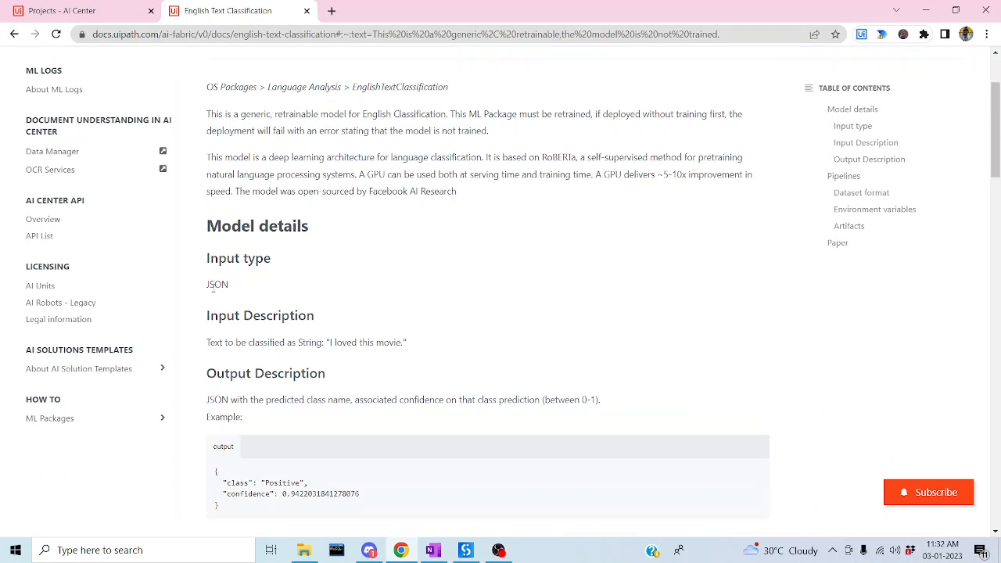
left_click_drag(210, 285, 252, 296)
left_click_drag(201, 352, 485, 369)
scroll(516, 370, "down", 4)
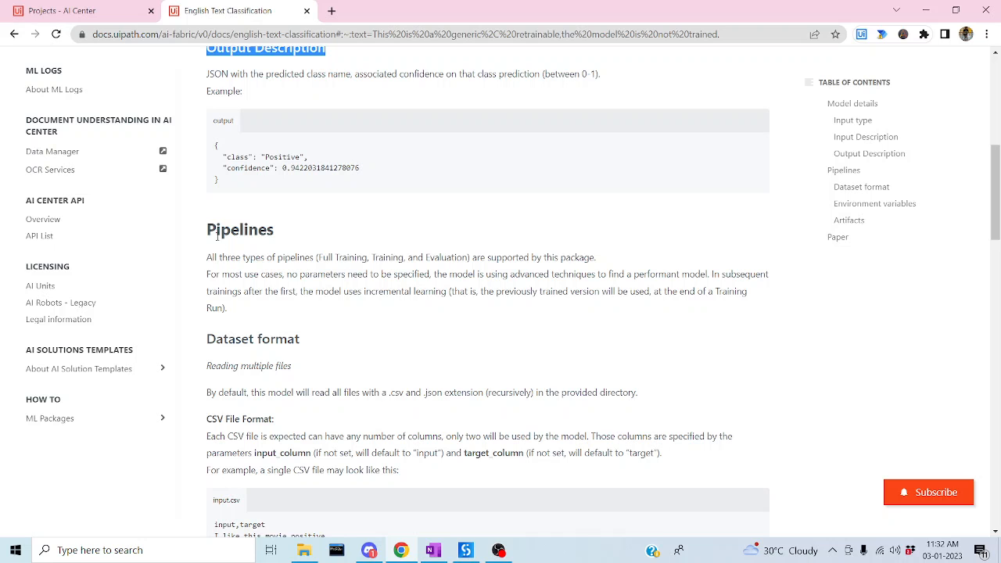
Read the documentation on supported pipelines and the CSV and JSON dataset formats.
left_click_drag(198, 229, 631, 262)
scroll(398, 311, "down", 3)
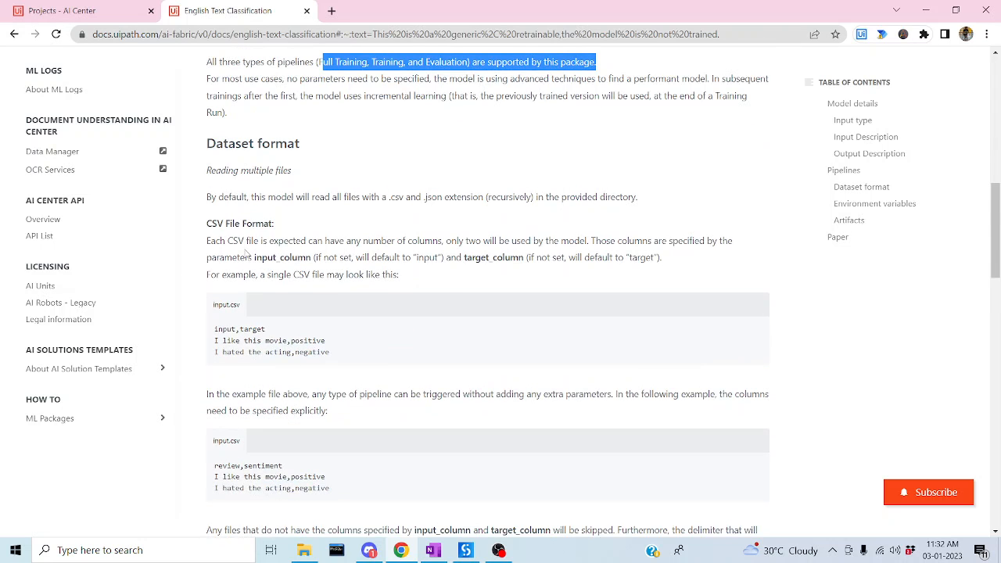
scroll(355, 308, "down", 2)
scroll(355, 308, "down", 2)
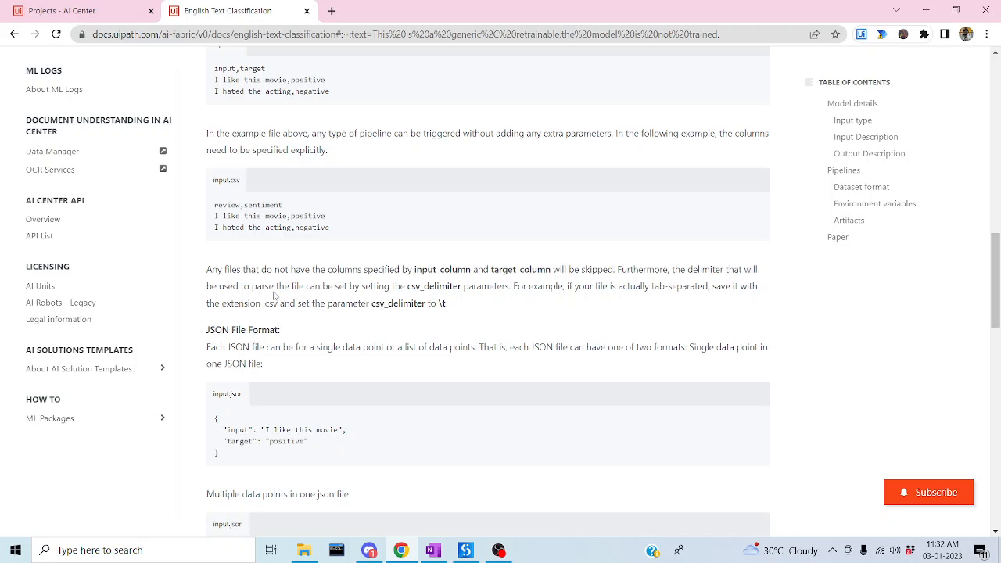
scroll(301, 317, "down", 3)
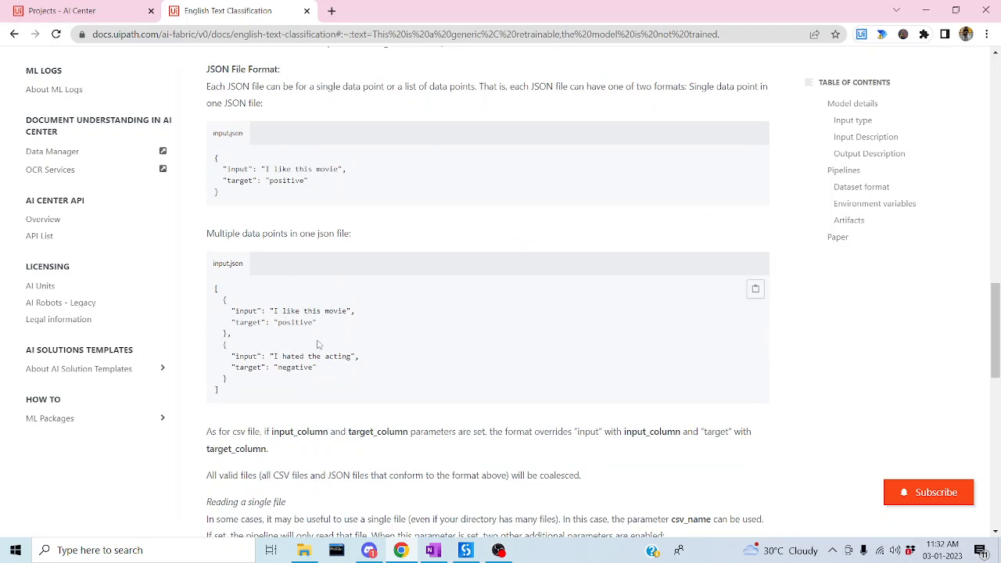
scroll(363, 330, "down", 1)
scroll(363, 331, "down", 4)
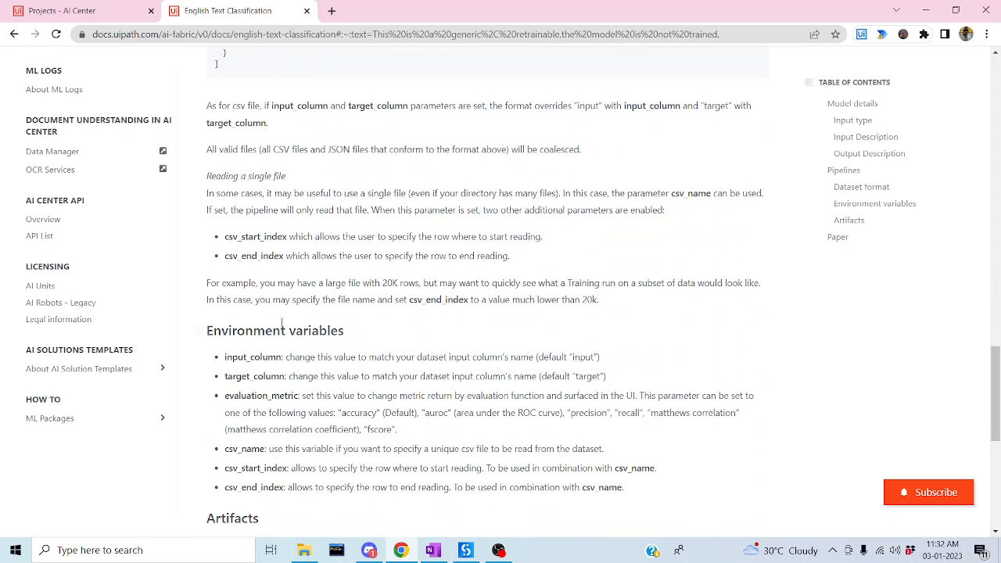
Examine the target_column environment variable in the documentation, and review the initialization stage in the OneNote page.
left_click_drag(210, 336, 351, 340)
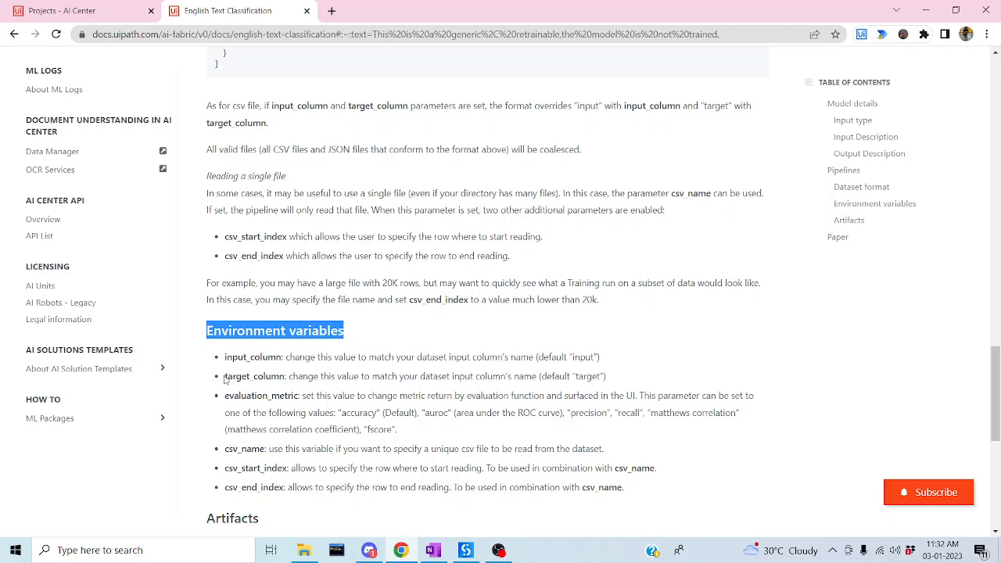
left_click_drag(225, 381, 288, 378)
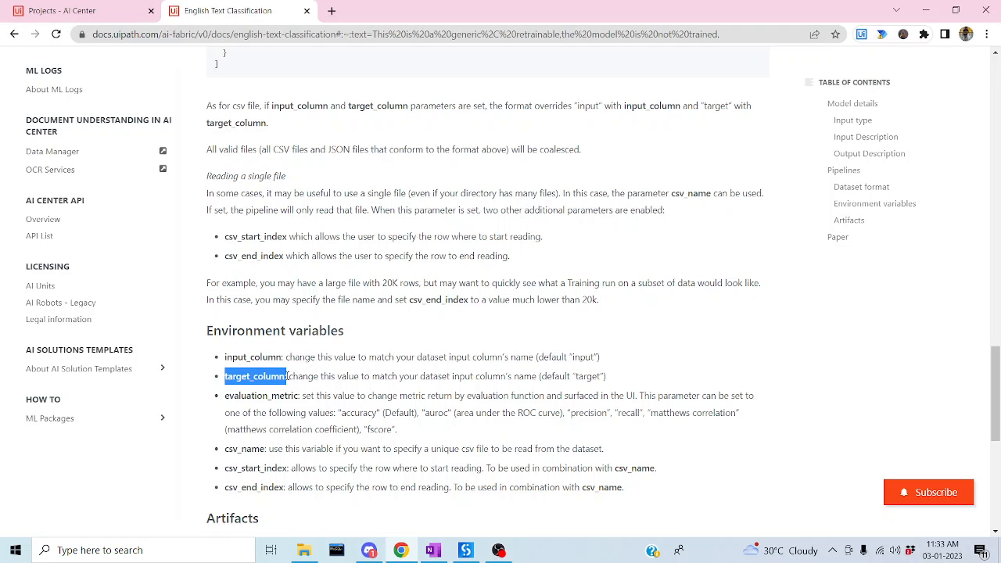
scroll(288, 377, "up", 8)
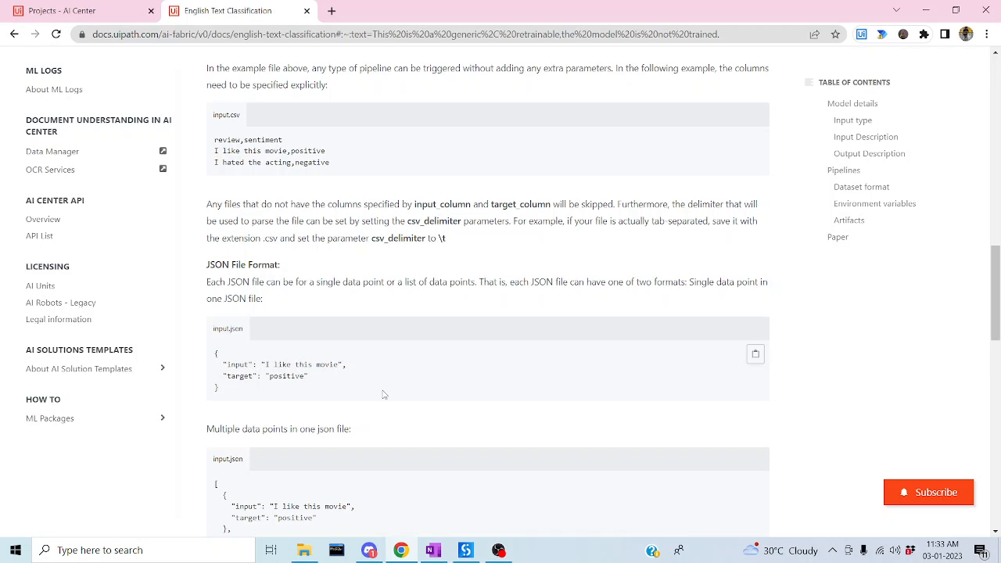
left_click(433, 550)
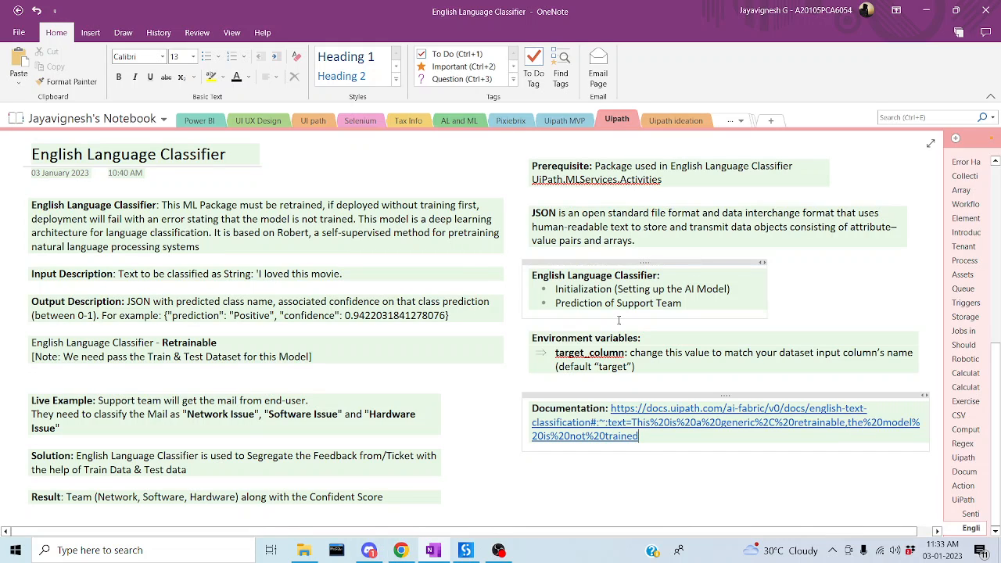
left_click_drag(555, 289, 718, 289)
Switch to AI Center in Chrome, create a project named Ticket_Classifier, and open its Datasets page.
left_click(400, 550)
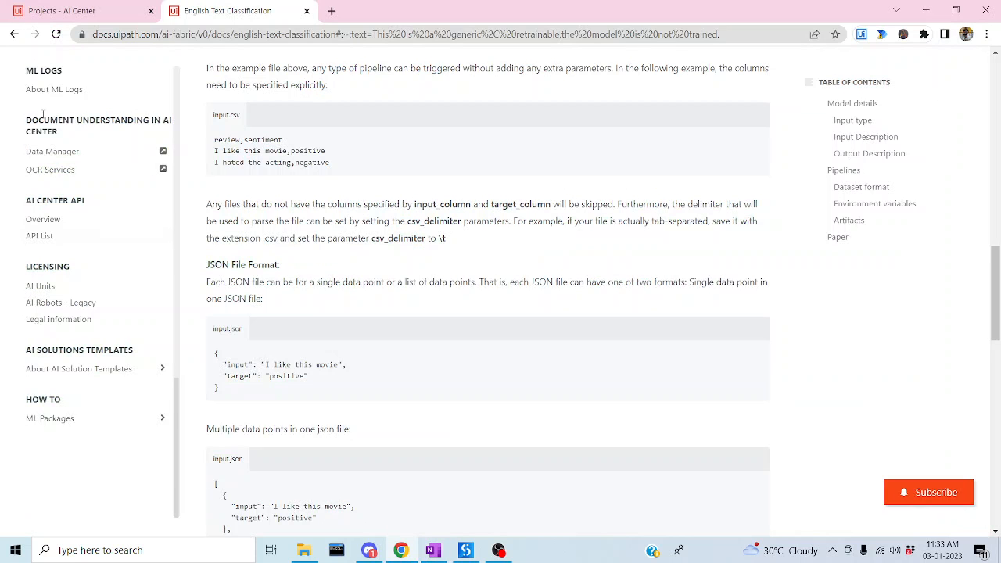
left_click(35, 6)
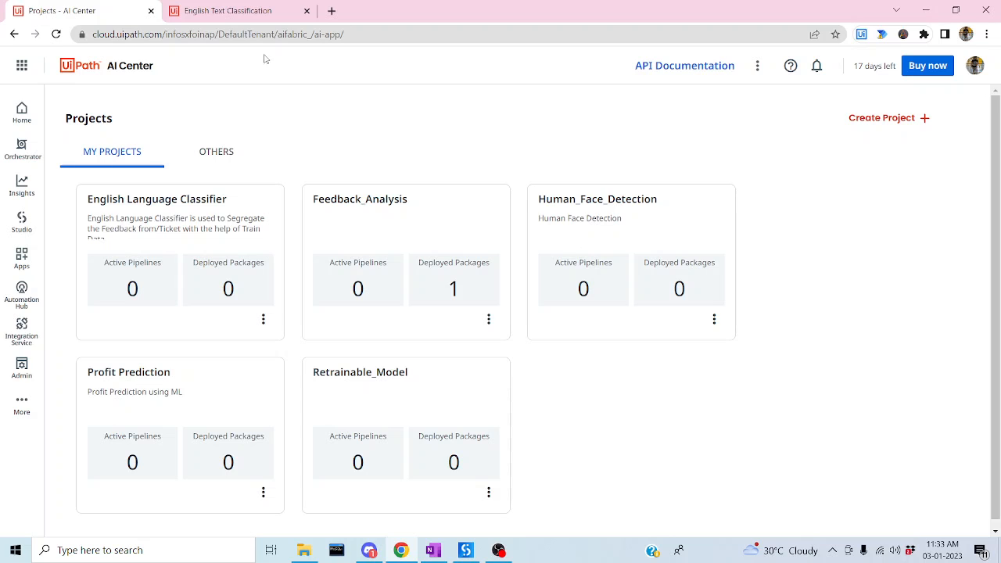
left_click(891, 119)
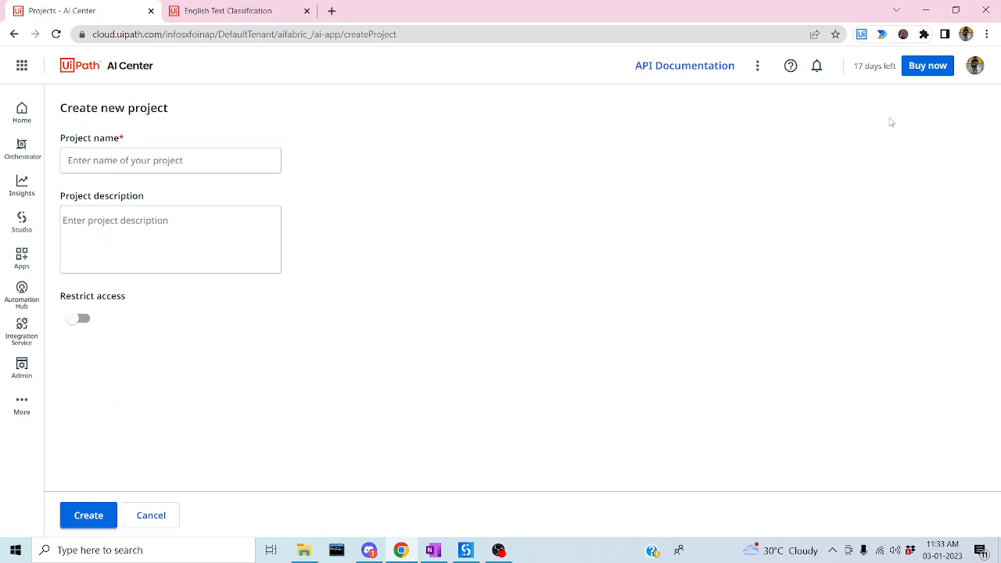
left_click(114, 159)
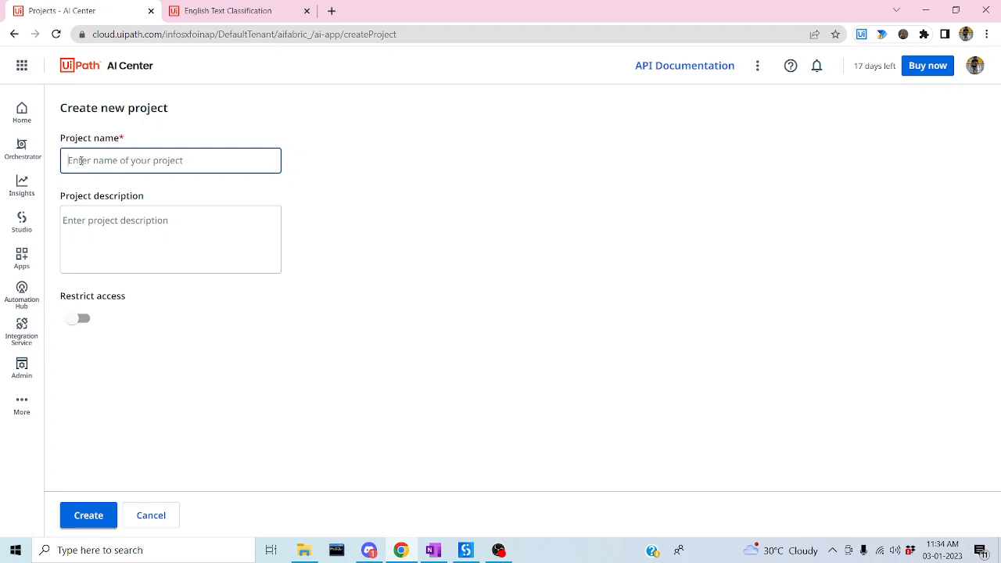
type("Ticket_Classifier")
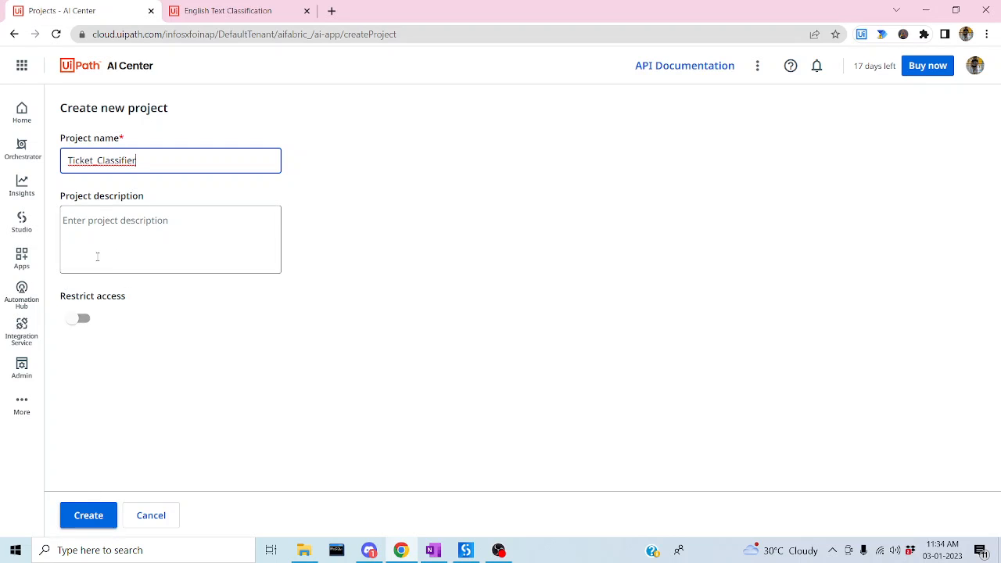
left_click(88, 516)
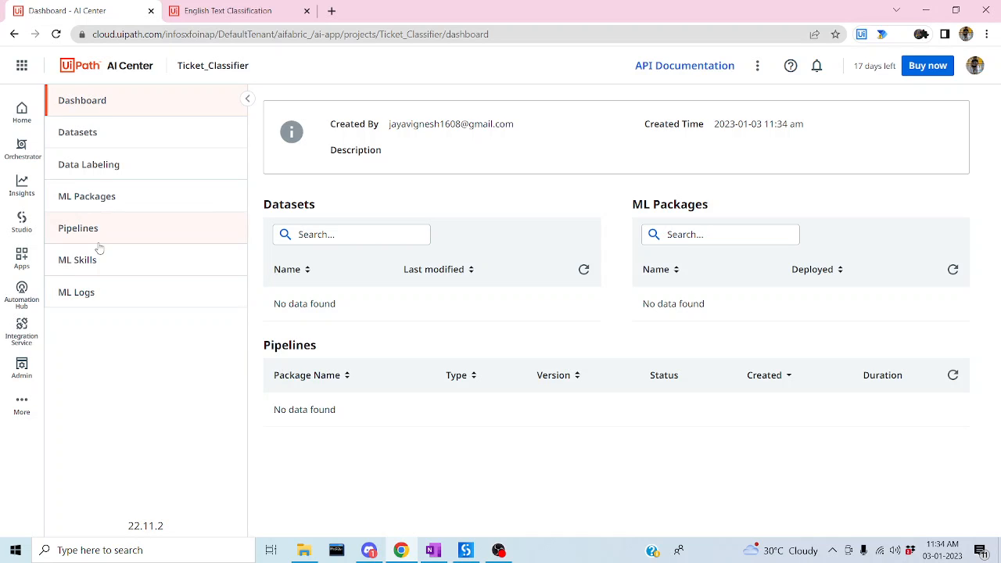
left_click(82, 143)
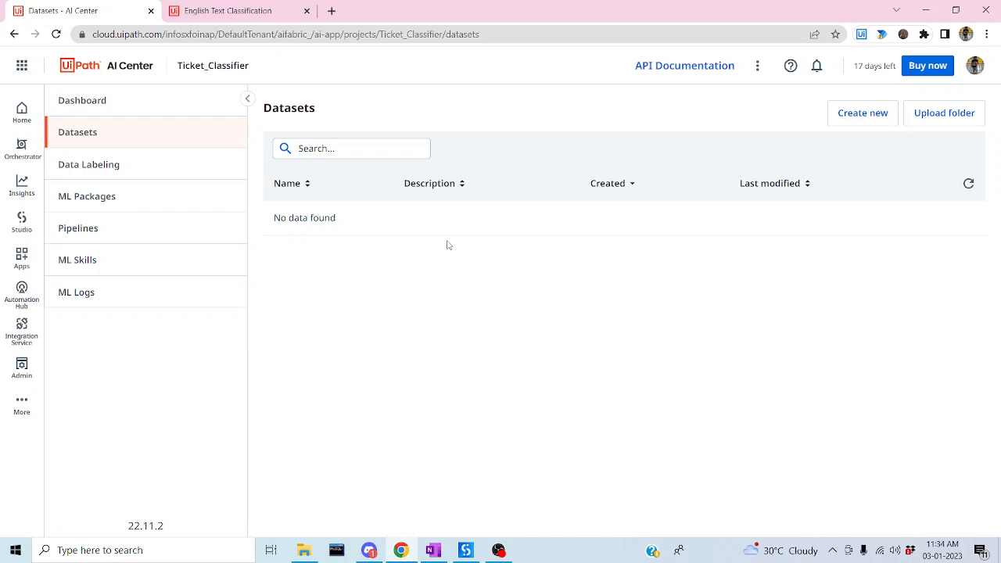
Switch to UiPath Studio, open the English Language Classifier project folder, and open the Test file from its Datasets folder.
left_click(465, 550)
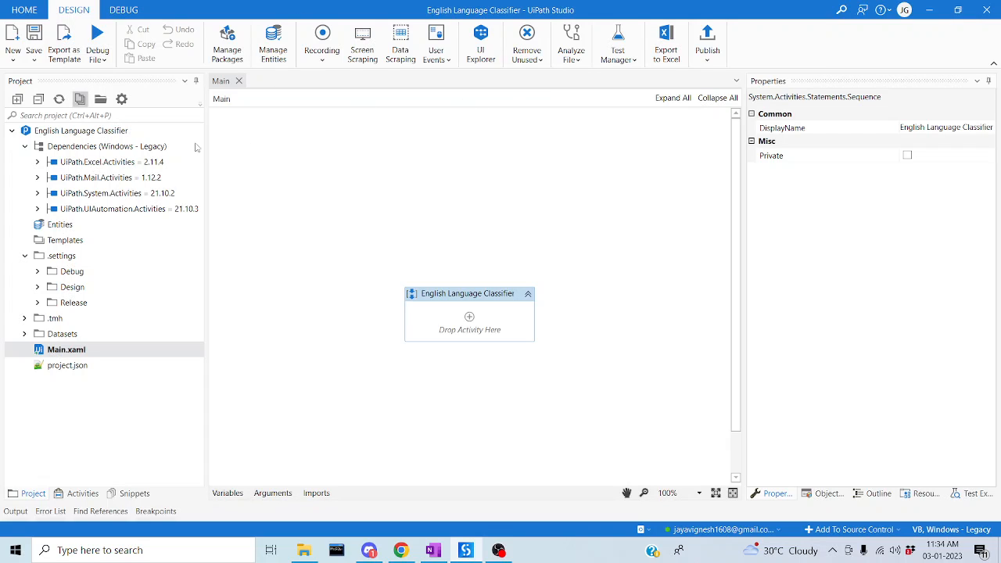
left_click(101, 99)
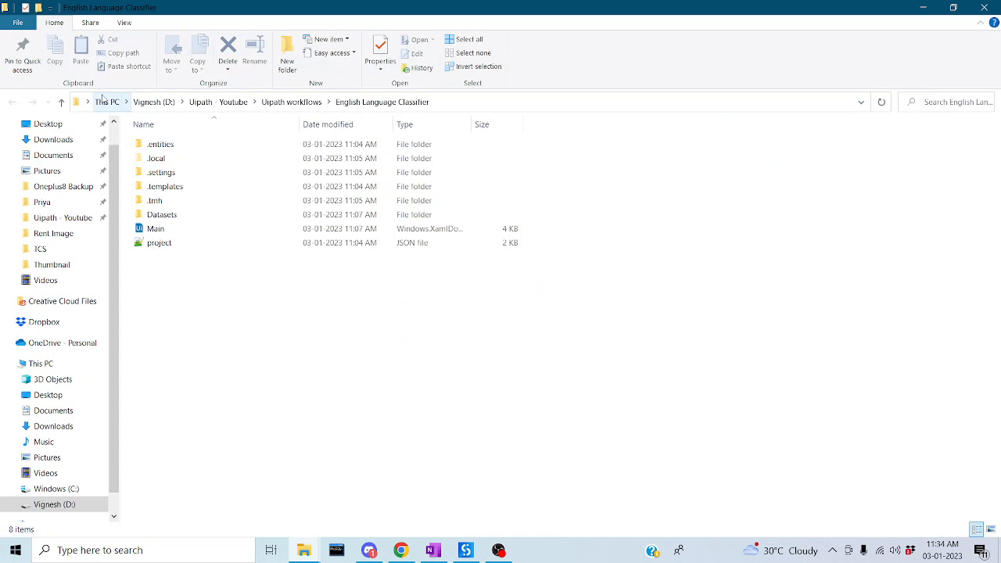
double_click(166, 216)
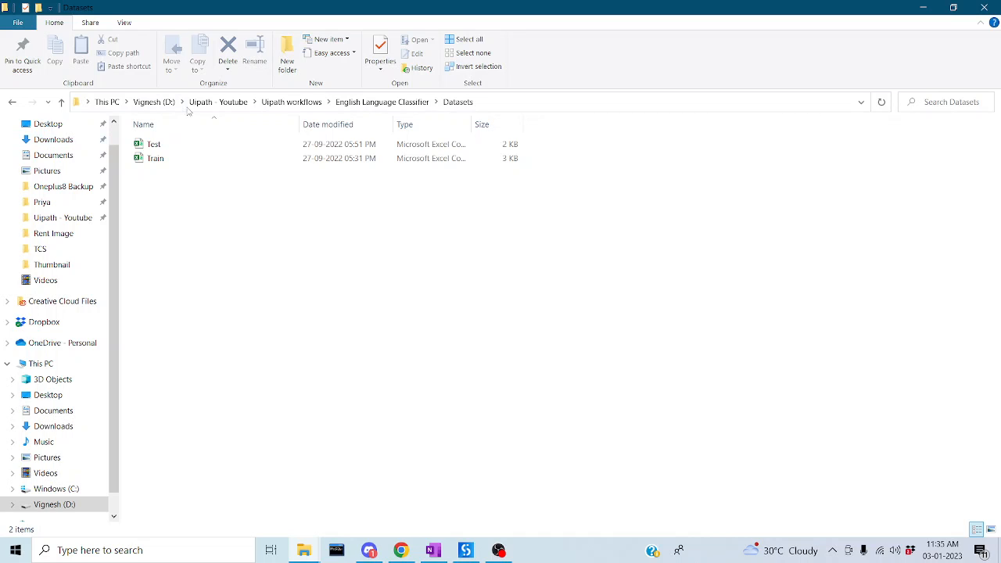
double_click(158, 148)
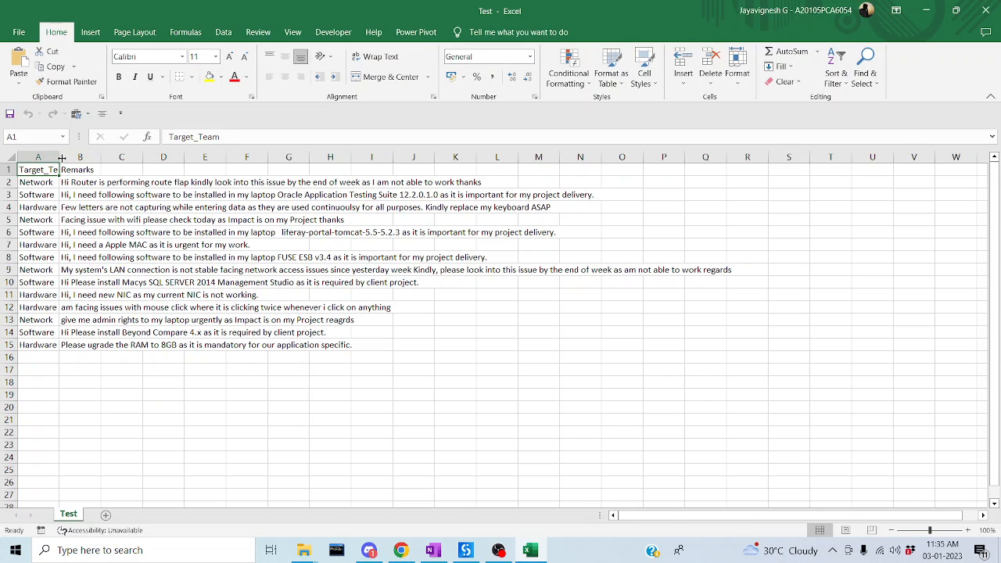
Widen the Target_Team and Remarks columns in the Test sheet so their contents are easier to read.
left_click_drag(61, 158, 176, 158)
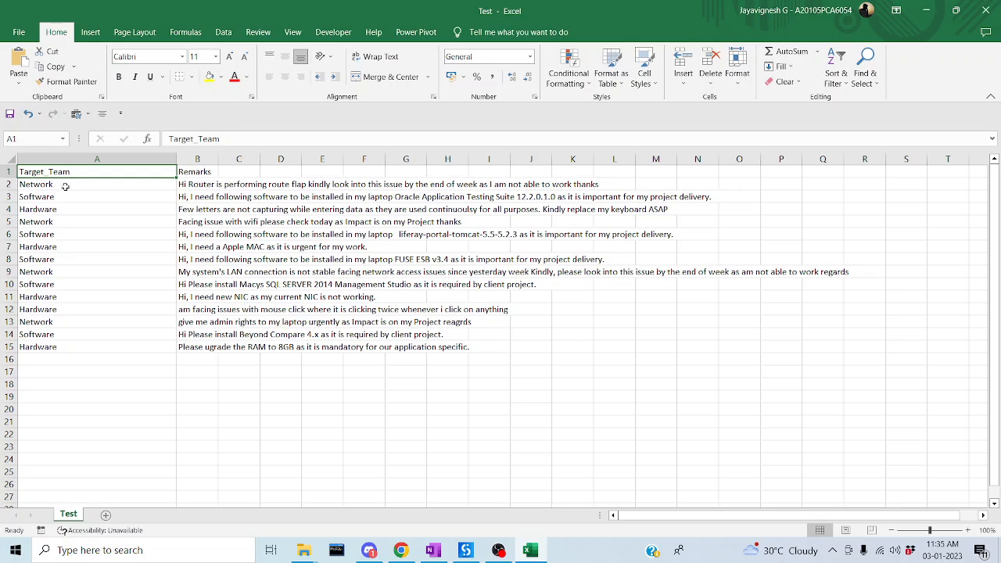
left_click_drag(65, 174, 68, 345)
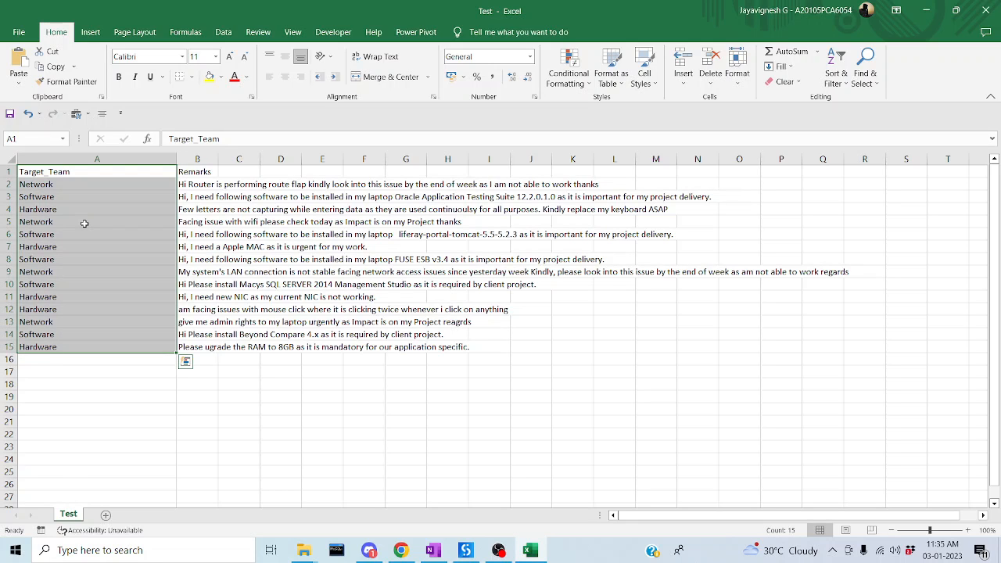
left_click_drag(193, 187, 202, 342)
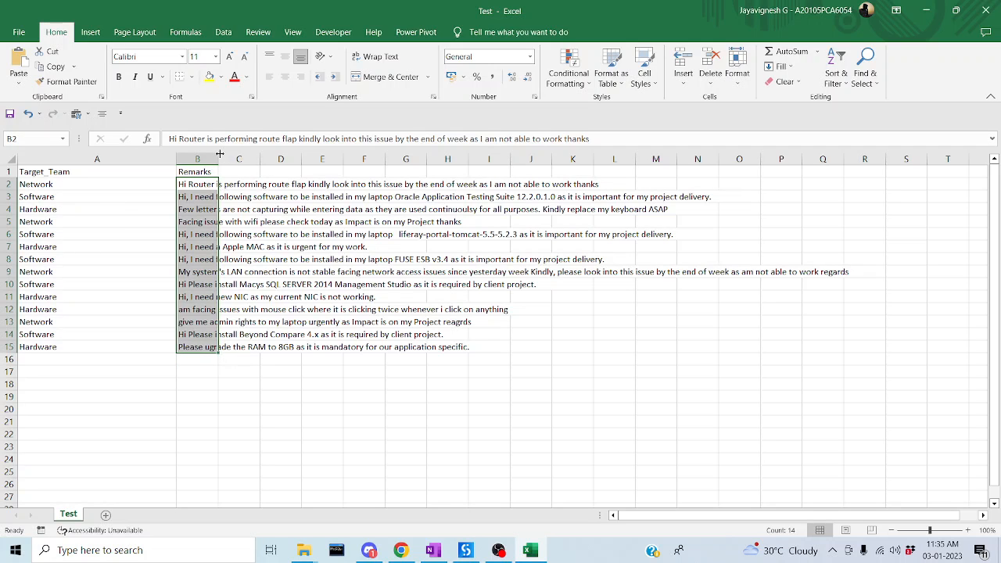
left_click_drag(219, 159, 421, 159)
Examine sample remarks and their target teams in the Test sheet, including rows 2, 6, 7, 10 and 11.
left_click(181, 182)
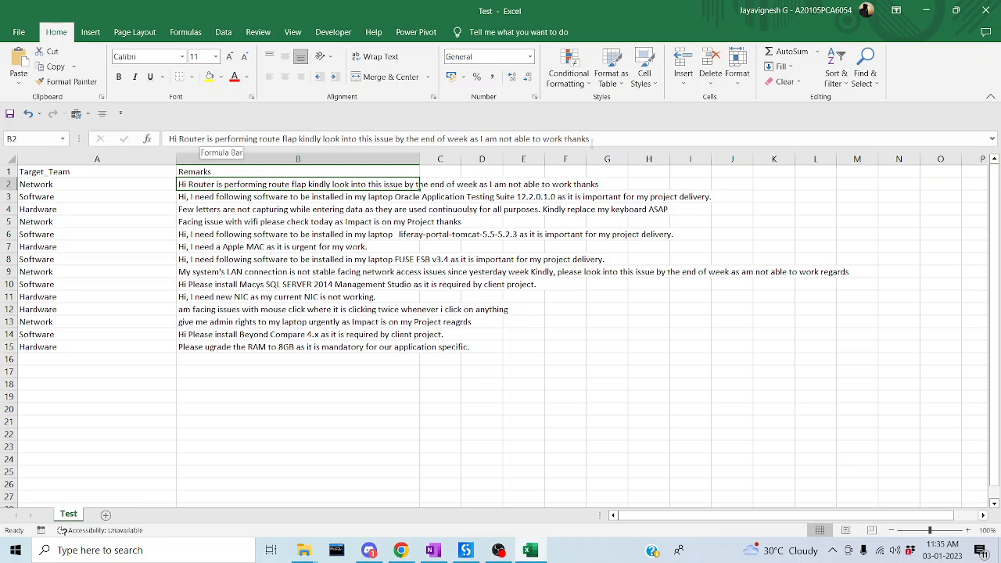
left_click(237, 235)
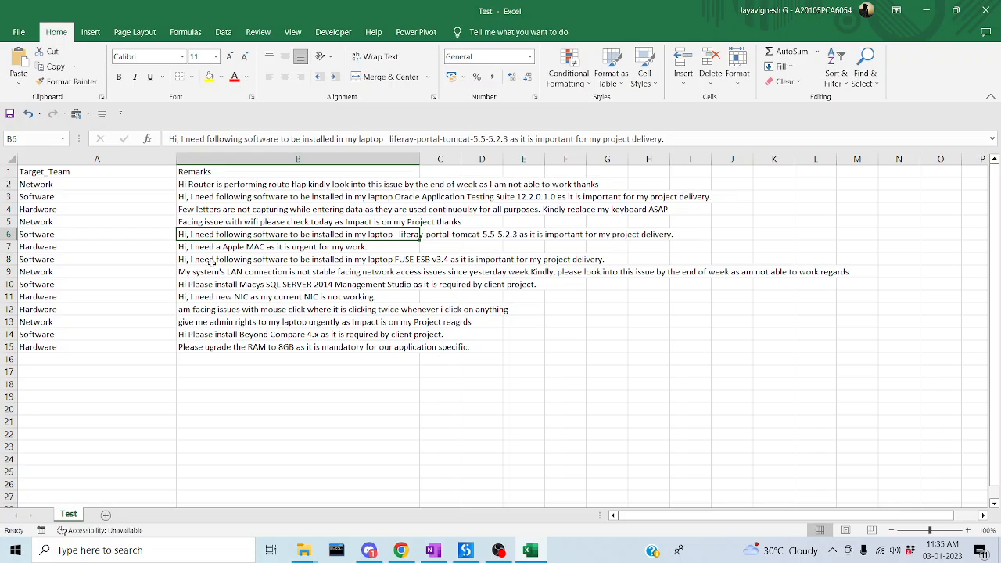
left_click(202, 247)
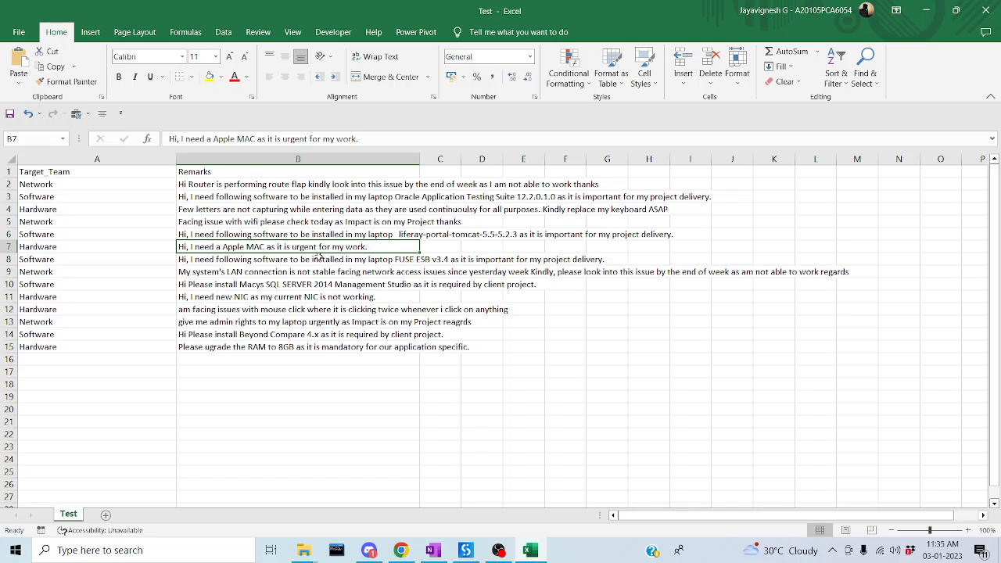
left_click(78, 248)
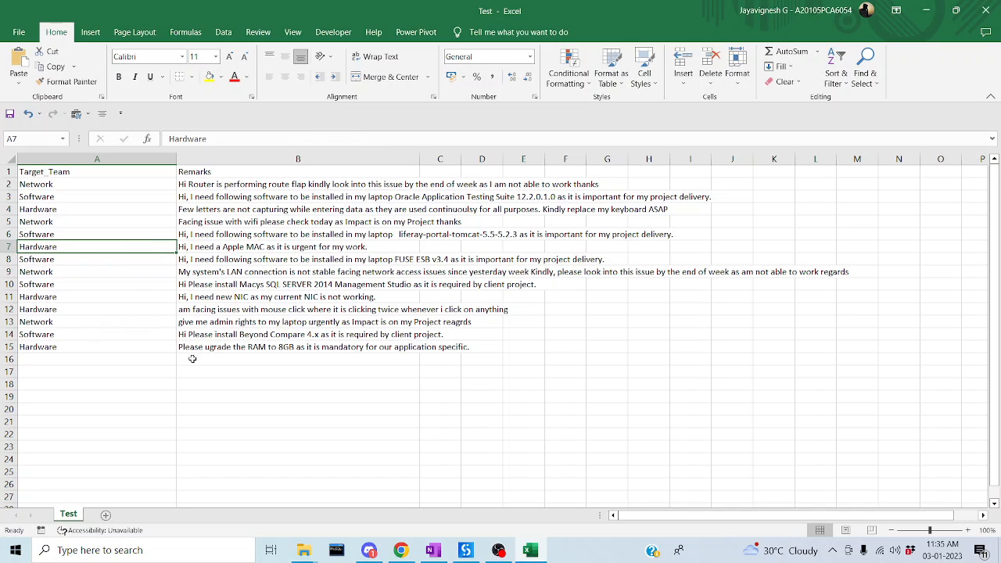
left_click_drag(202, 296, 202, 287)
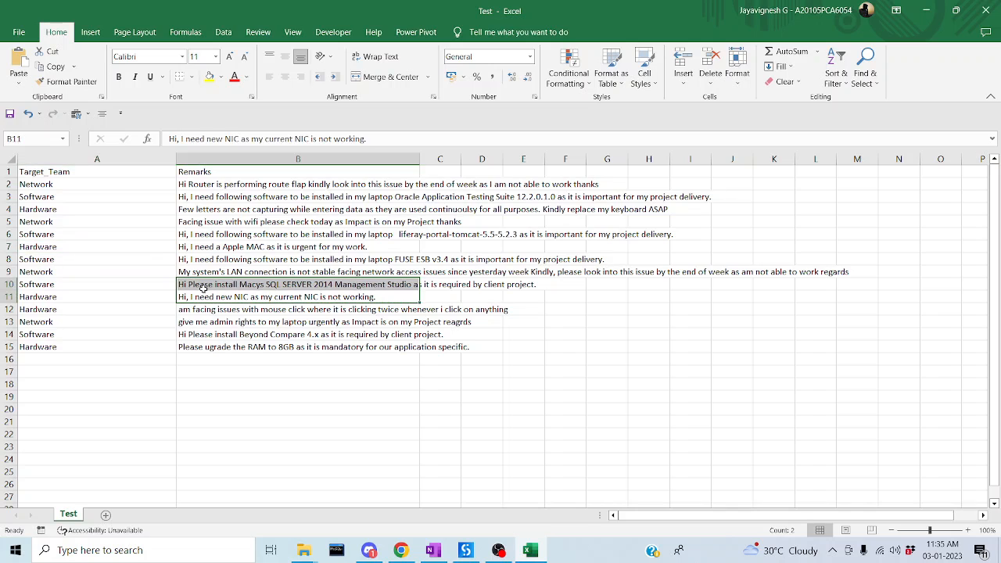
left_click(8, 284)
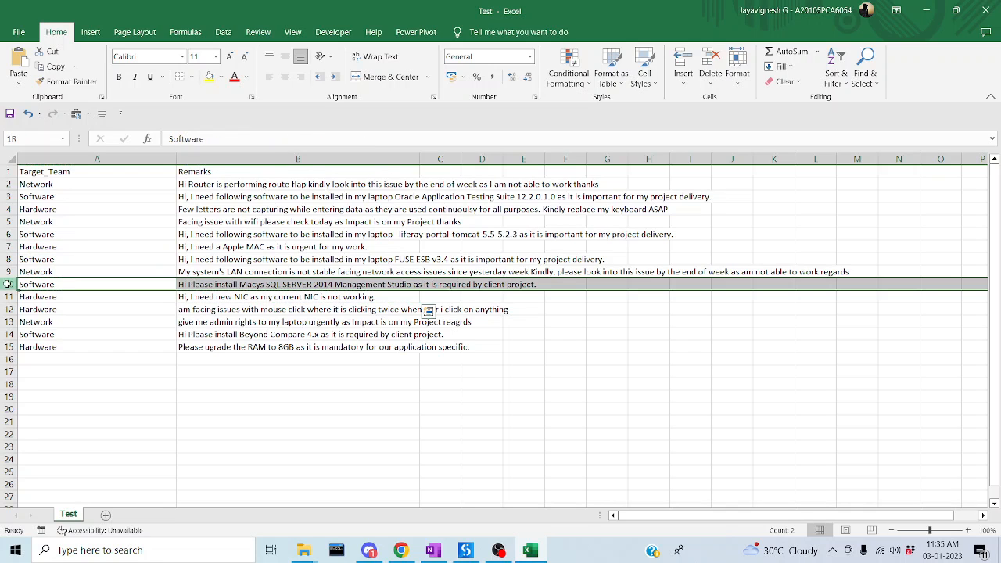
Compare the Remarks entries with their Target_Team labels in the Test sheet and narrow the Target_Team column.
left_click(225, 285)
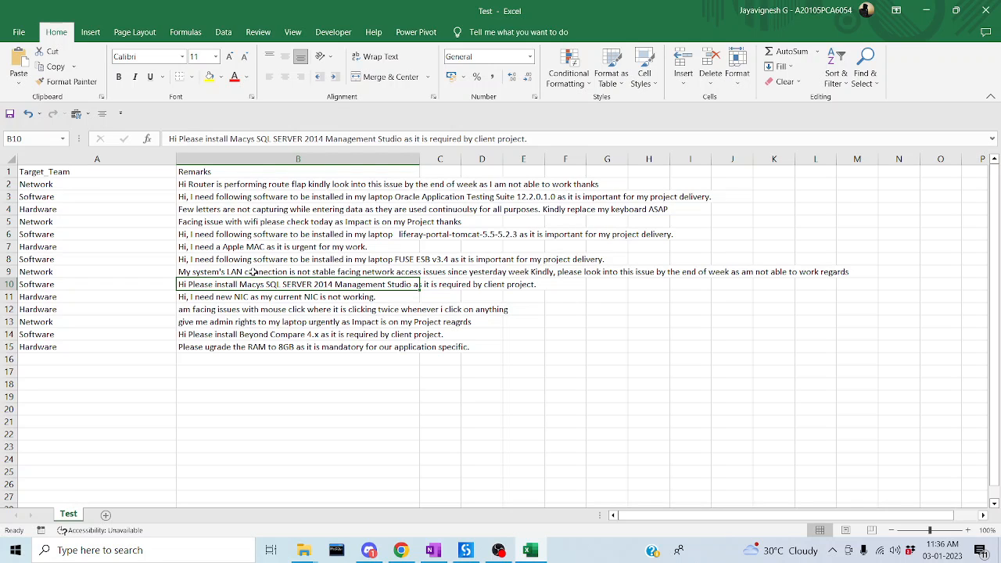
left_click_drag(47, 186, 49, 323)
left_click_drag(207, 184, 212, 346)
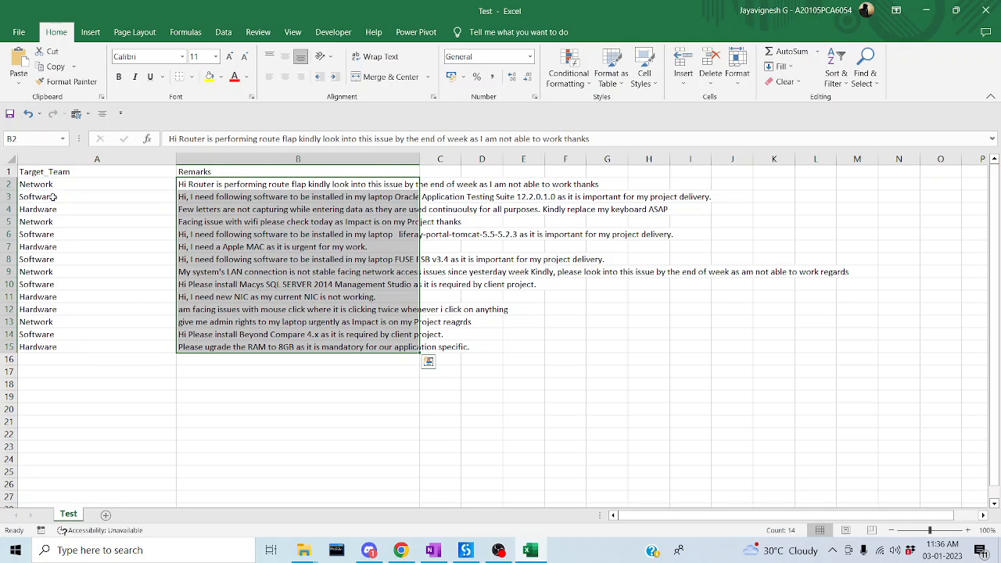
left_click_drag(56, 185, 51, 348)
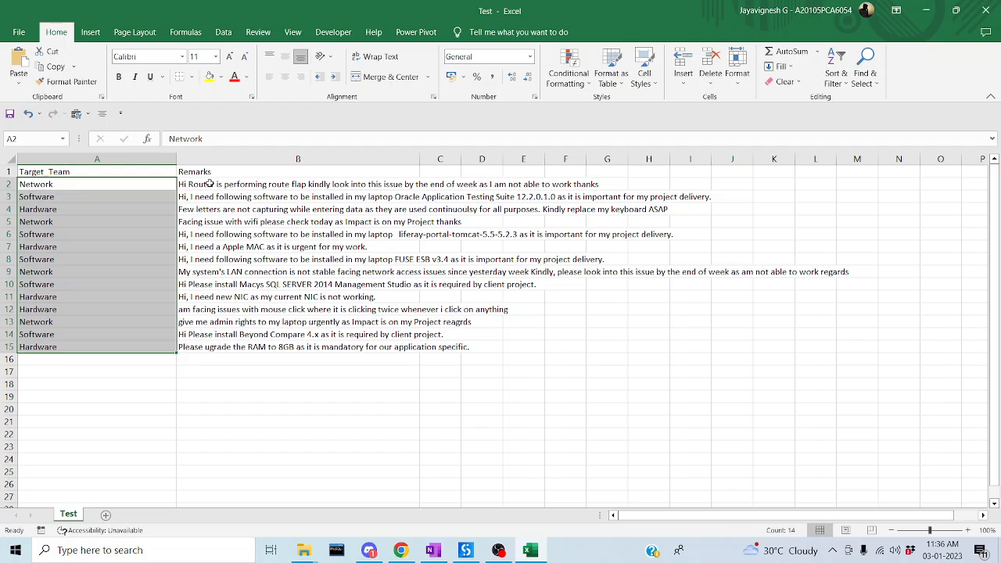
left_click_drag(207, 184, 212, 340)
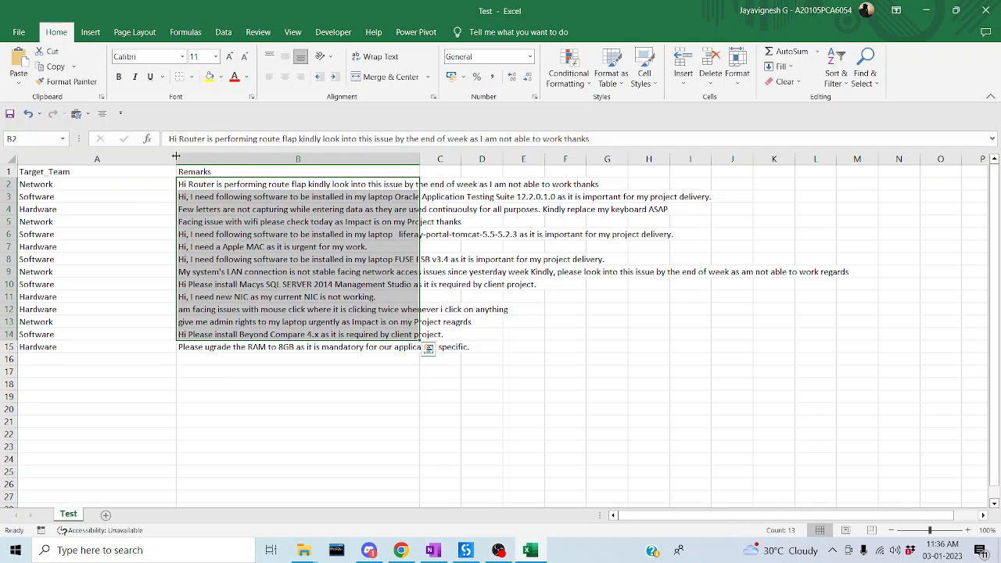
left_click_drag(176, 158, 82, 165)
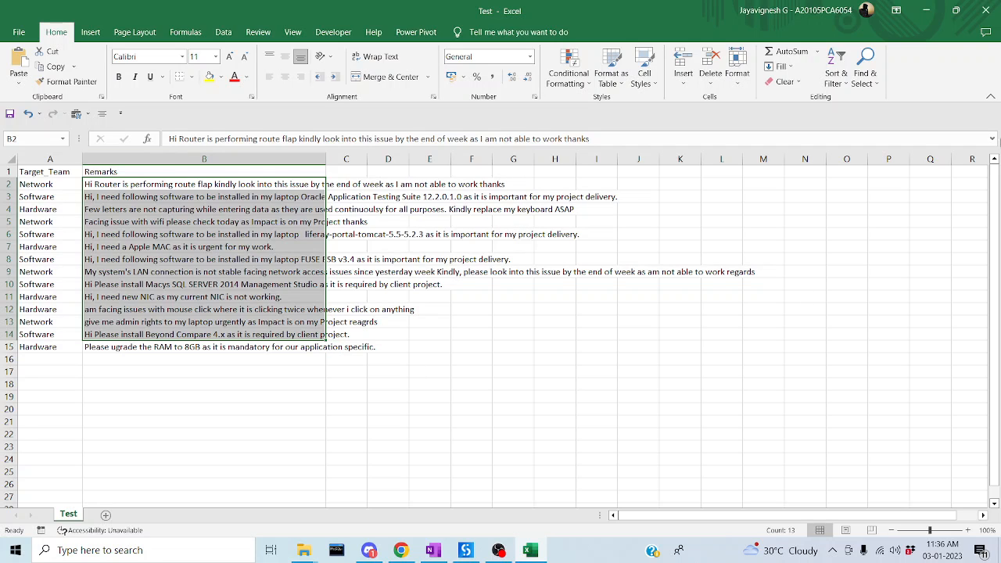
Open the Train file from the Datasets folder and look through its rows, resizing the Target_Team column to fit its contents.
left_click(936, 6)
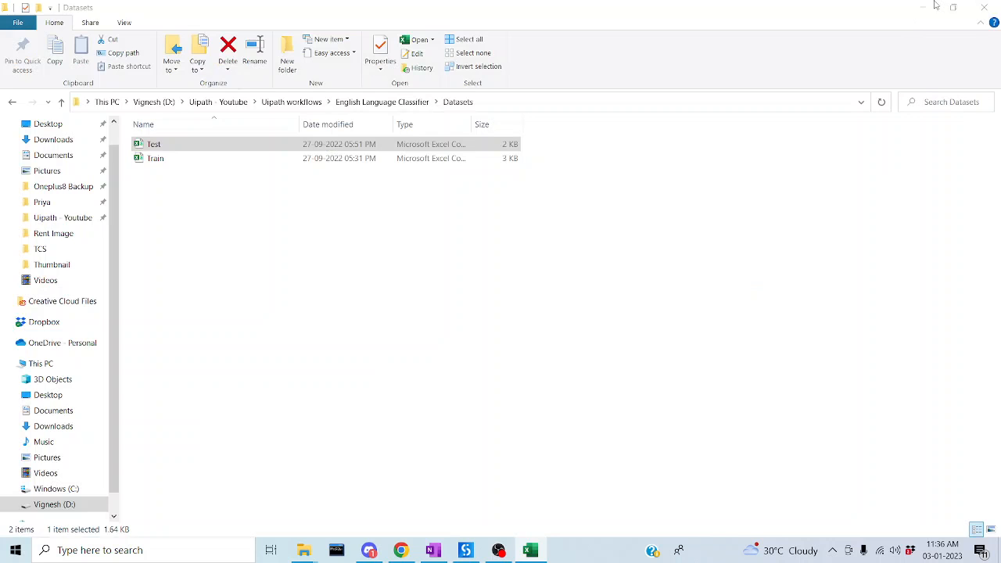
left_click(167, 160)
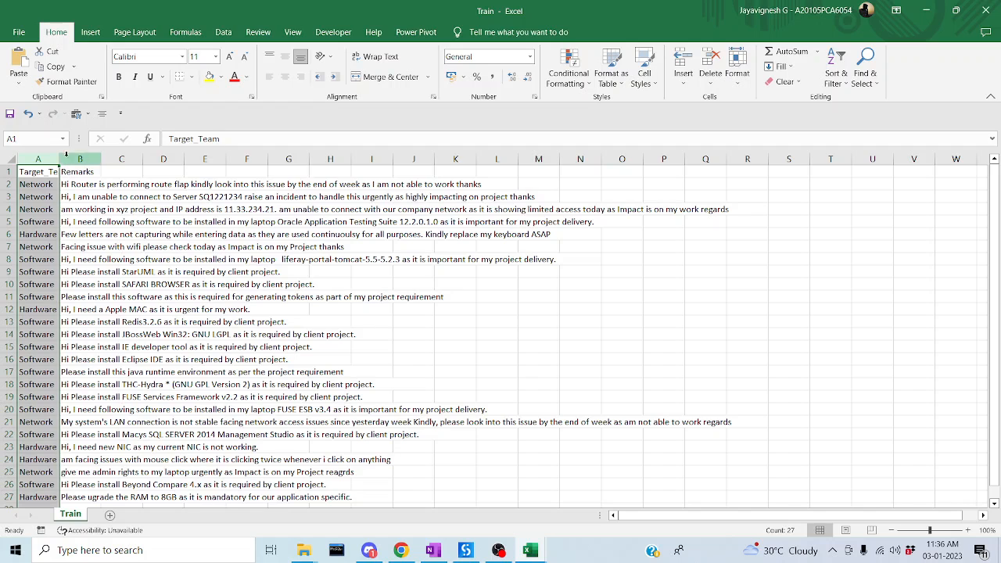
left_click_drag(60, 158, 120, 160)
scroll(160, 238, "down", 5)
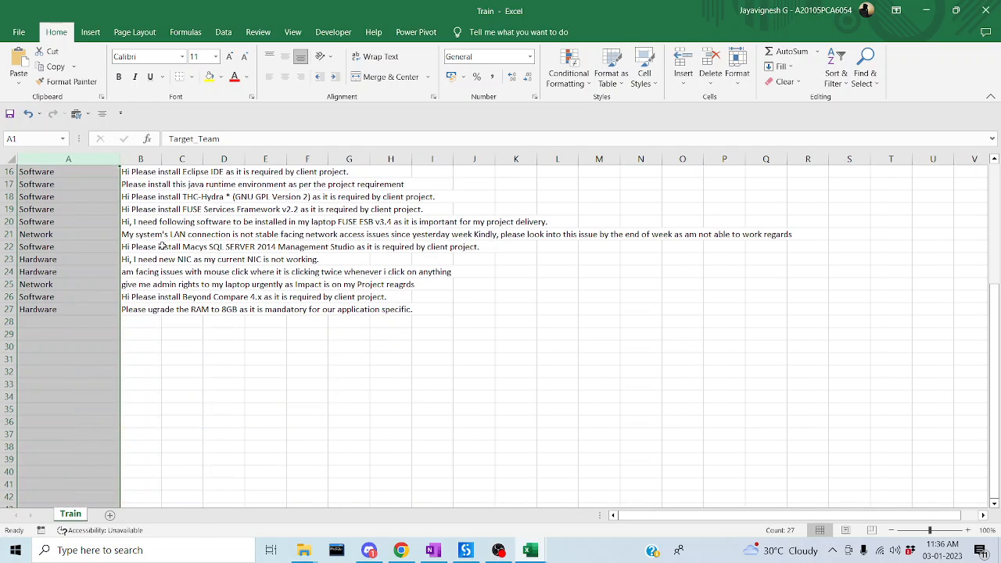
scroll(273, 298, "up", 5)
scroll(57, 212, "down", 5)
scroll(202, 239, "up", 5)
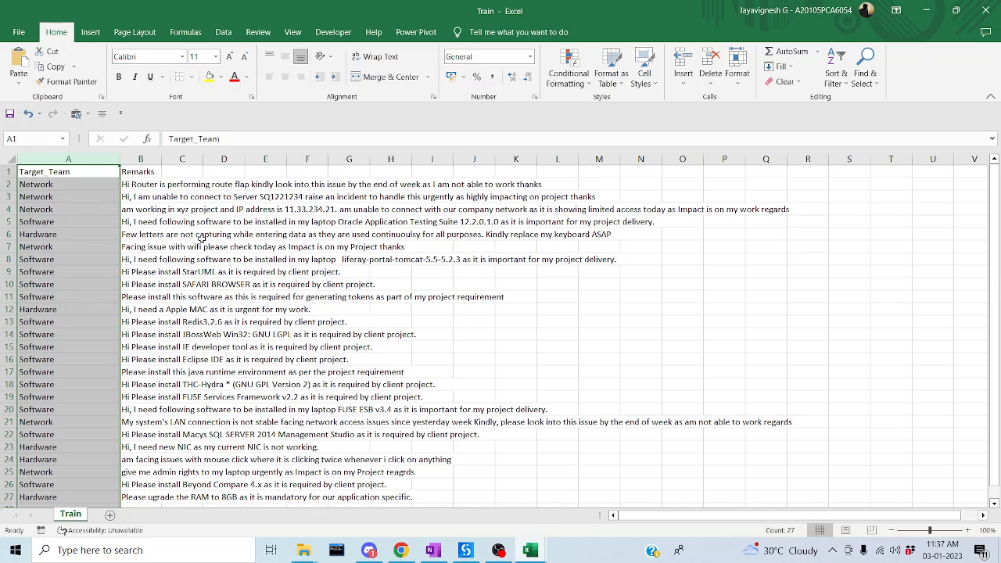
left_click_drag(116, 155, 91, 155)
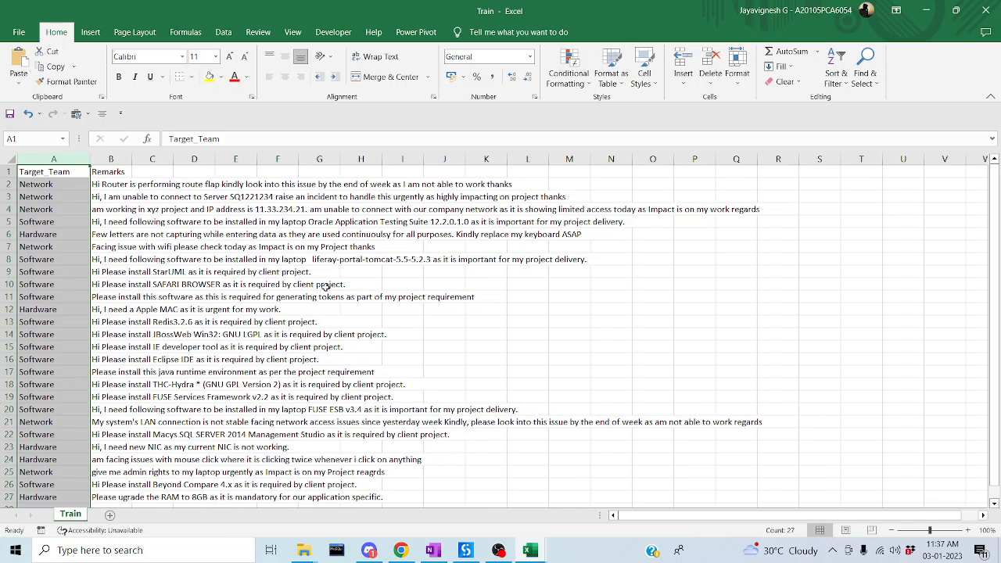
Return to the Test sheet and review the Remarks and Target_Team entries in rows 2 to 15.
left_click(938, 8)
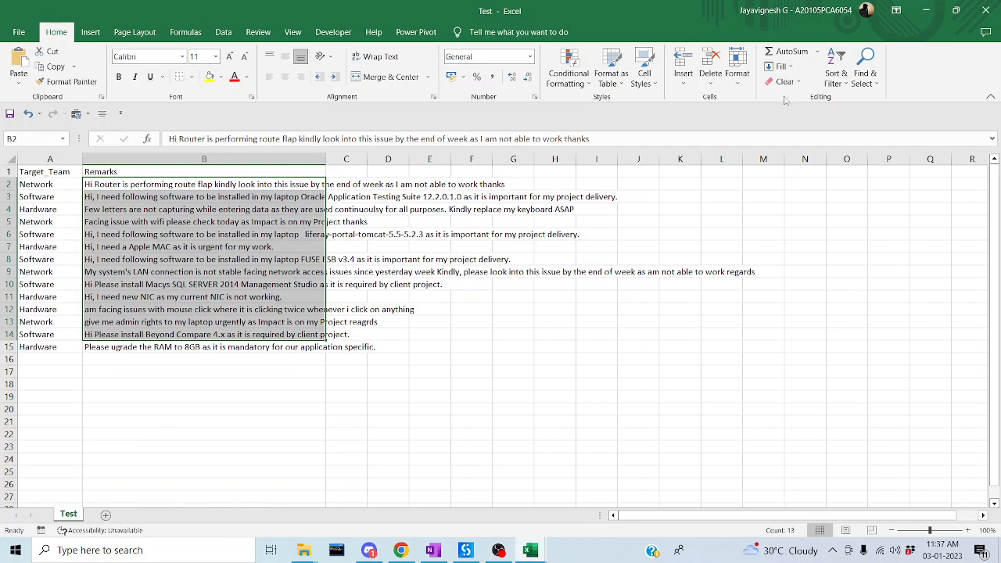
left_click(148, 187)
left_click_drag(149, 187, 156, 348)
left_click_drag(53, 184, 39, 353)
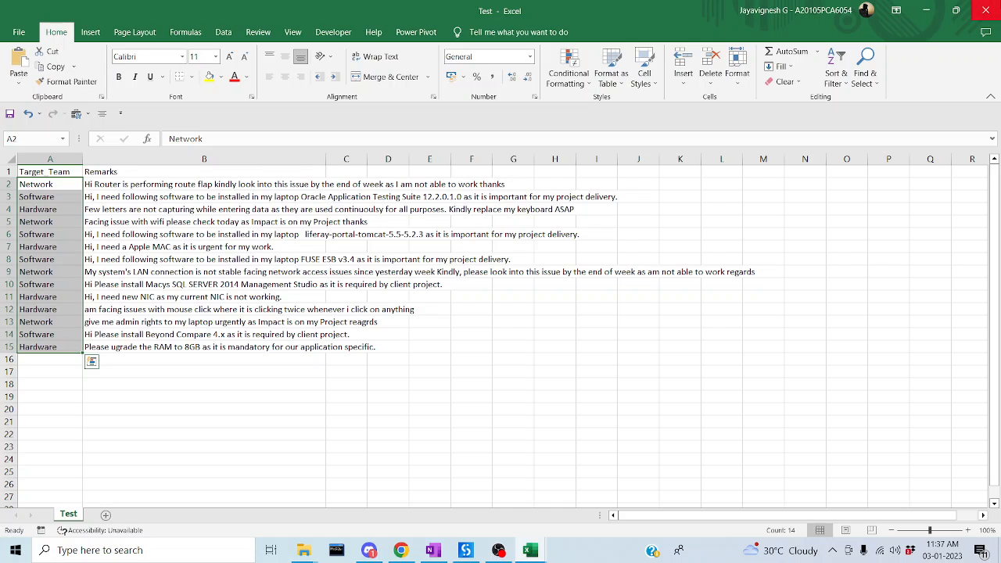
Close the Test and Train files without saving the changes.
left_click(986, 10)
left_click(490, 295)
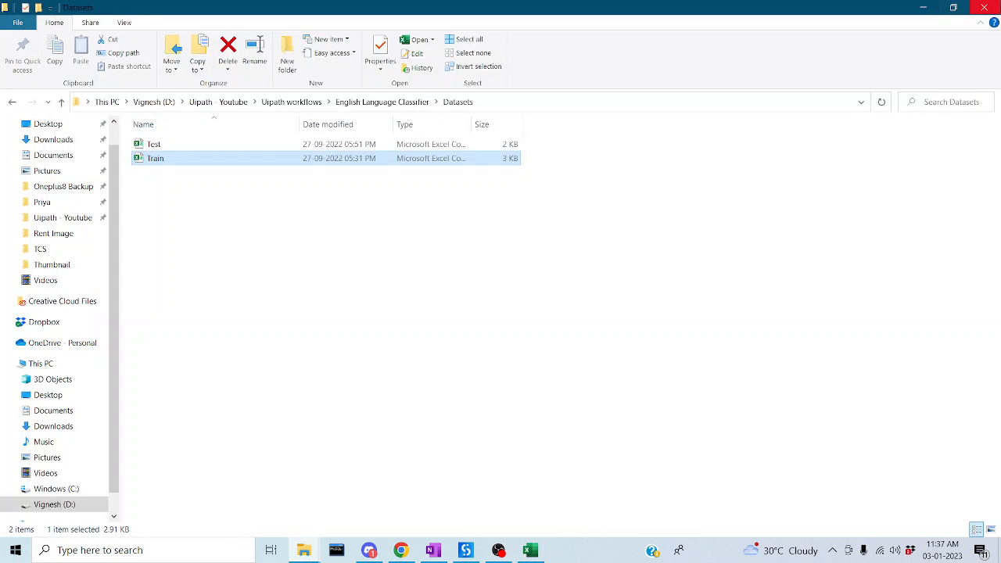
left_click(530, 550)
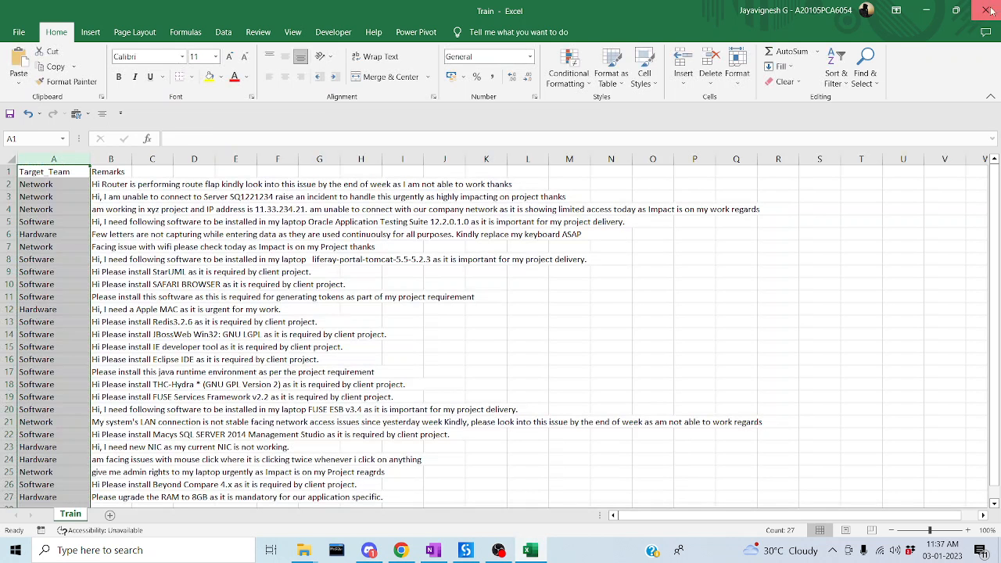
left_click(986, 10)
left_click(500, 291)
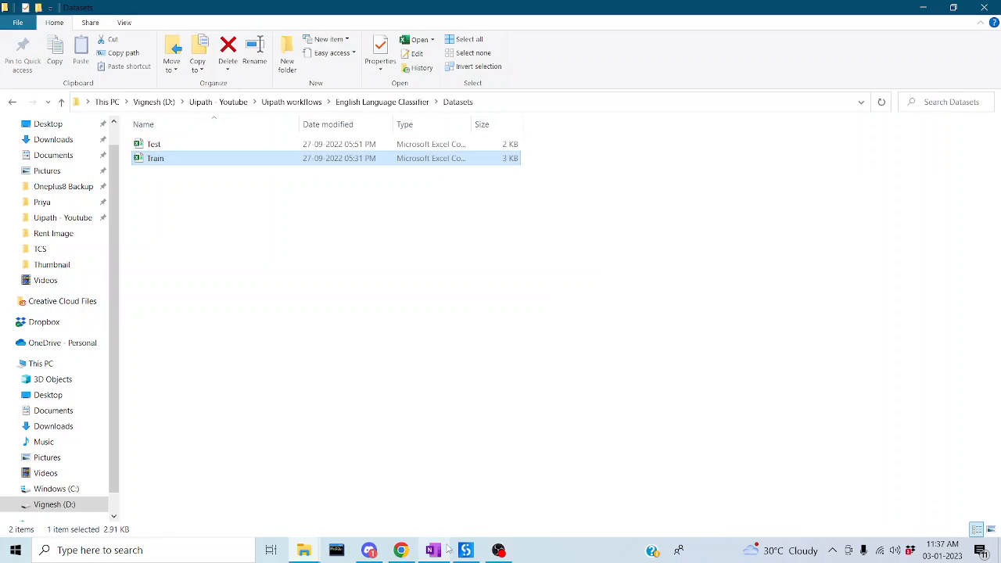
Switch to AI Center in Chrome, view the dataset folder upload form, and return to the Datasets page without uploading.
left_click(399, 556)
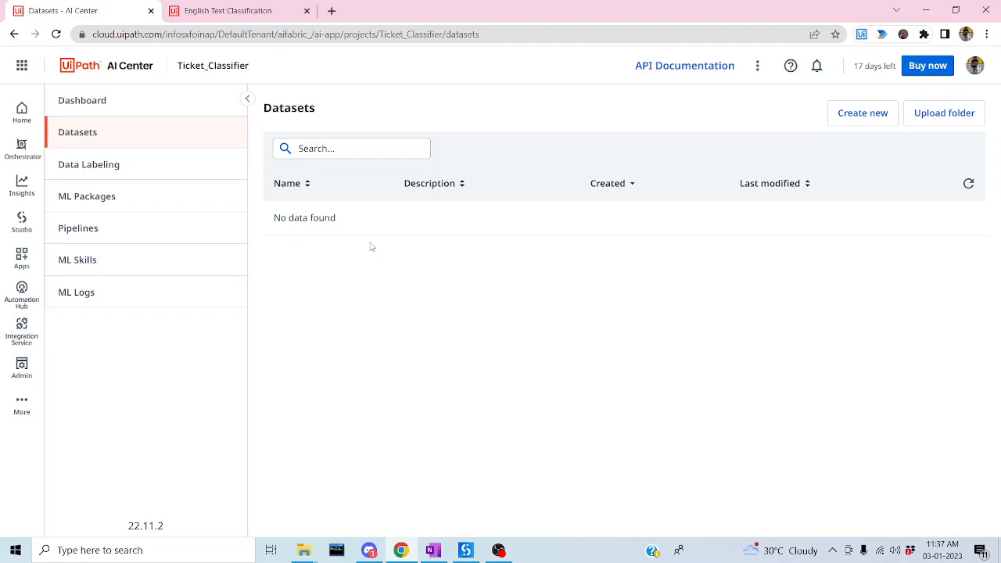
left_click(961, 115)
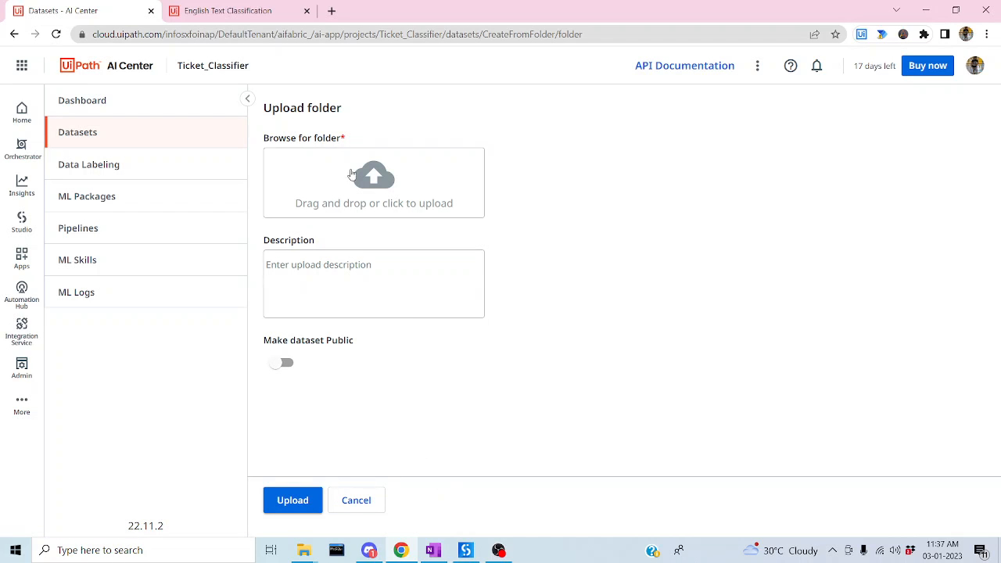
left_click(351, 512)
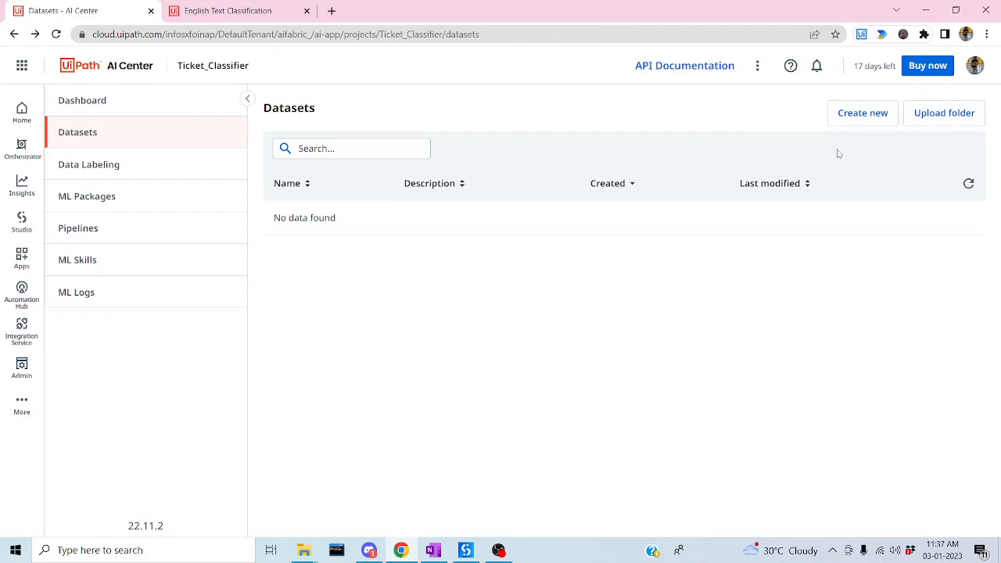
Switch to File Explorer, create a folder named Test inside the Datasets folder, and move the Test file into it.
mouse_move(310, 555)
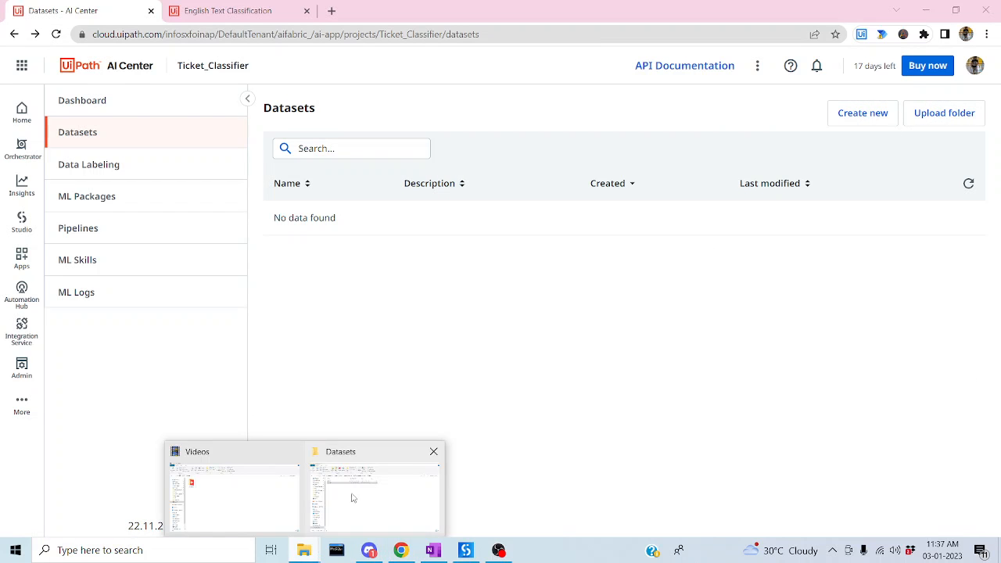
left_click(368, 481)
left_click(386, 103)
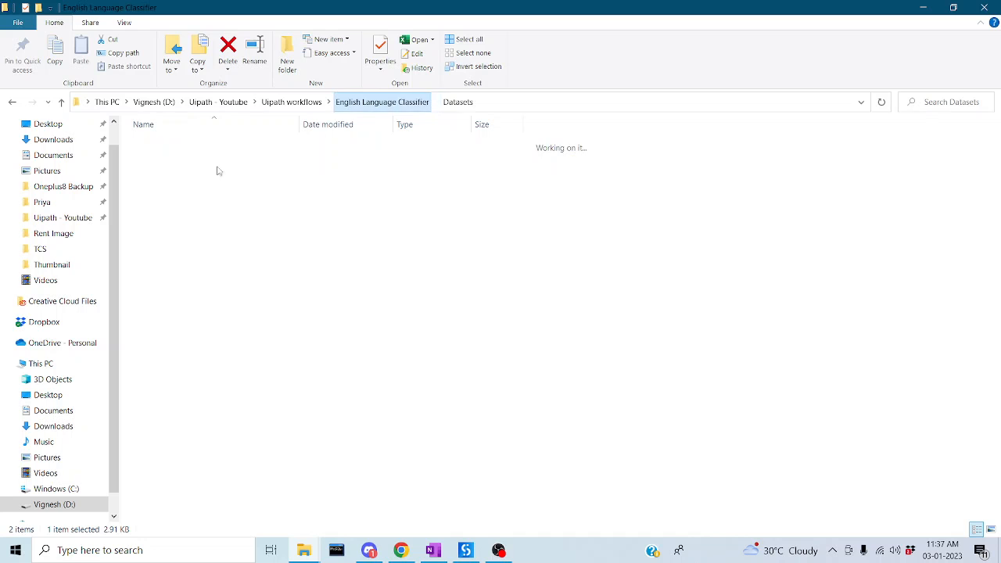
double_click(183, 217)
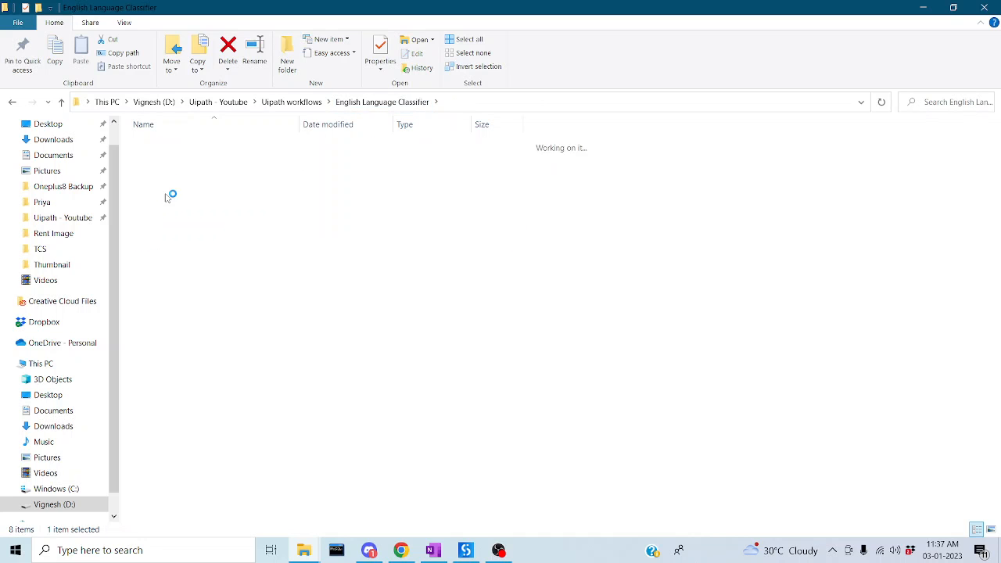
right_click(232, 234)
mouse_move(297, 425)
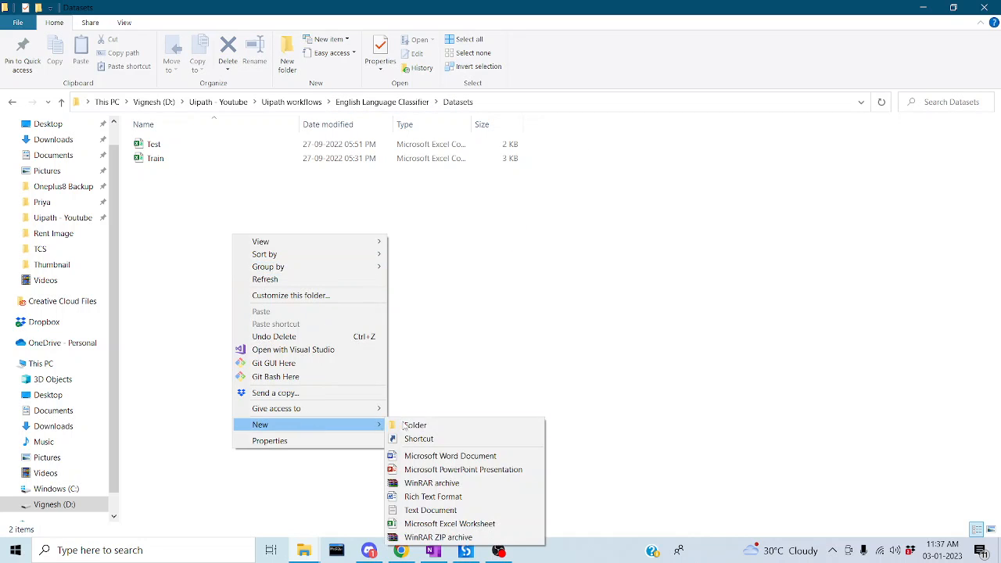
left_click(428, 427)
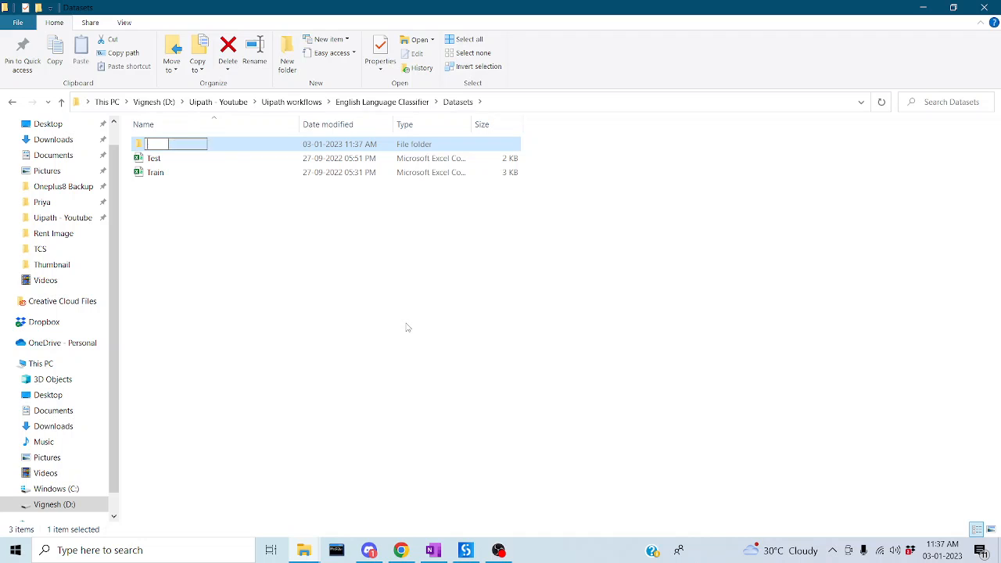
type("Test")
mouse_move(161, 158)
left_mouse_down()
mouse_move(168, 152)
mouse_move(151, 147)
mouse_move(160, 146)
left_mouse_up()
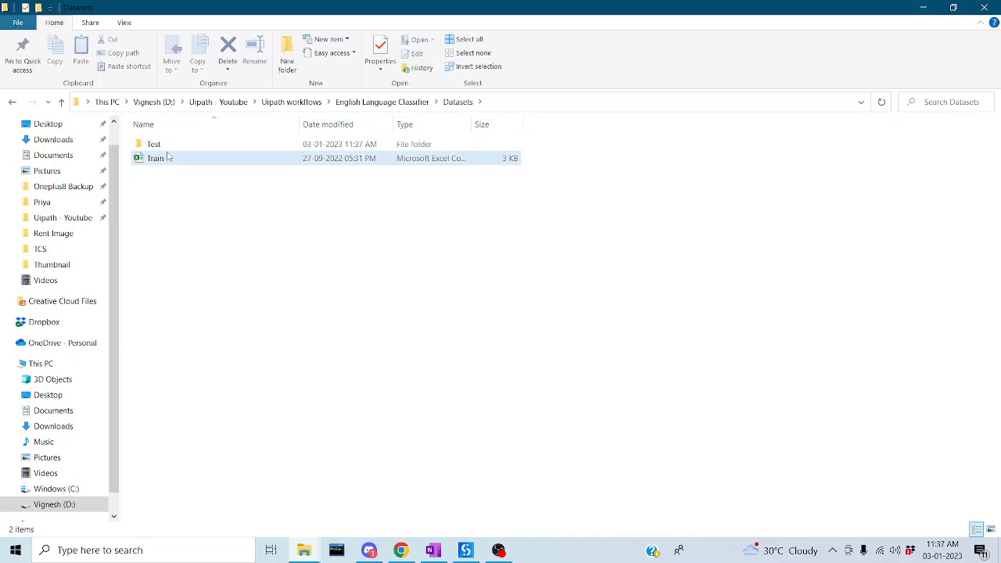
double_click(166, 148)
left_click(165, 150)
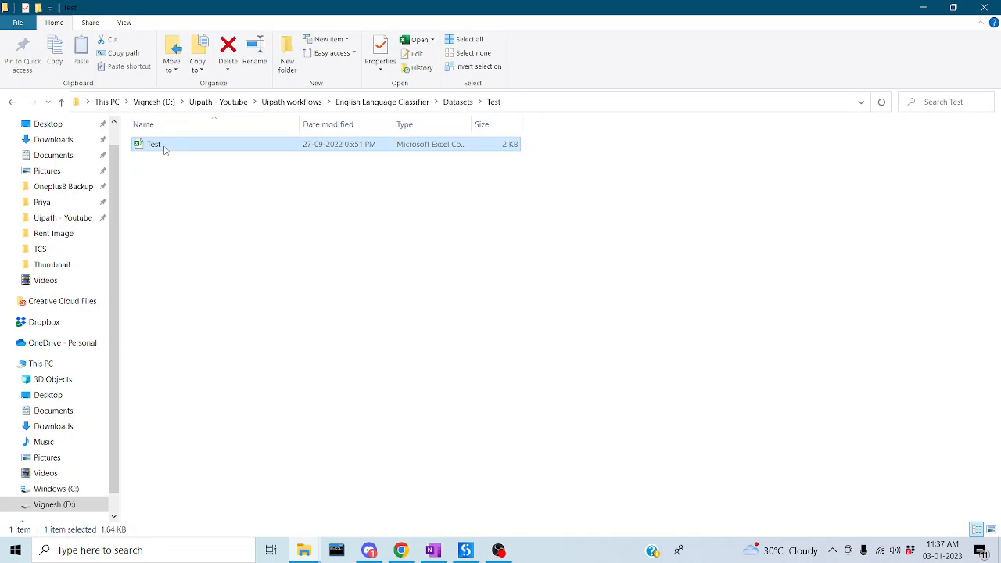
Undo the move of the Test file and delete the Test folder from the Datasets folder.
left_click(12, 102)
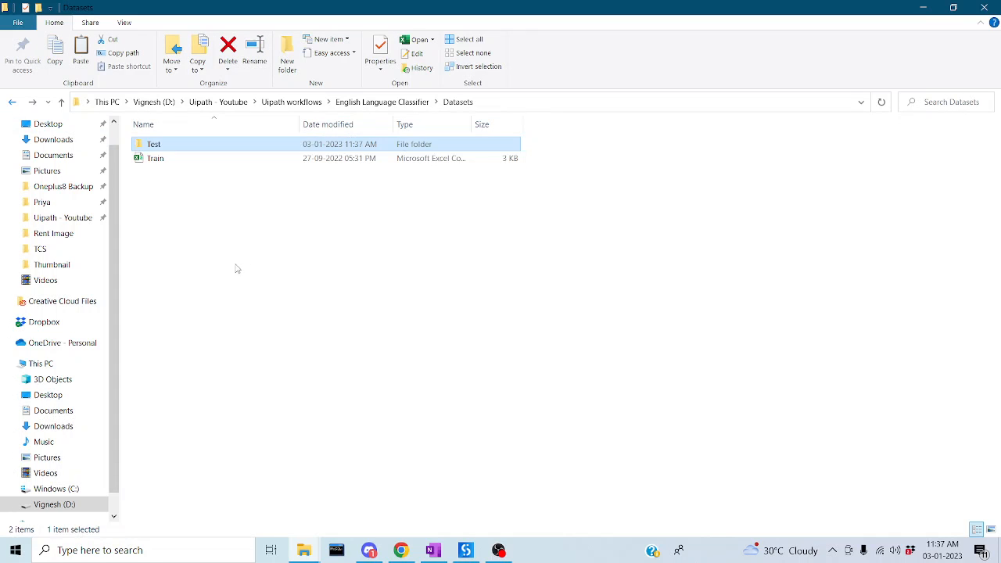
key("ctrl+z")
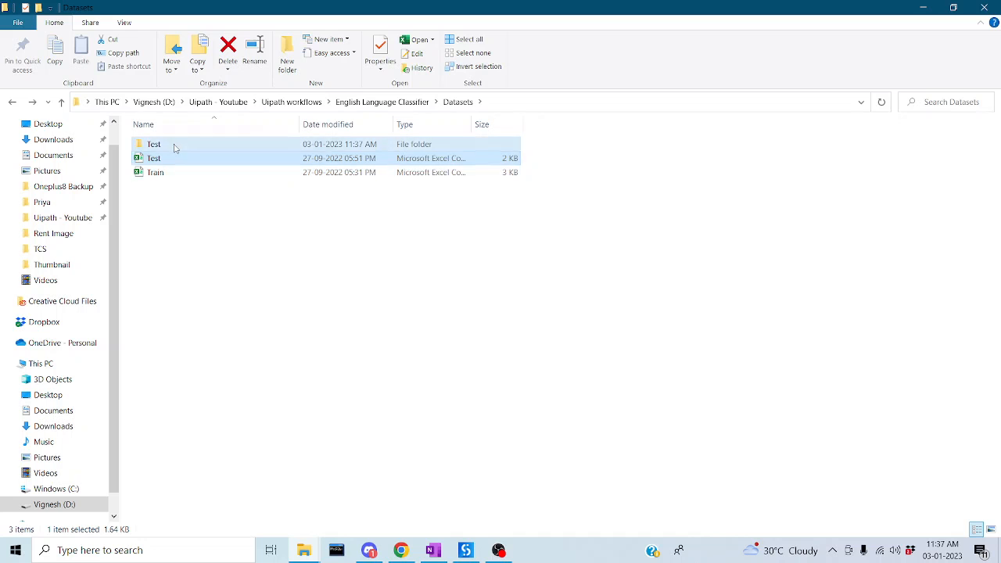
left_click(175, 144)
key("Delete")
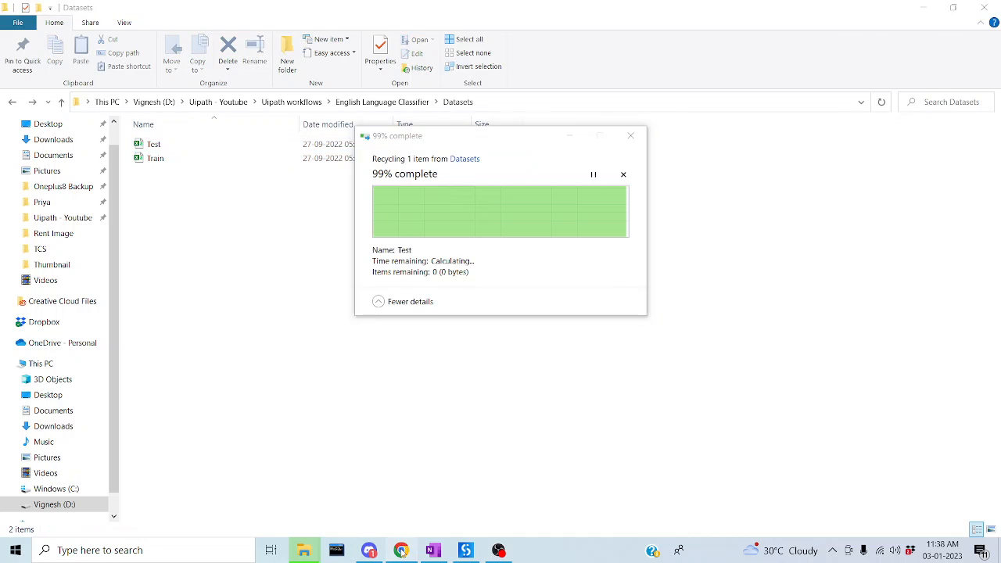
Switch back to AI Center in Chrome and create a dataset named Test with the description "Test data".
left_click(401, 551)
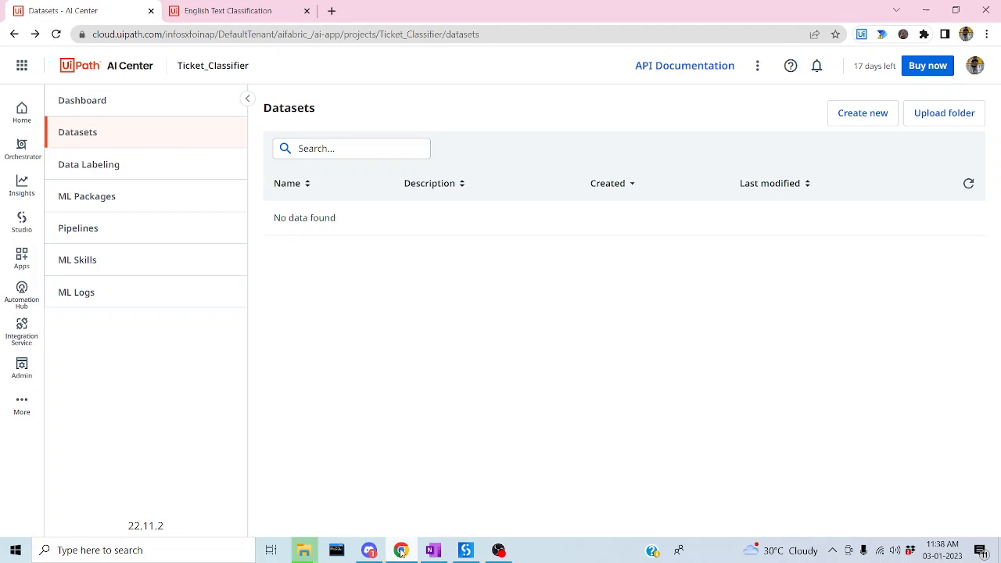
left_click(853, 114)
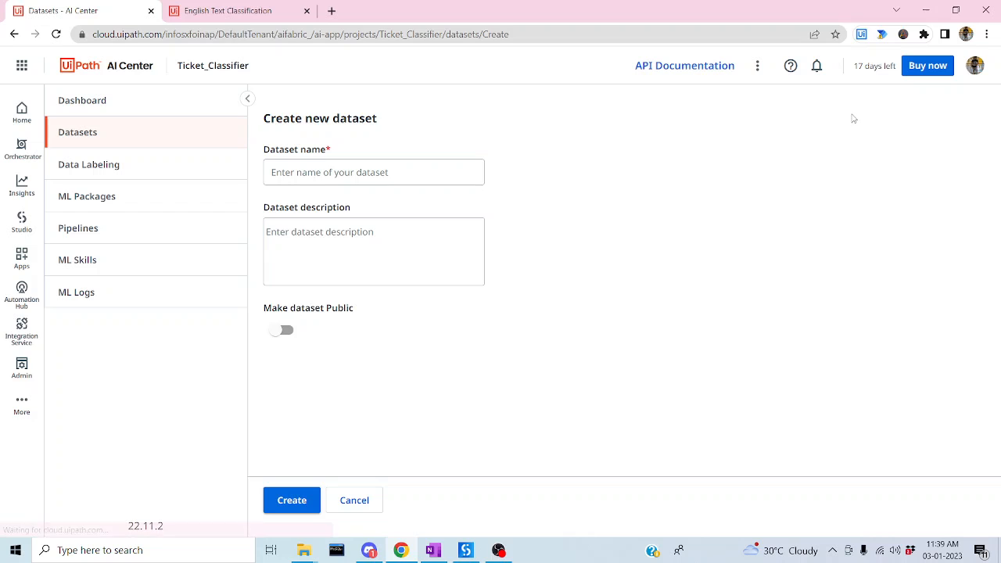
left_click(350, 173)
type("Test")
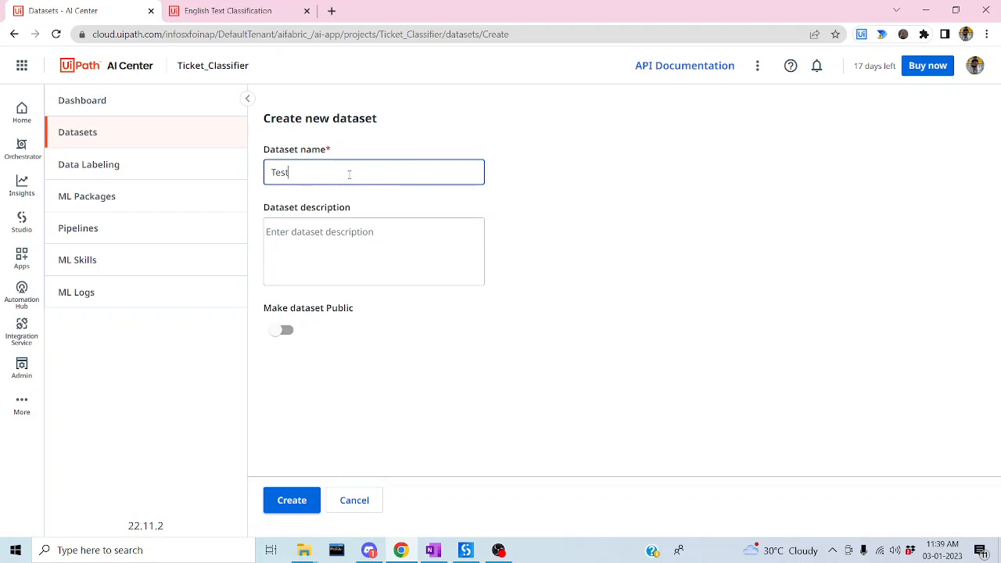
left_click(320, 256)
type("Test data")
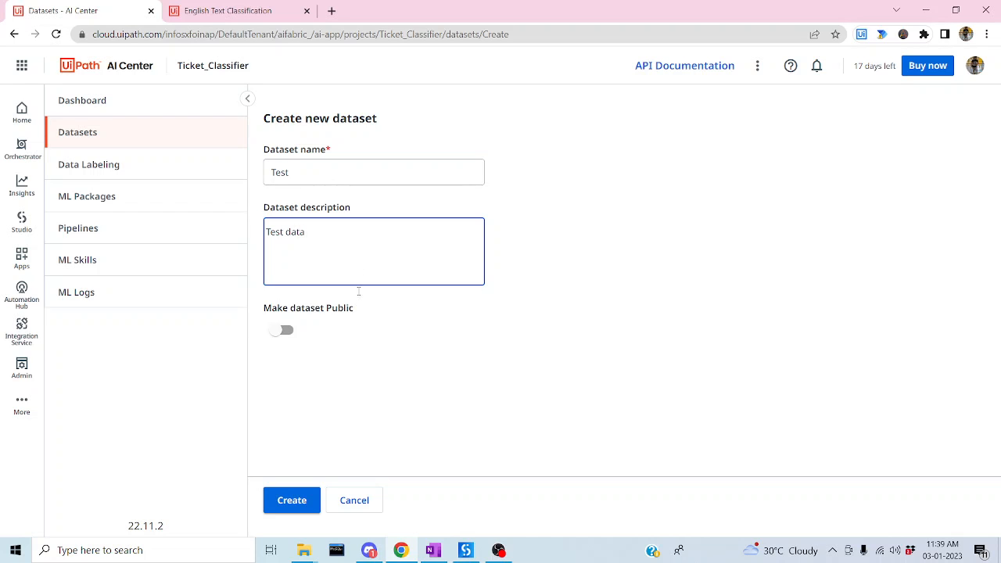
left_click(311, 500)
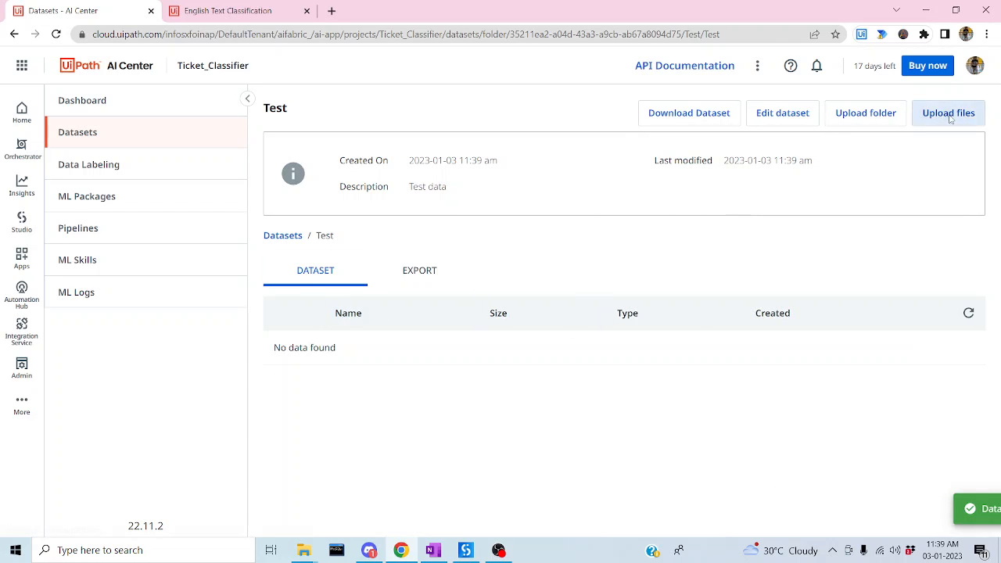
Upload the Test file from the local Datasets folder to the Test dataset.
left_click(946, 116)
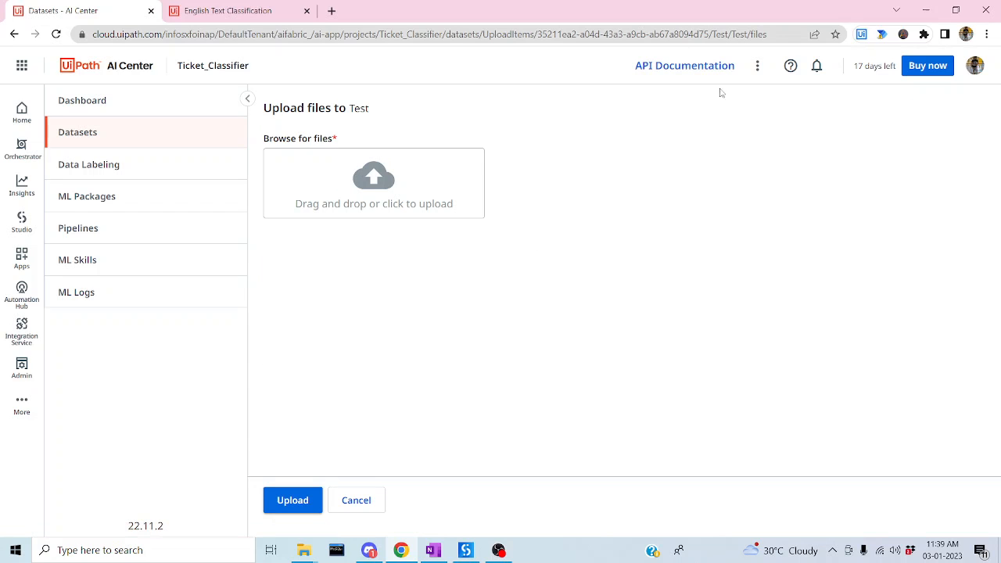
left_click(372, 182)
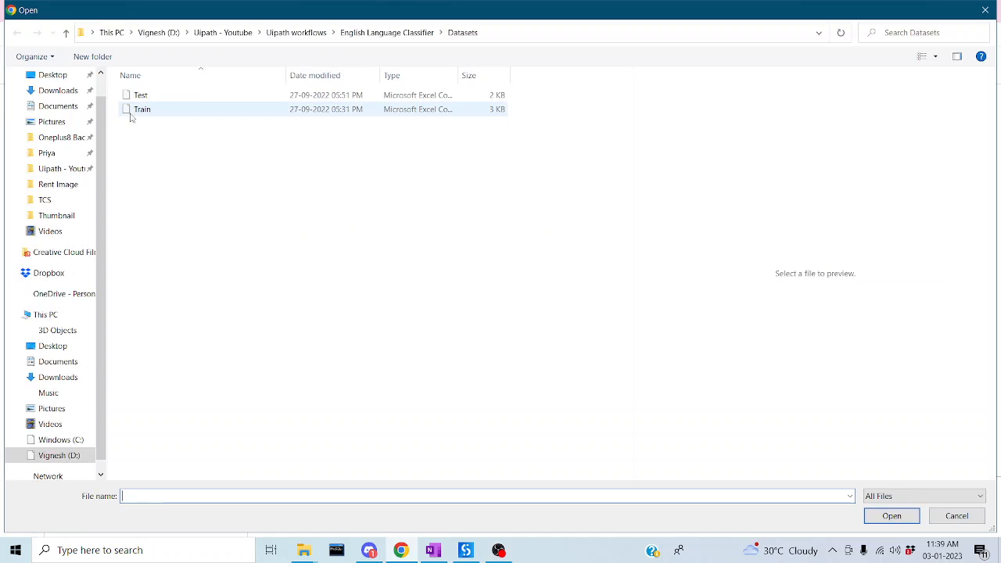
left_click(164, 96)
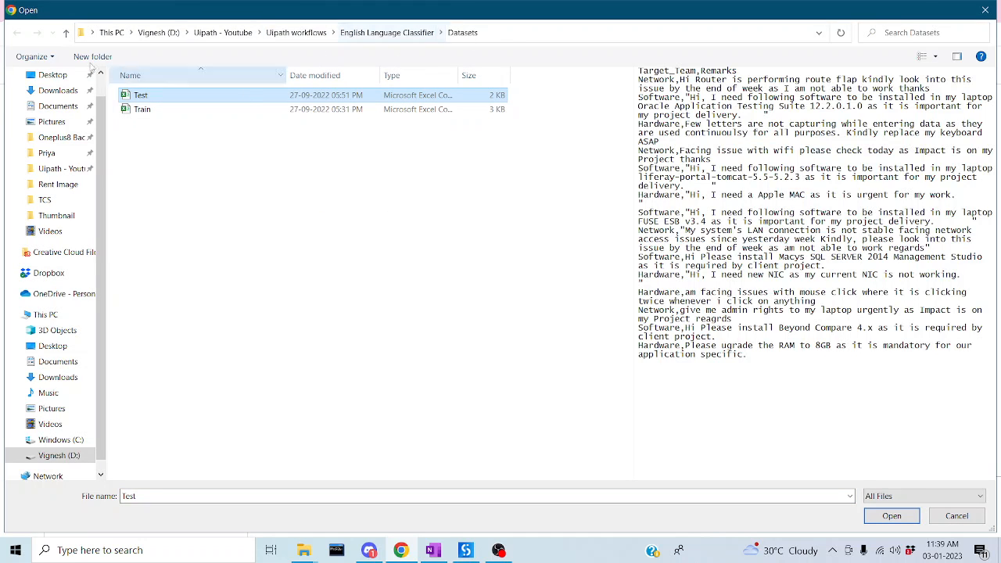
left_click(879, 515)
left_click(291, 500)
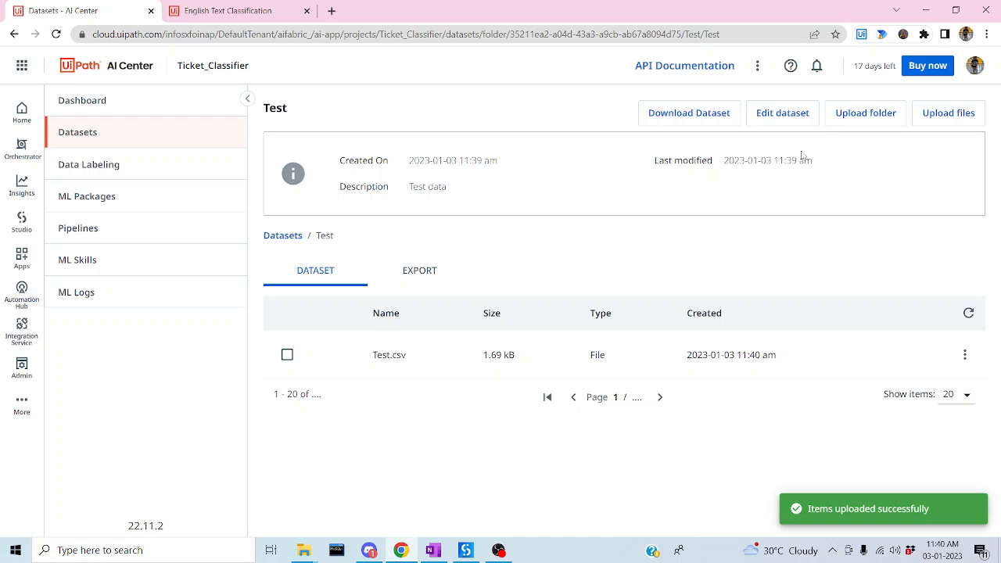
Return to the Datasets page and create a dataset named Train with the description "Train data".
left_click(283, 236)
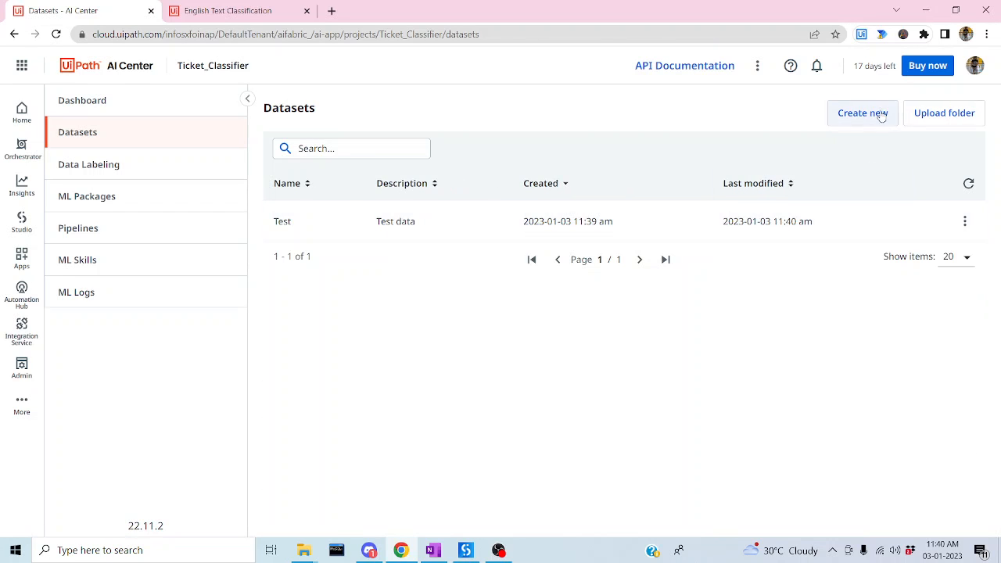
left_click(880, 113)
left_click(350, 169)
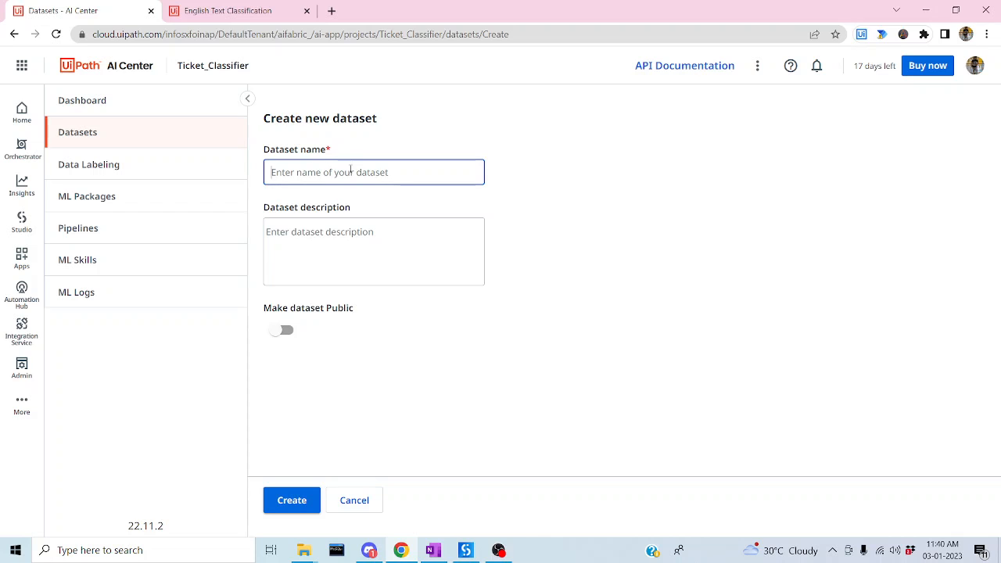
type("Train")
left_click(332, 246)
type("Tra")
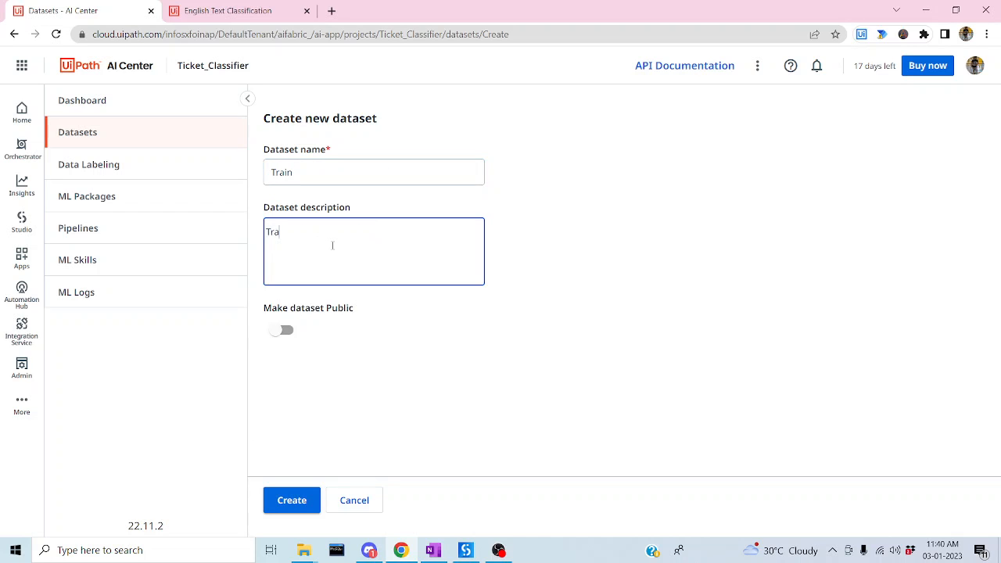
left_click(295, 505)
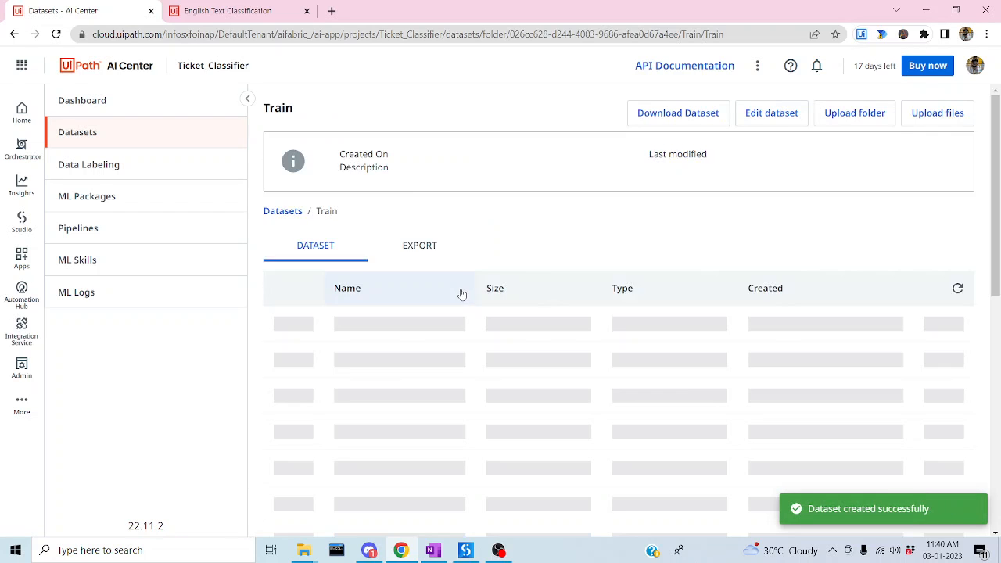
Upload the Train file from the local Datasets folder to the Train dataset.
left_click(960, 120)
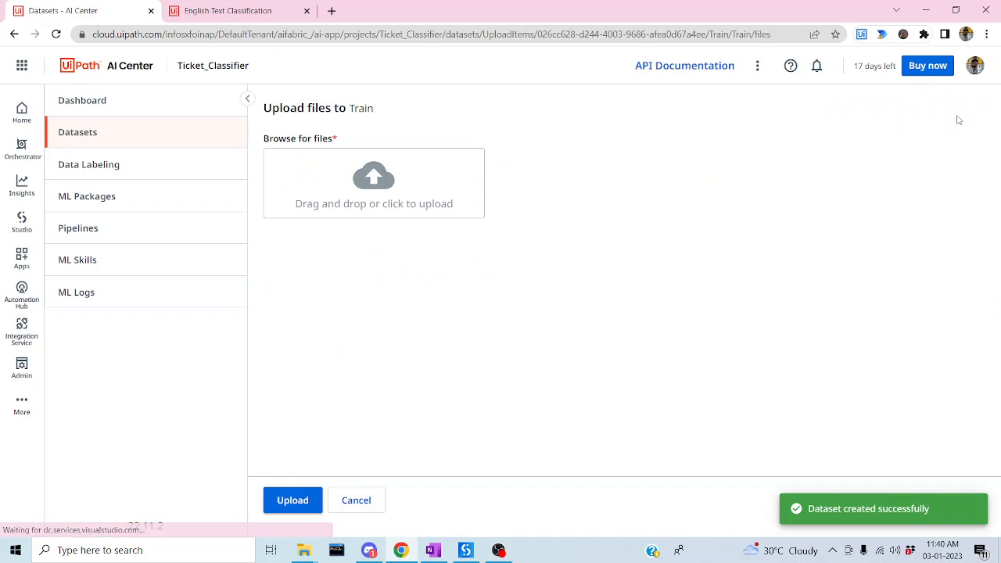
left_click(365, 196)
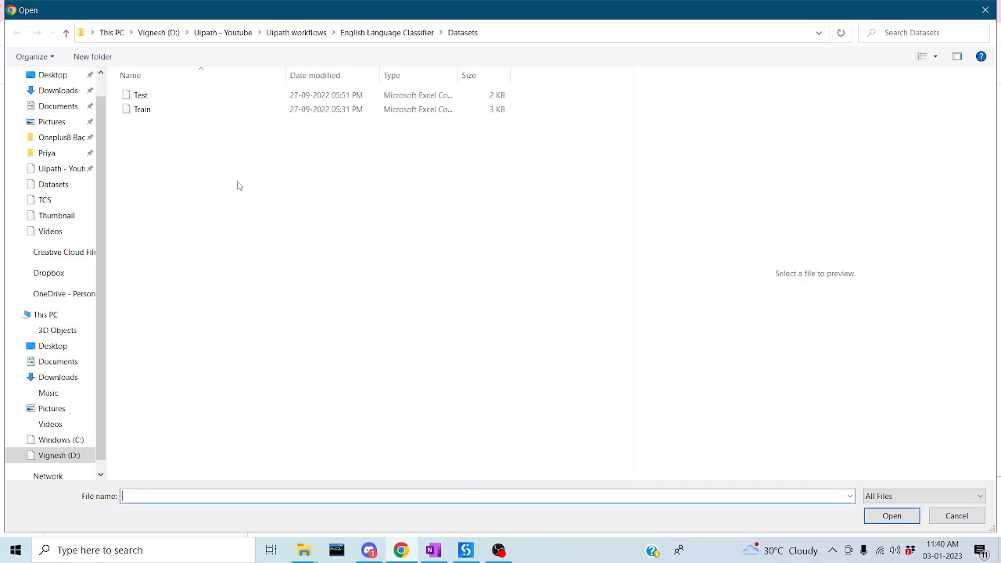
left_click(166, 114)
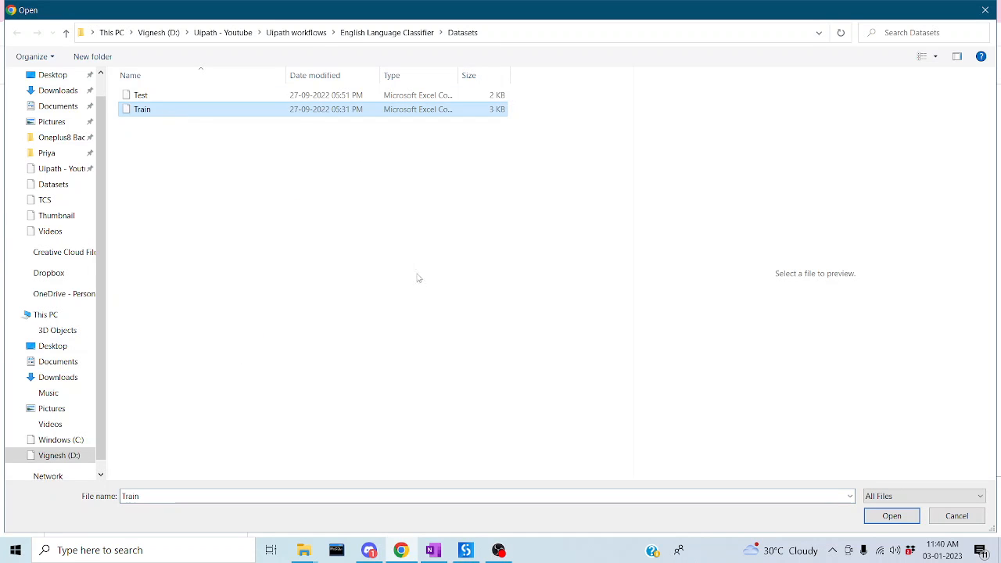
left_click(893, 515)
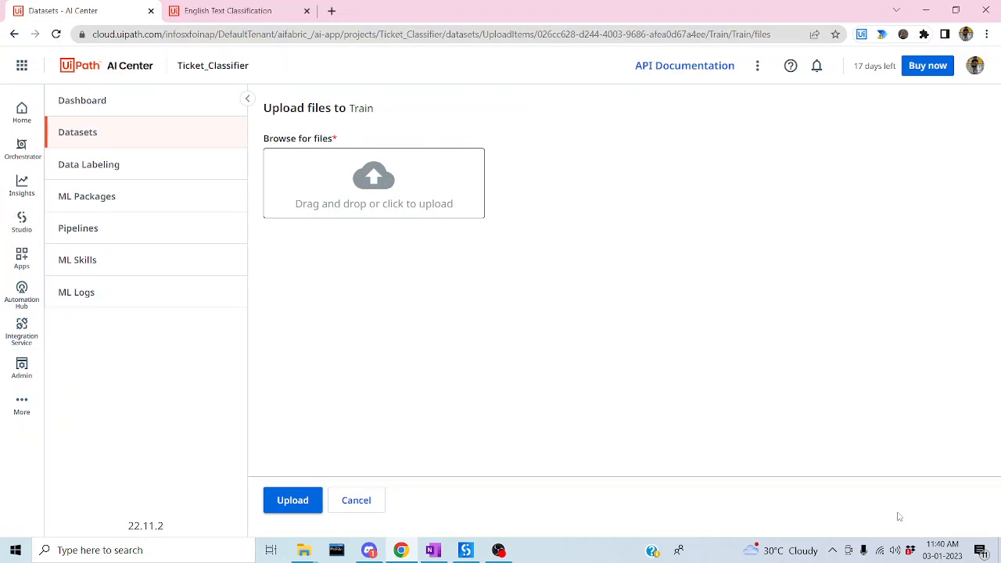
left_click(290, 505)
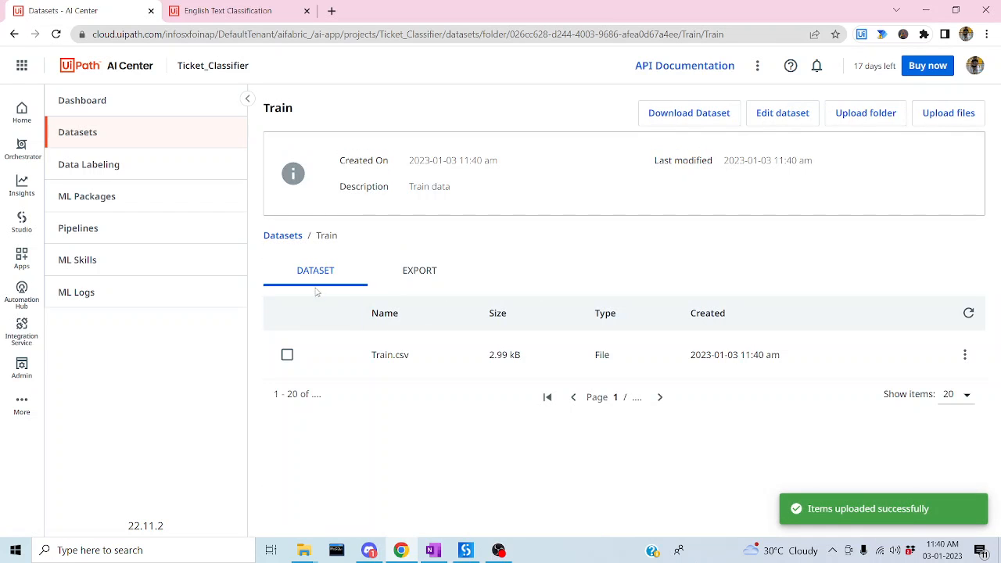
Check the contents of the Train dataset from the datasets list and return to the list.
left_click(285, 237)
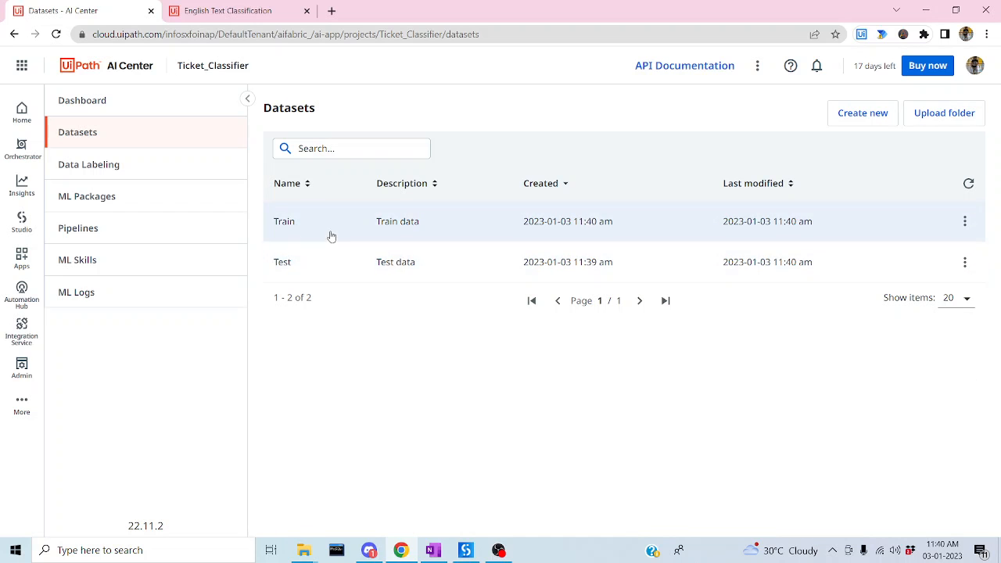
left_click(331, 233)
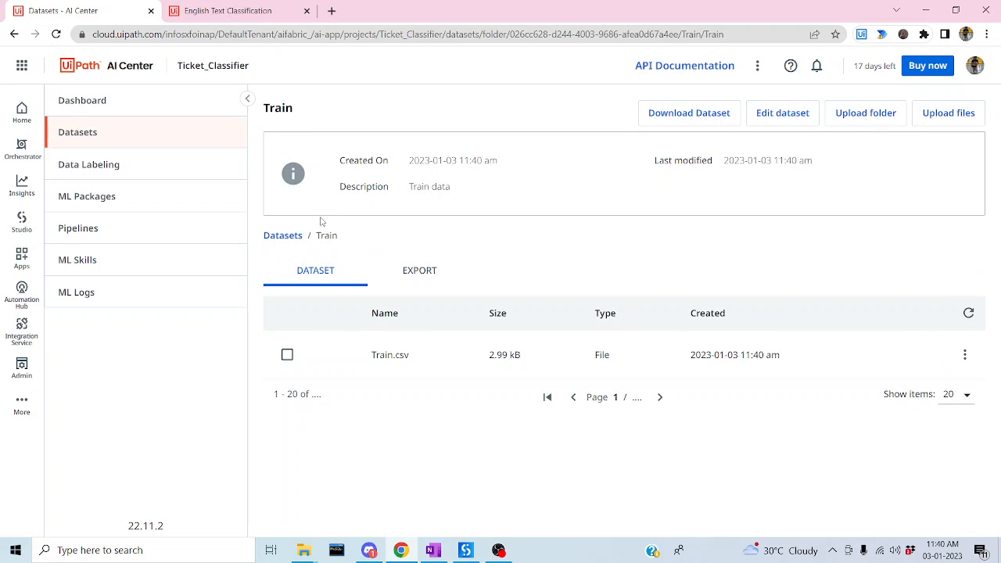
left_click(283, 235)
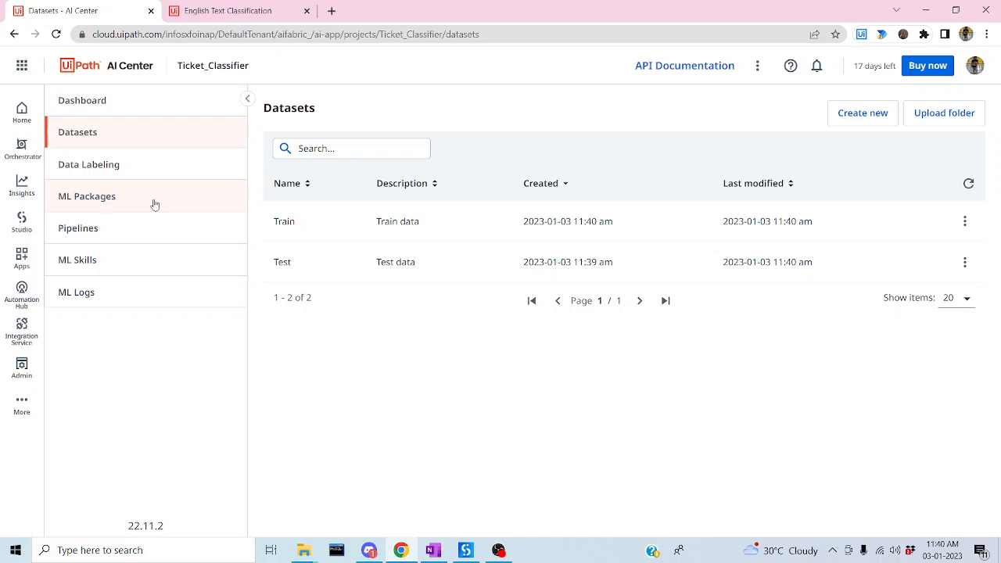
Open the out-of-the-box EnglishTextClassification ML package under open-source Language Analysis and review its retrainable label and output description.
left_click(69, 199)
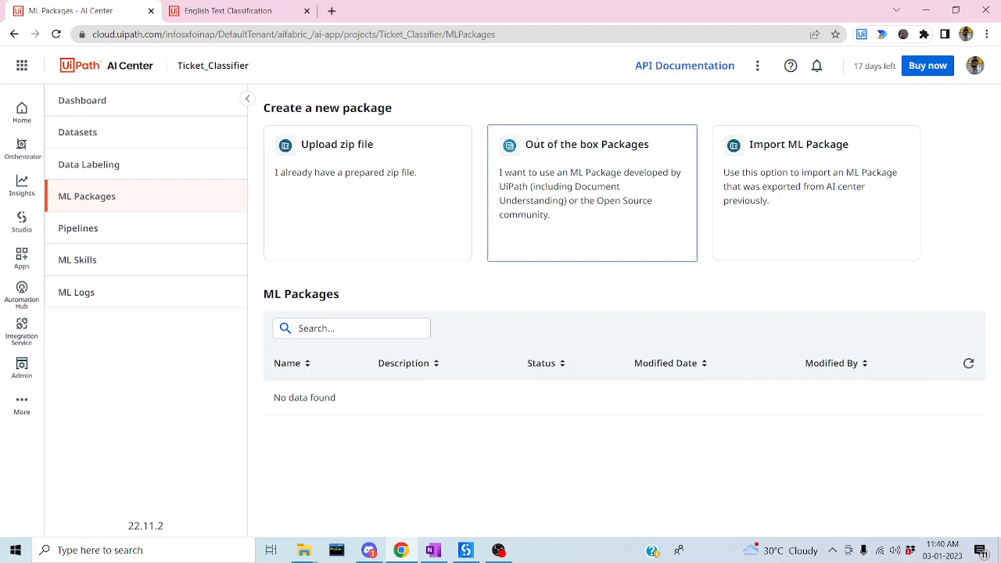
left_click(614, 166)
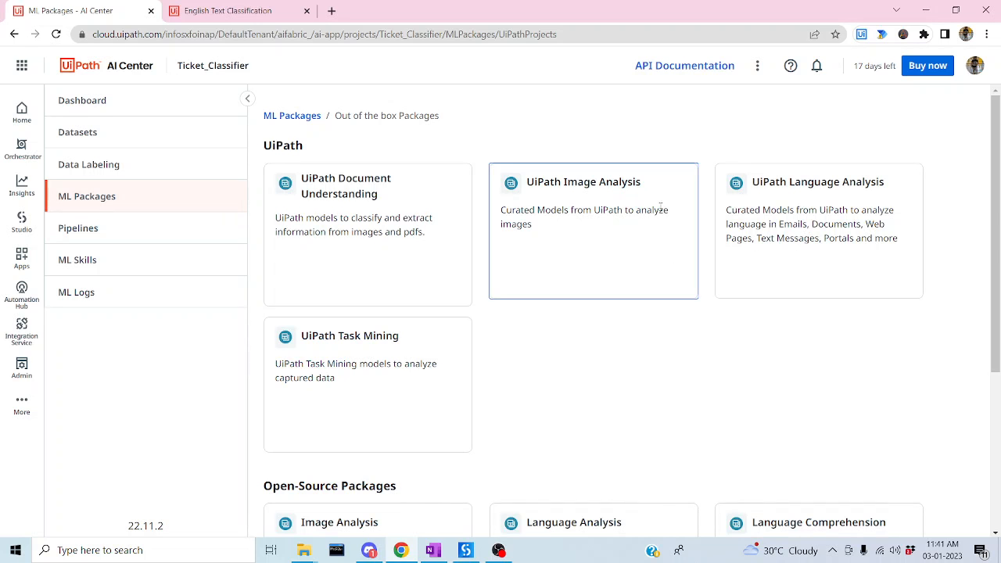
scroll(610, 273, "down", 3)
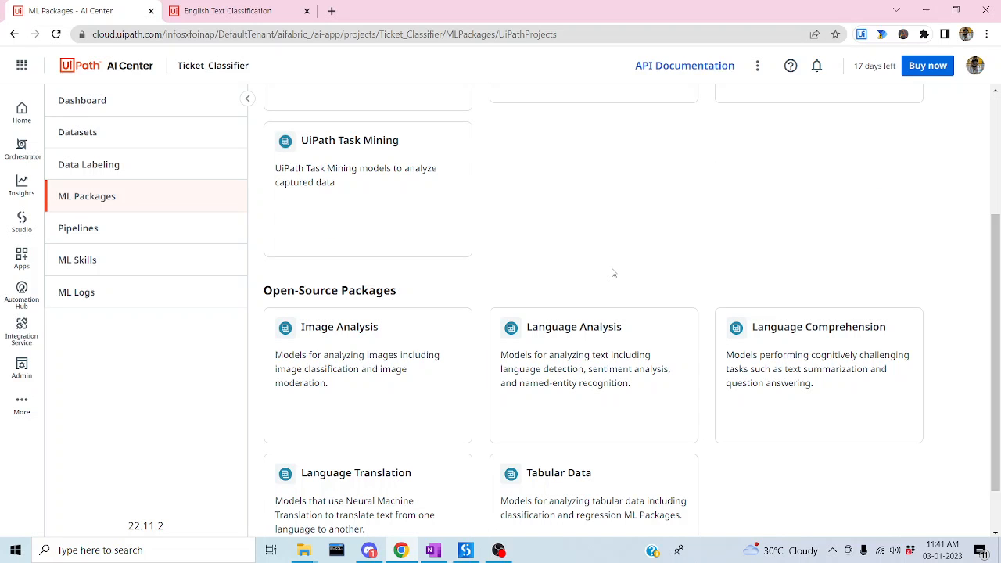
left_click(564, 350)
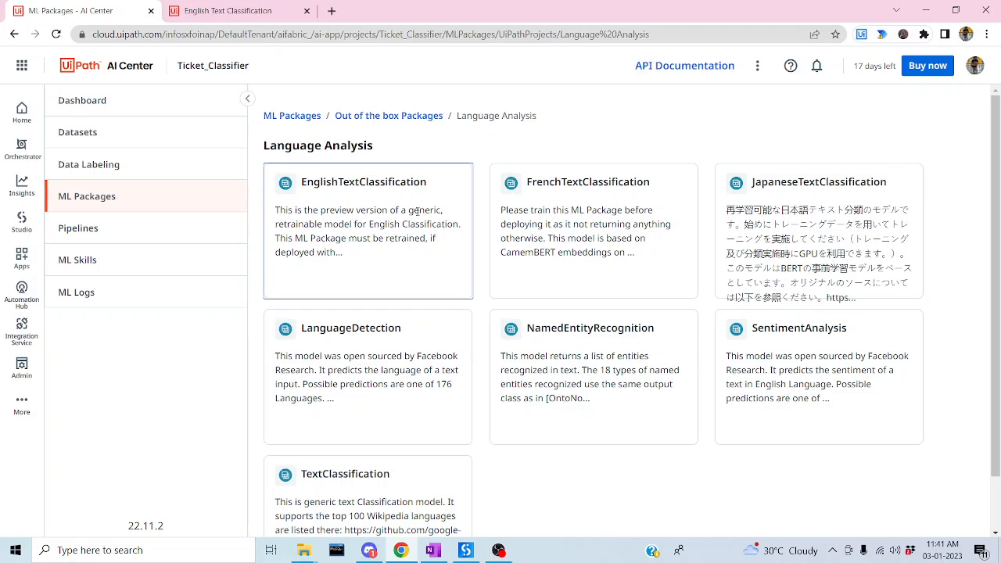
left_click(343, 208)
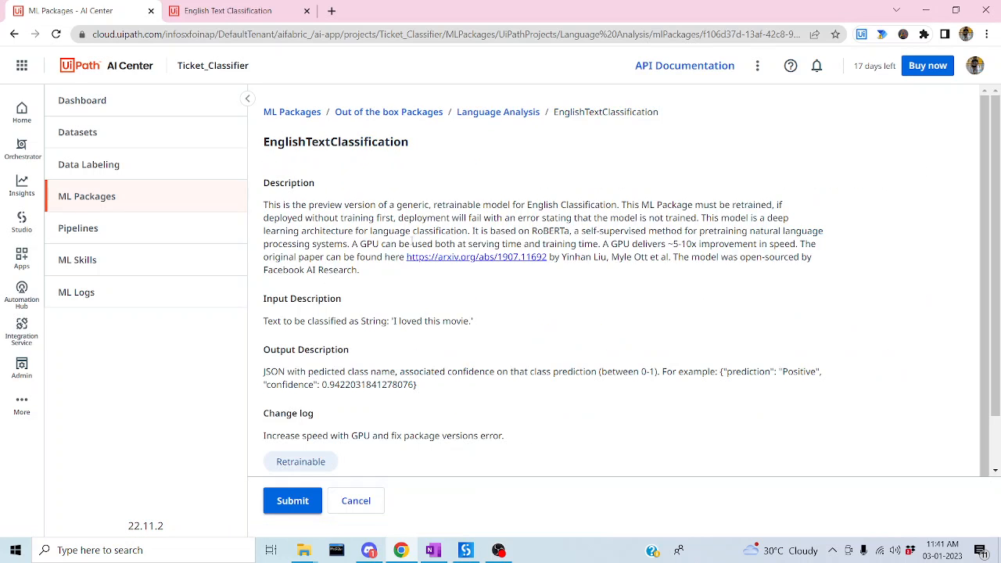
left_click_drag(277, 462, 339, 465)
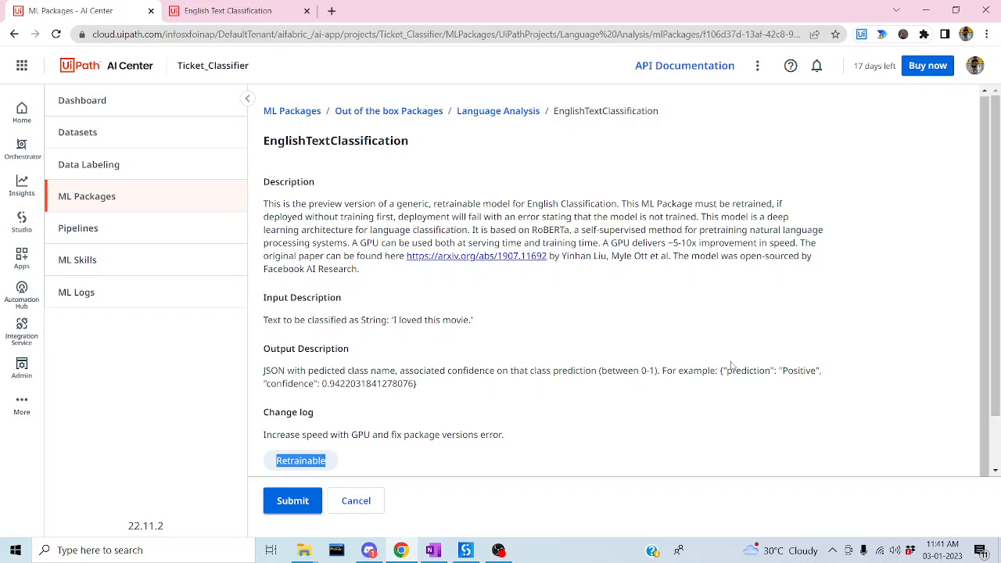
left_click_drag(725, 371, 800, 393)
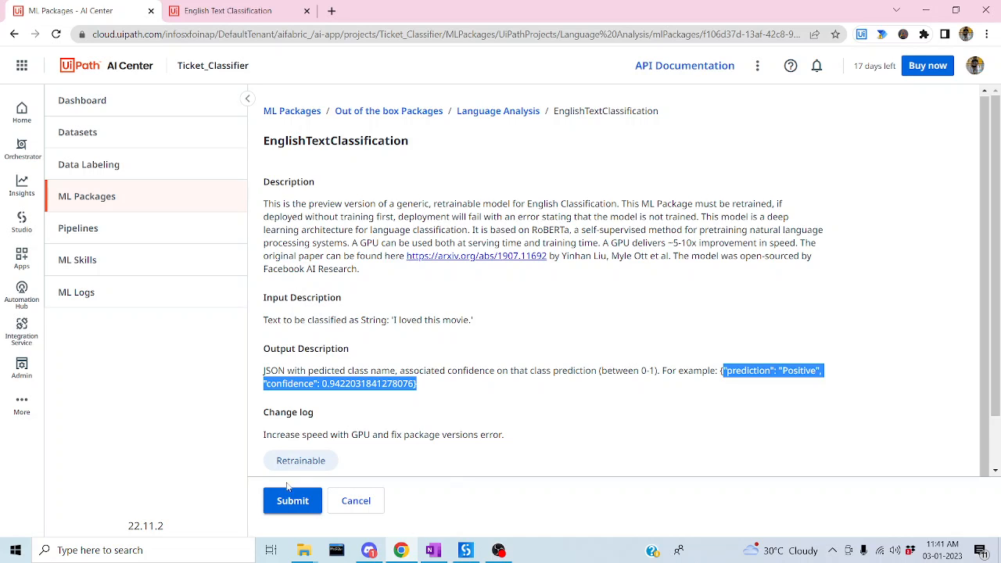
Create an ML package named Ticket_Classifier from EnglishTextClassification and view the project dashboard.
left_click(295, 507)
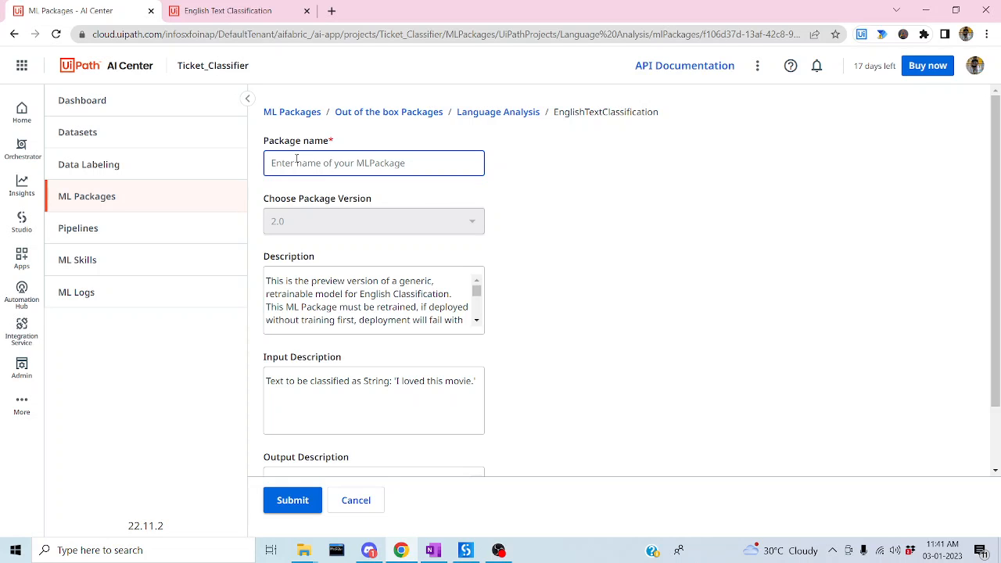
type("Ticket_Classifier")
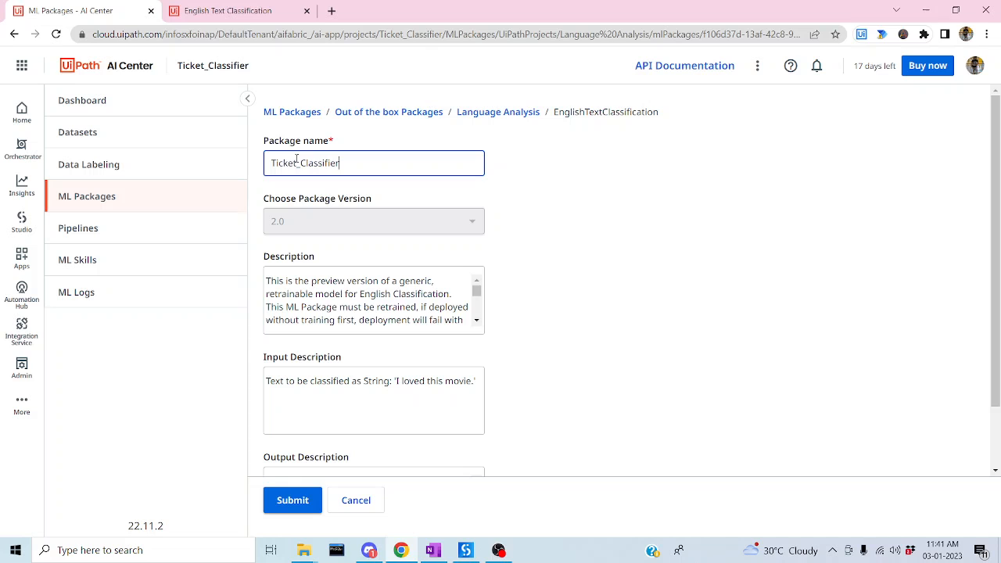
double_click(297, 161)
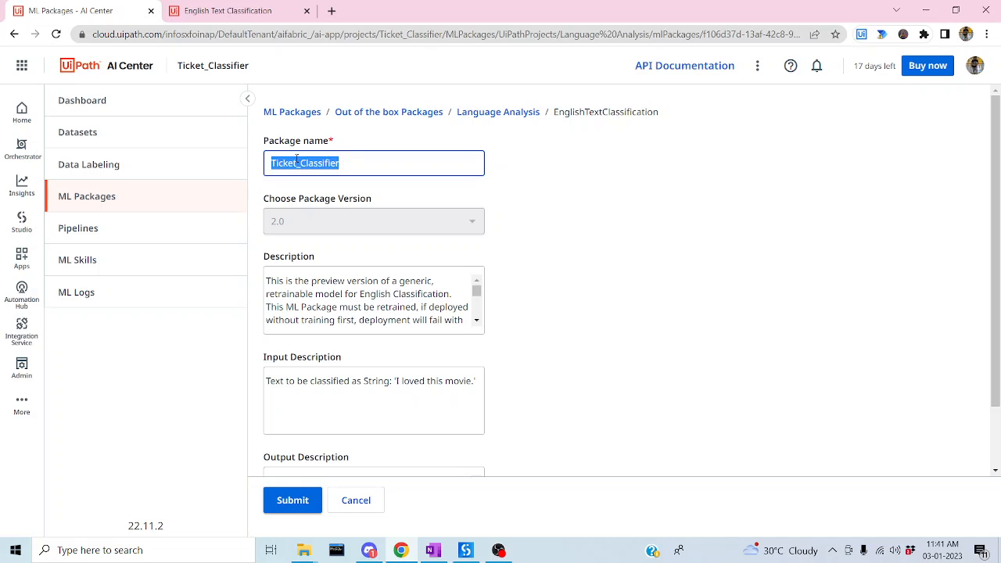
left_click(620, 194)
scroll(516, 378, "down", 1)
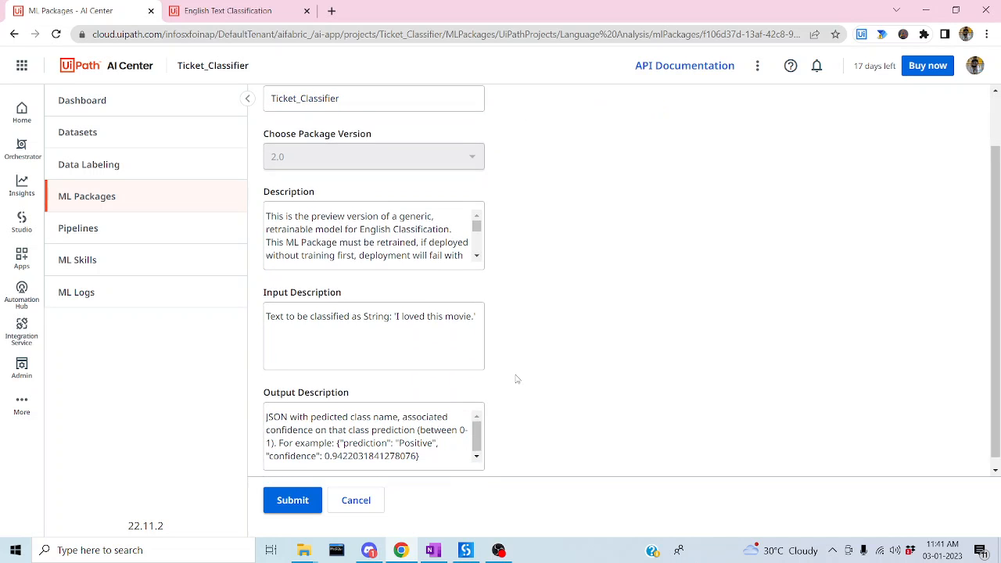
left_click(293, 504)
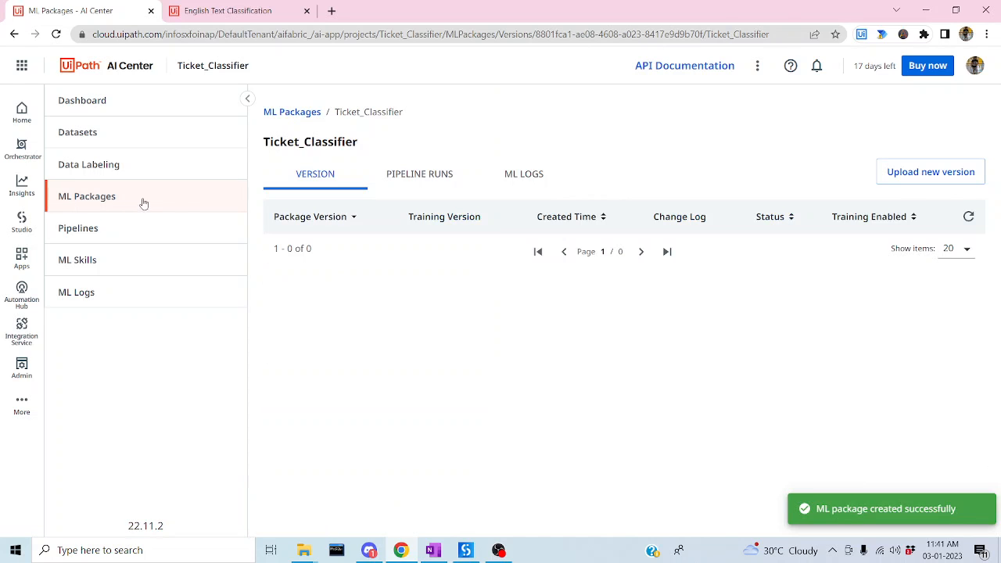
left_click(95, 107)
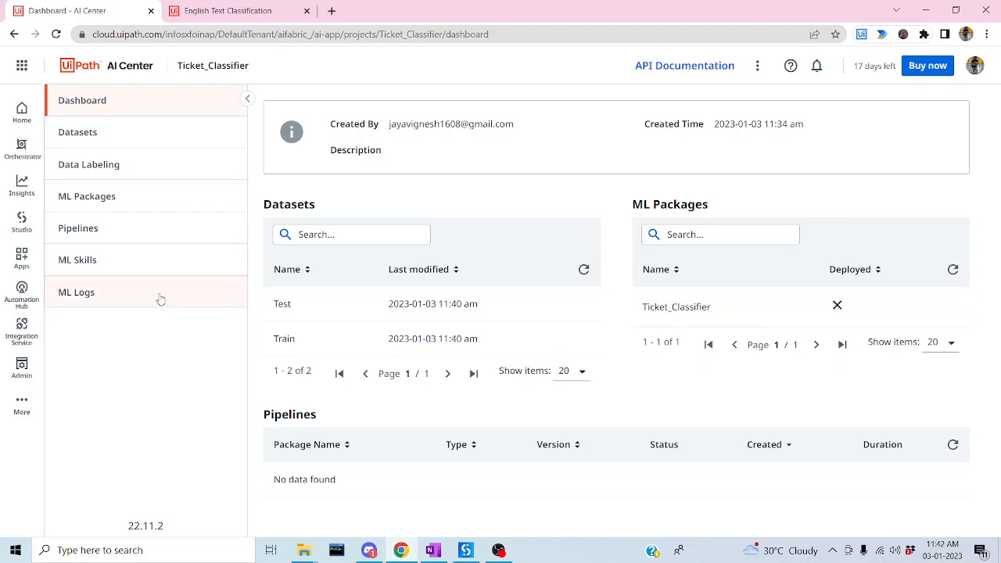
Start a new pipeline run in the Ticket_Classifier project and set its type to Train run.
left_click(93, 234)
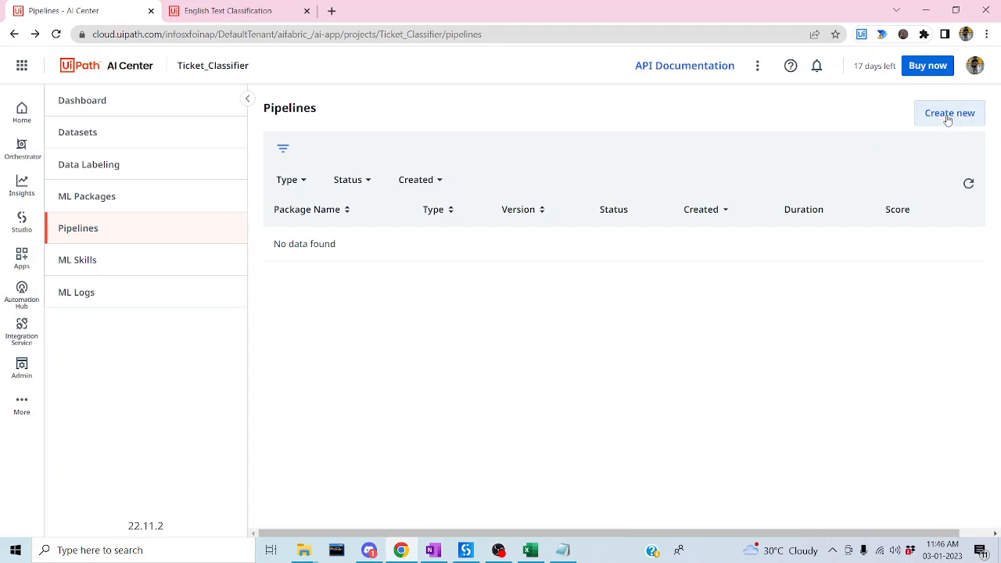
left_click(948, 116)
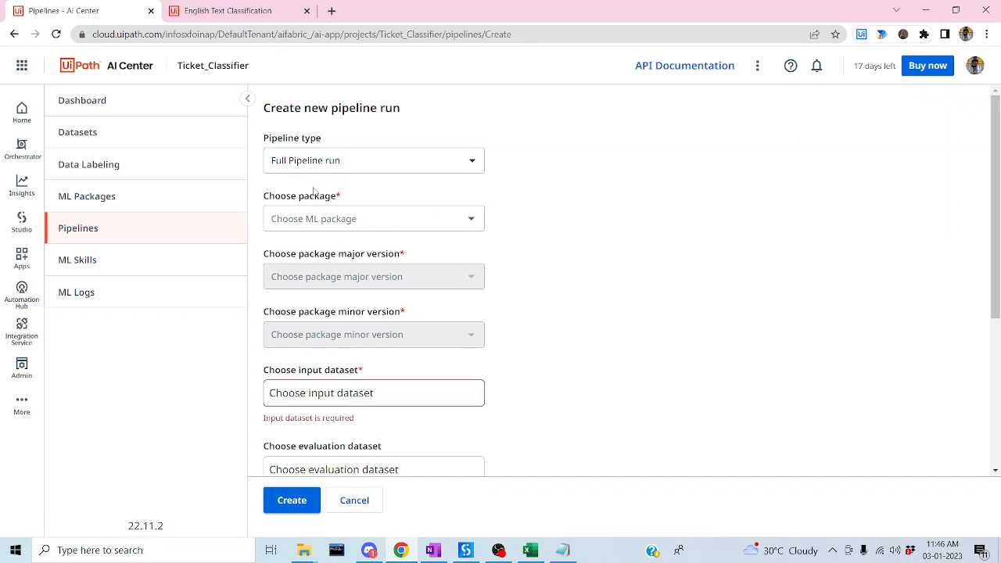
left_click(284, 162)
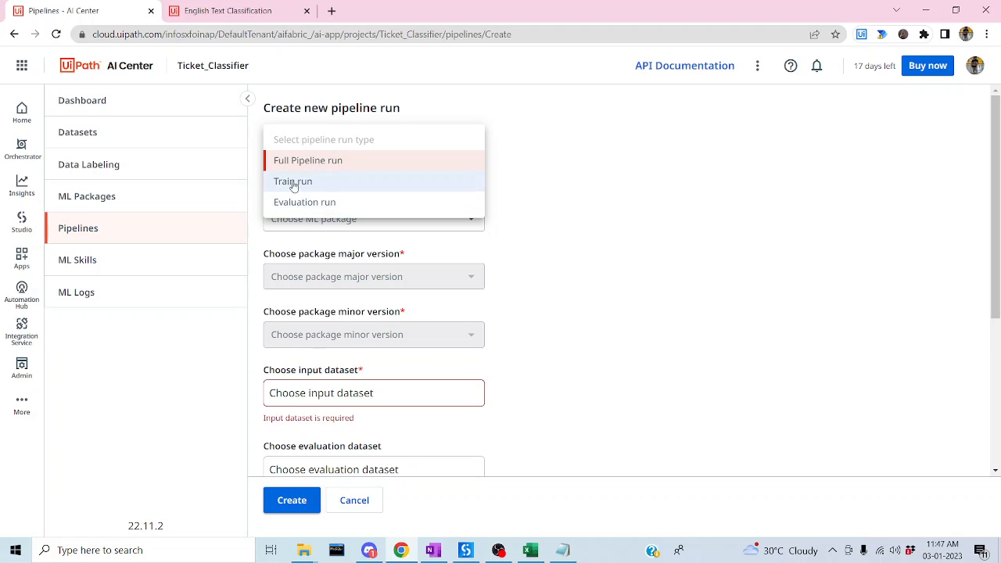
left_click(289, 185)
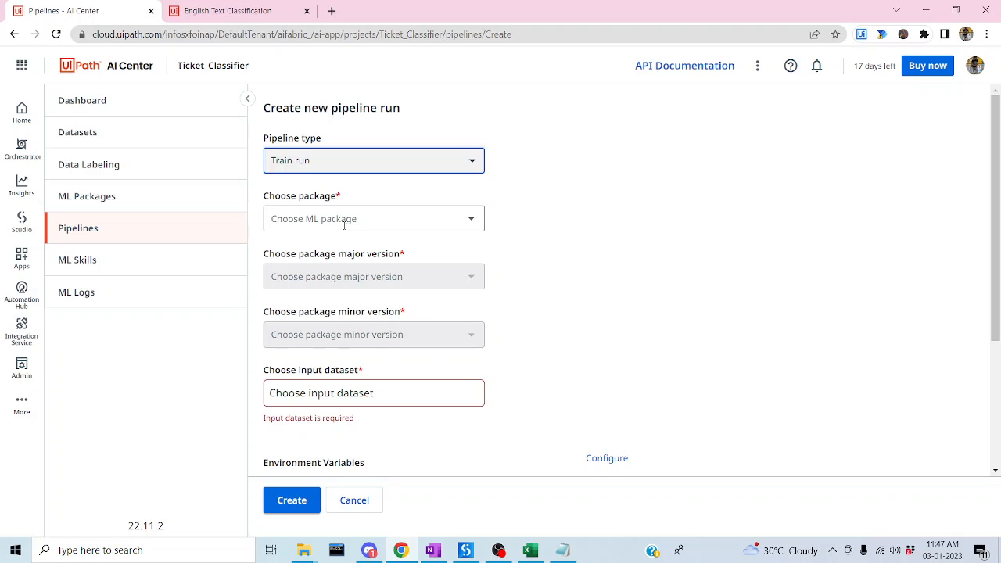
Choose the Ticket_Classifier package for the run with major version 2 and minor version 0.
left_click(343, 220)
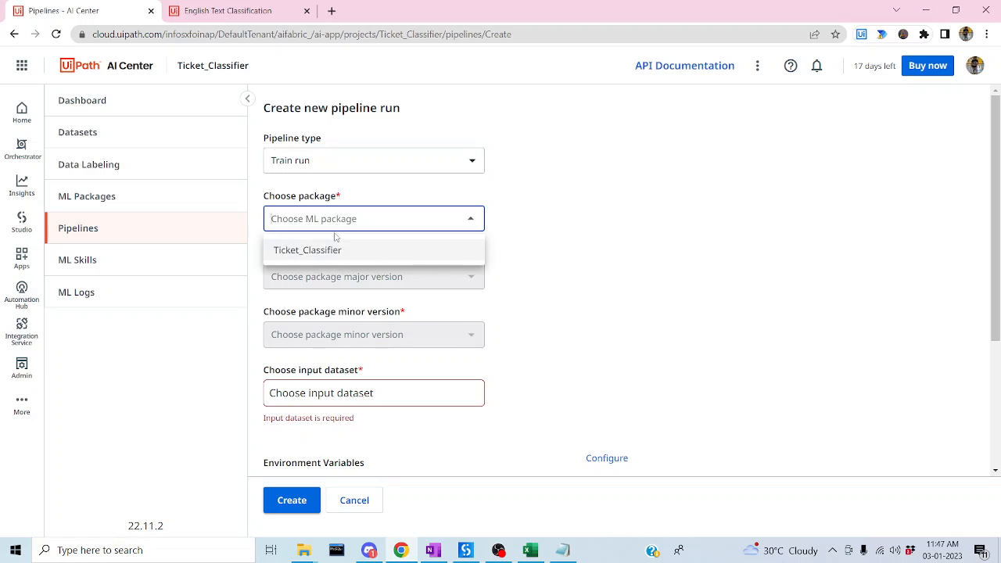
left_click(293, 251)
left_click(348, 280)
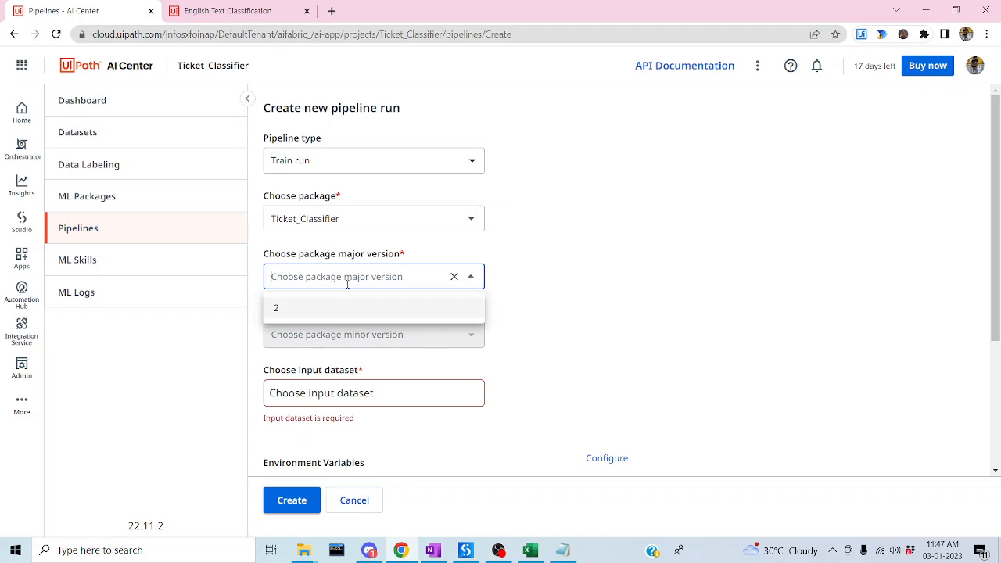
left_click(320, 310)
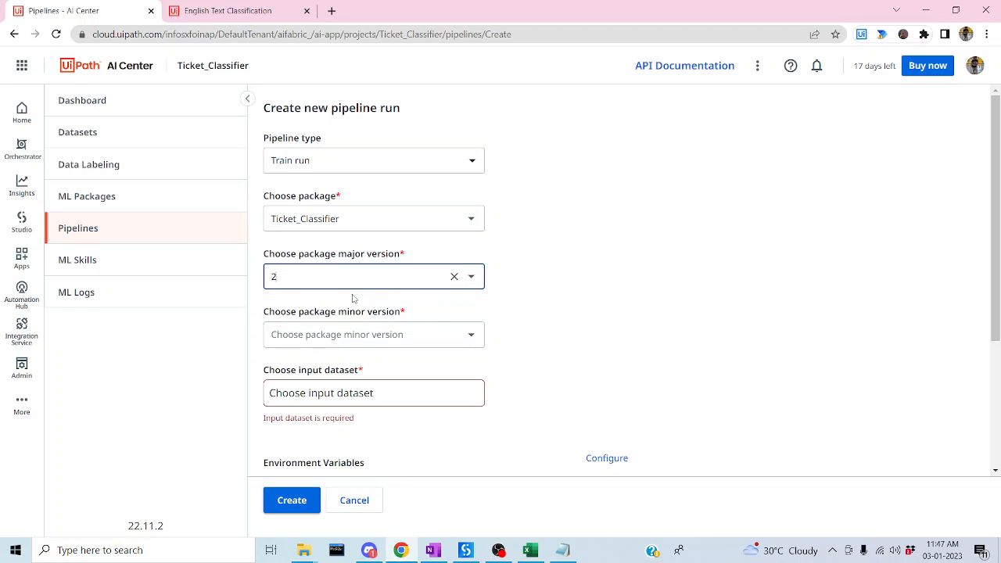
left_click(321, 334)
left_click(294, 374)
Choose the Train dataset as the pipeline run's input dataset.
scroll(592, 335, "down", 2)
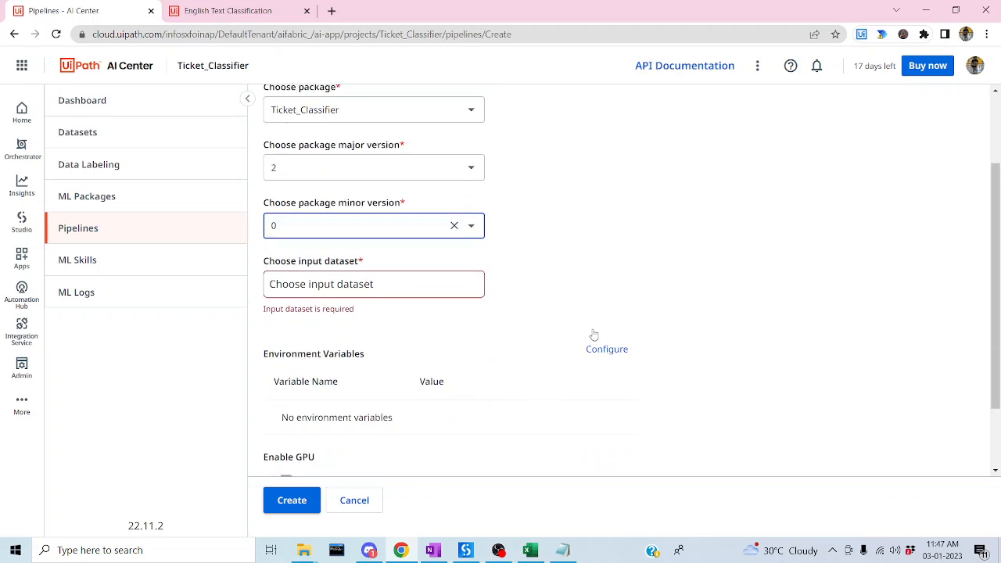
left_click(332, 263)
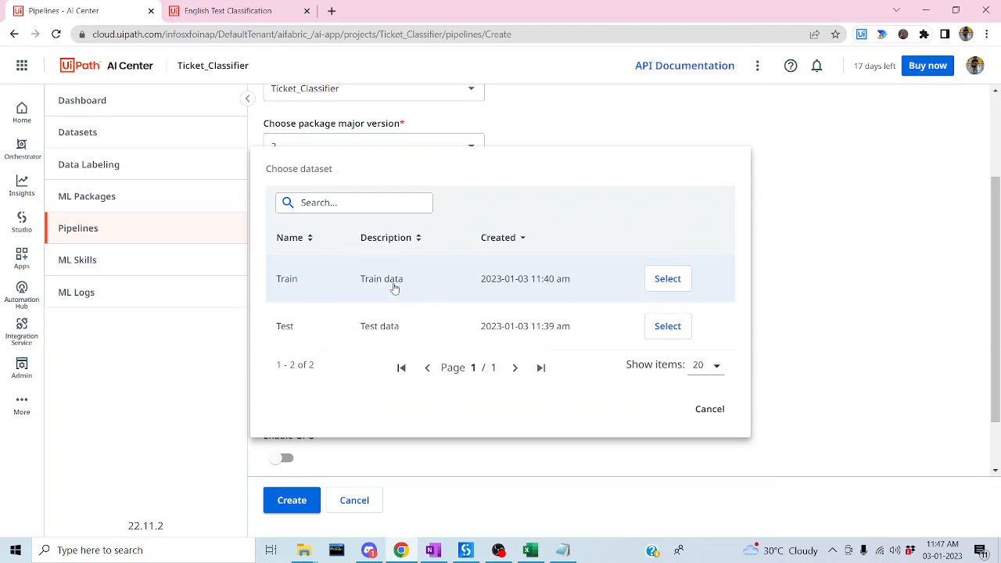
left_click(665, 280)
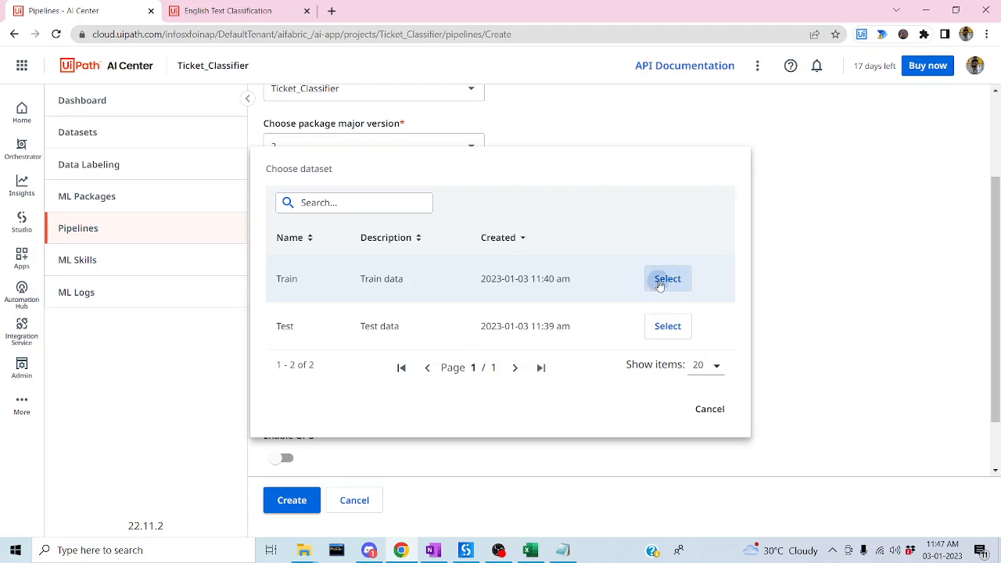
Open the run's environment variables configuration, then switch to OneNote and copy the variable name target_column from the English Language Classifier notes.
scroll(254, 302, "down", 1)
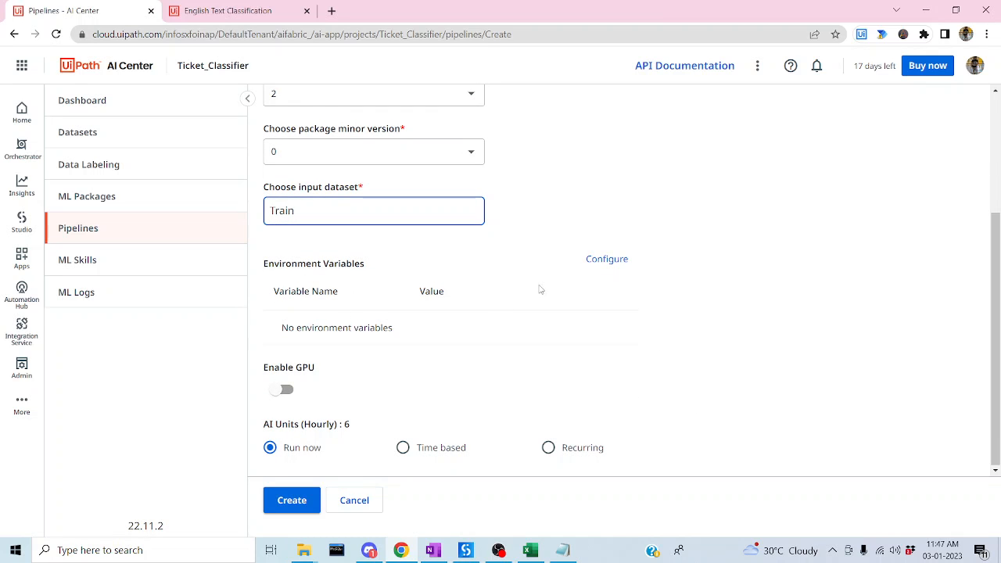
left_click(604, 261)
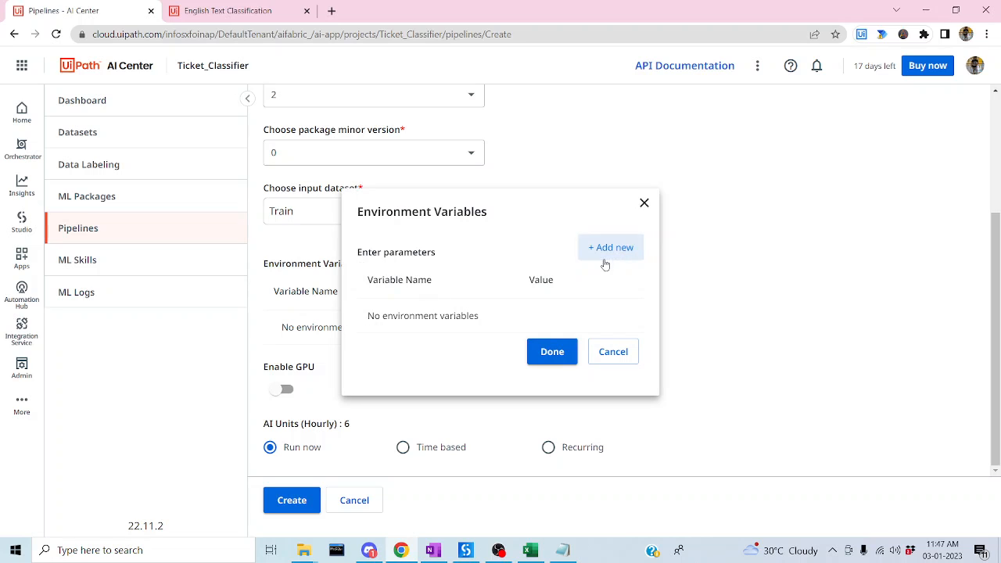
left_click(223, 7)
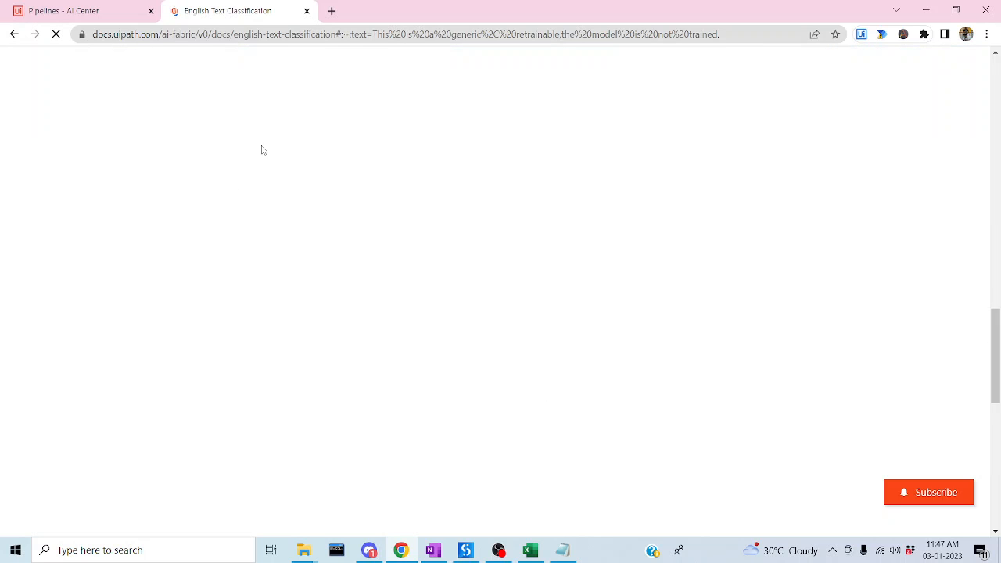
left_click(432, 554)
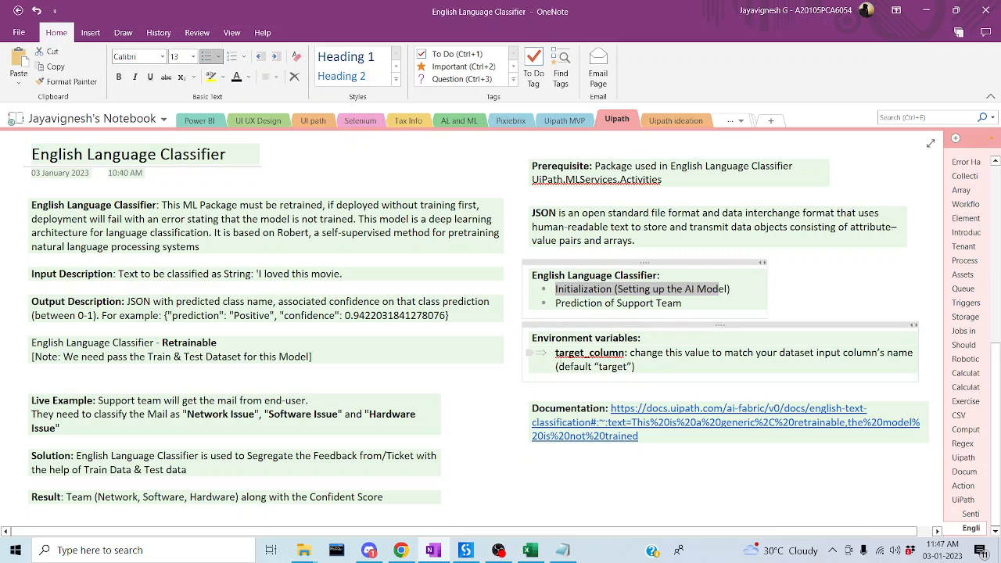
left_click_drag(555, 353, 626, 353)
key("ctrl+c")
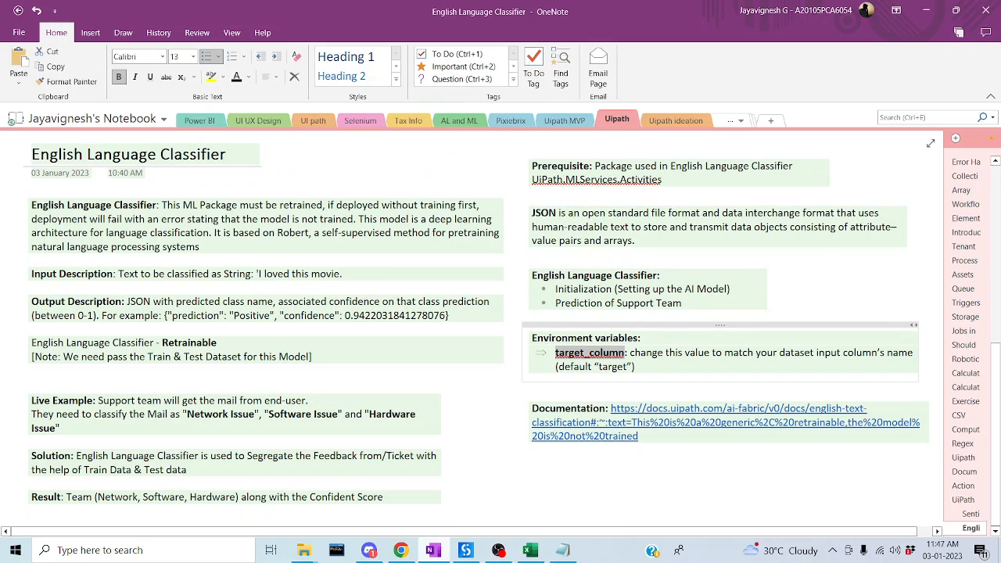
Return to AI Center in Chrome and add a new environment variable named target_column.
left_click(400, 550)
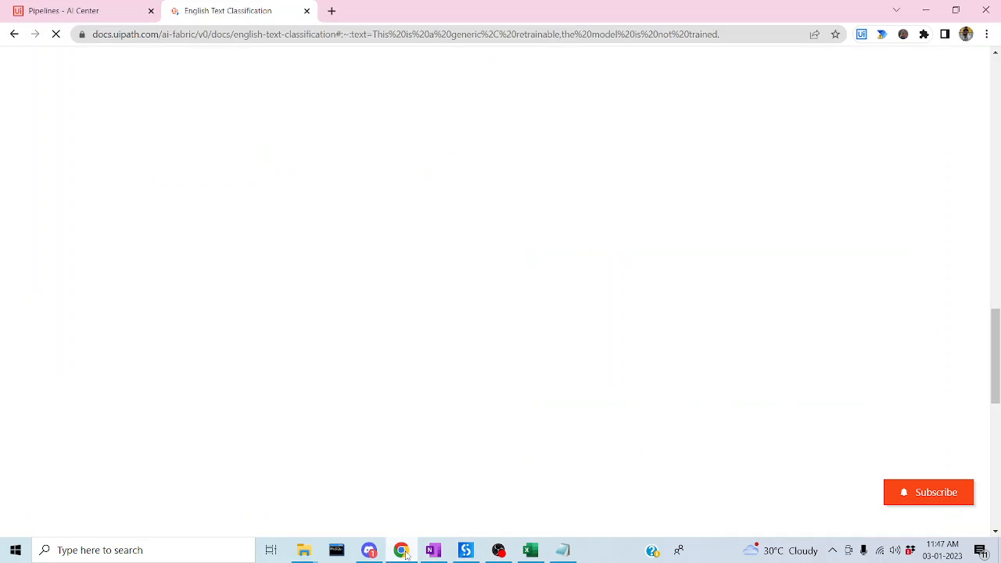
left_click(78, 6)
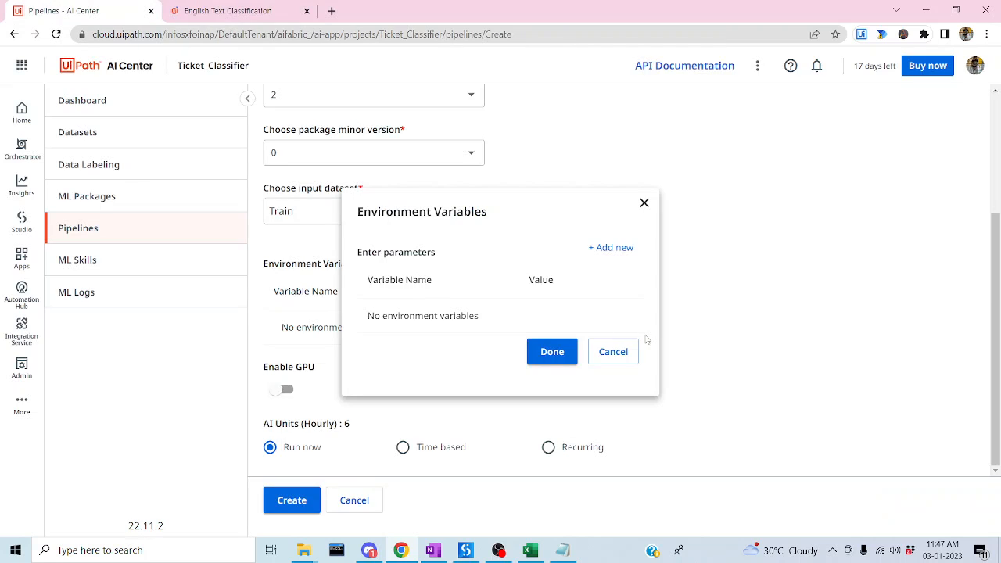
left_click(591, 248)
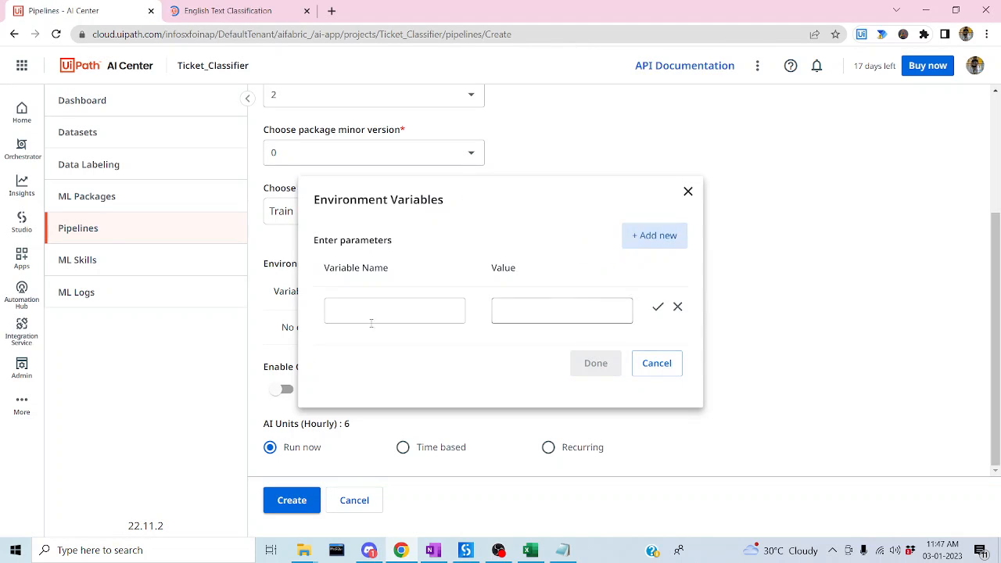
left_click(353, 311)
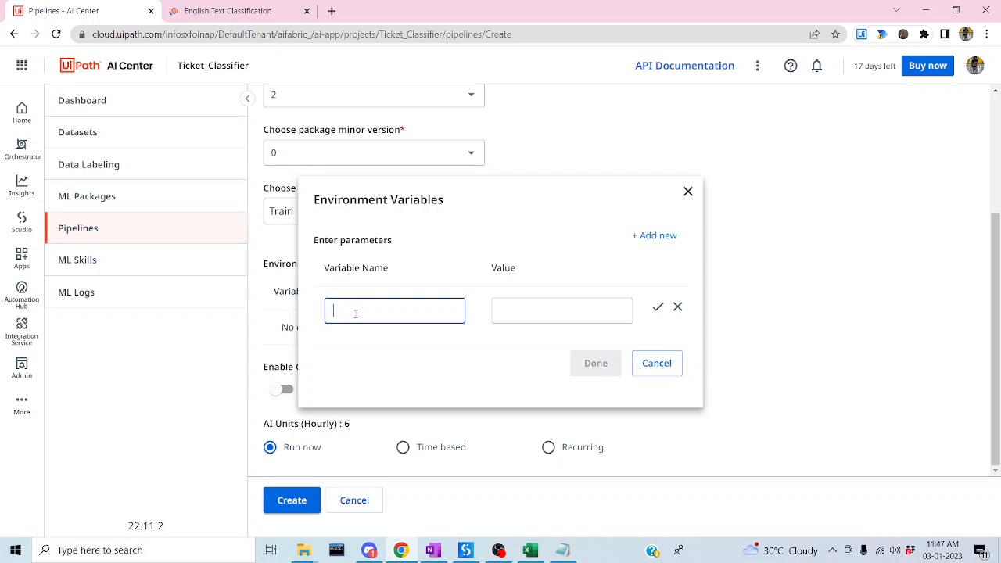
key("ctrl+v")
Switch to the Test workbook in Excel and copy the header text Target_Team from cell A1.
left_click(530, 550)
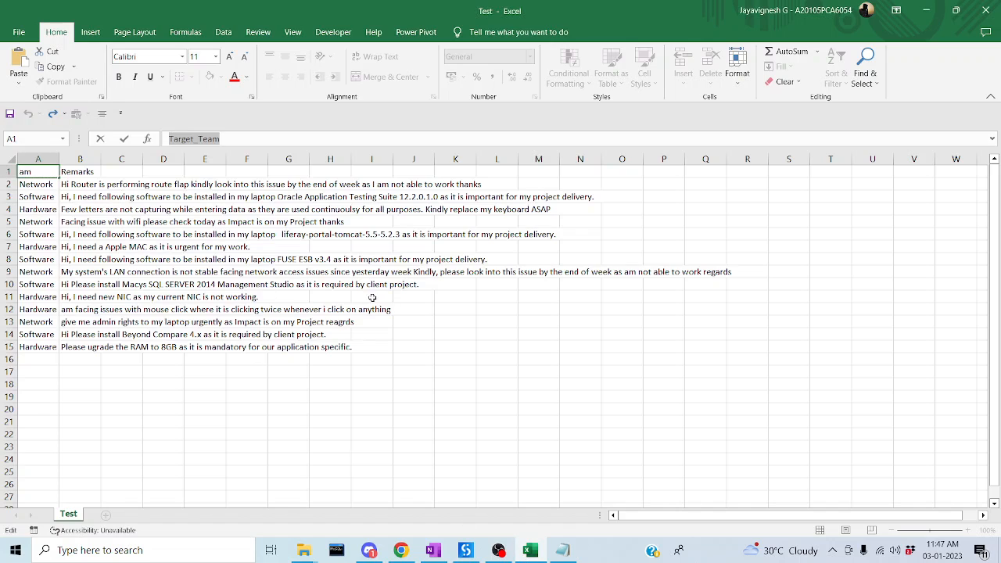
left_click(222, 421)
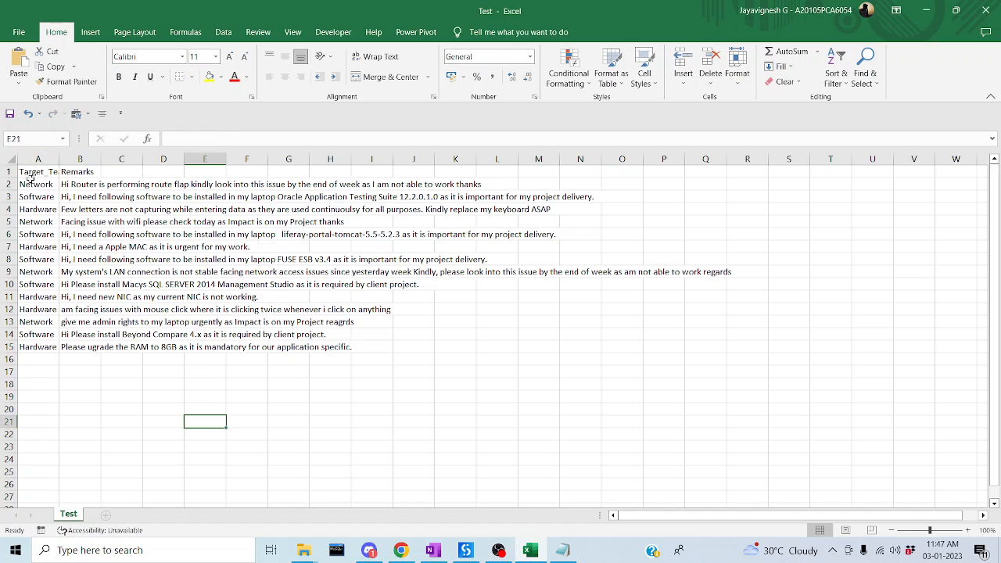
left_click(36, 172)
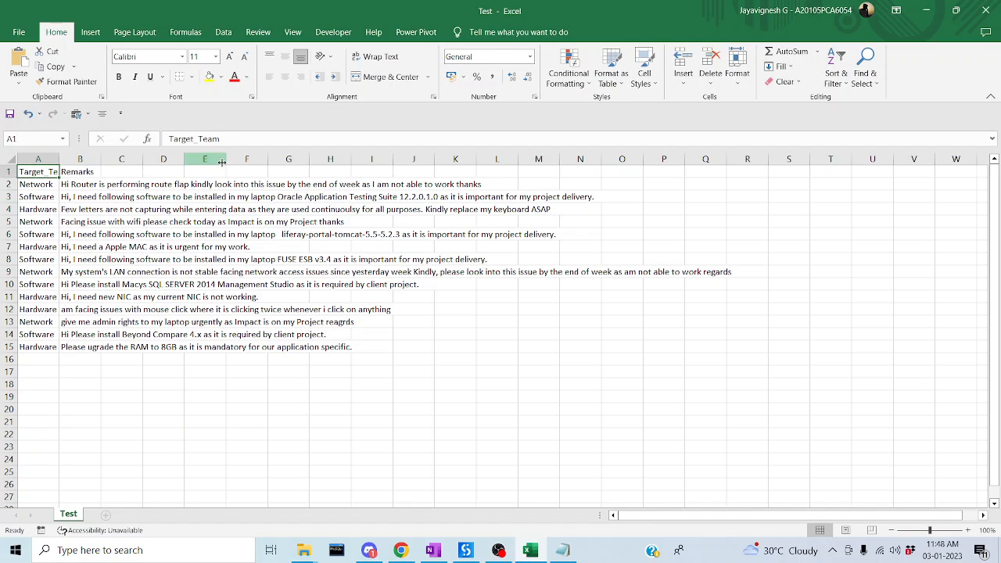
left_click_drag(220, 138, 169, 139)
key("ctrl+c")
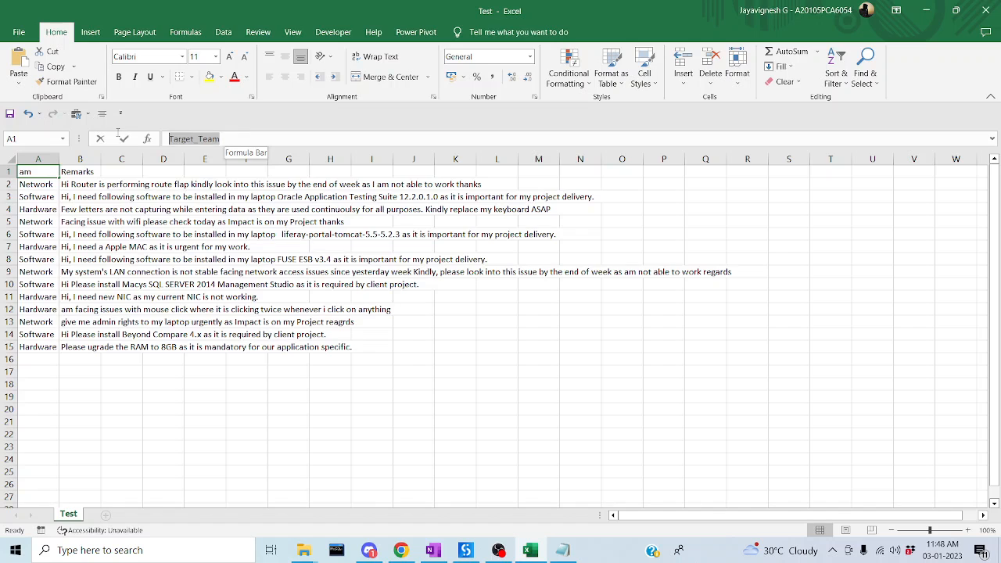
Back in AI Center, set the target_column variable's value to Target_Team and save the environment variables.
left_click(925, 10)
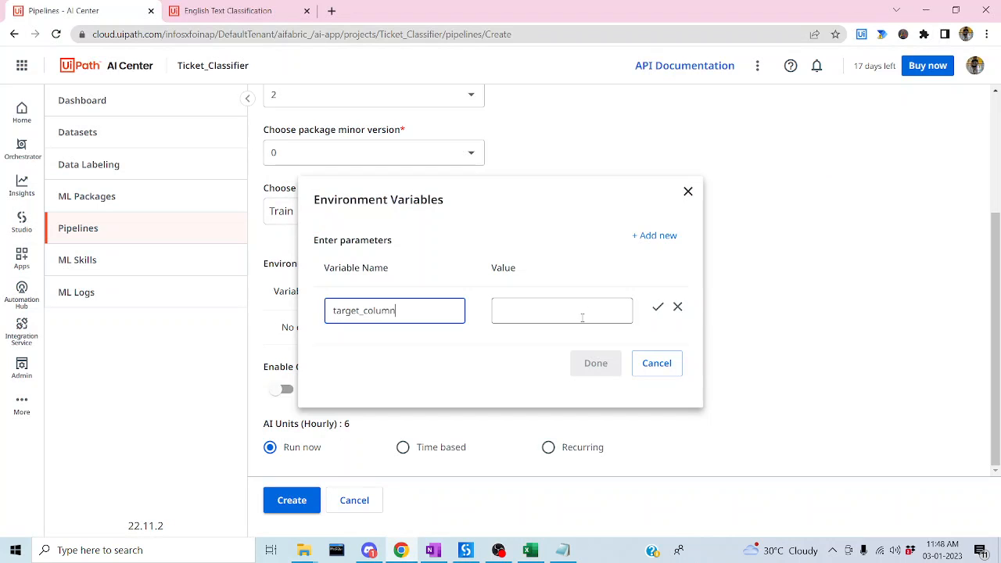
left_click(516, 313)
key("ctrl+v")
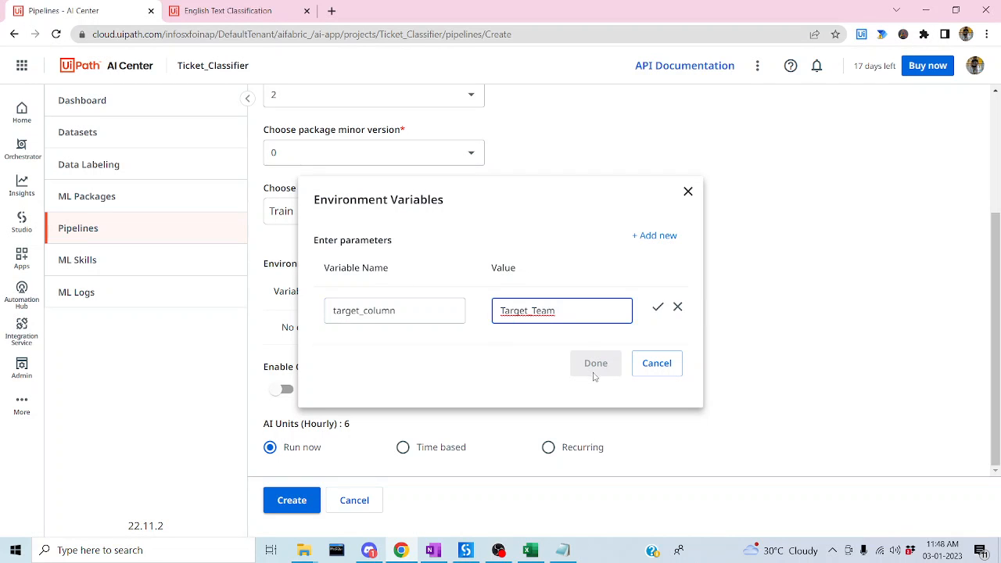
left_click(658, 308)
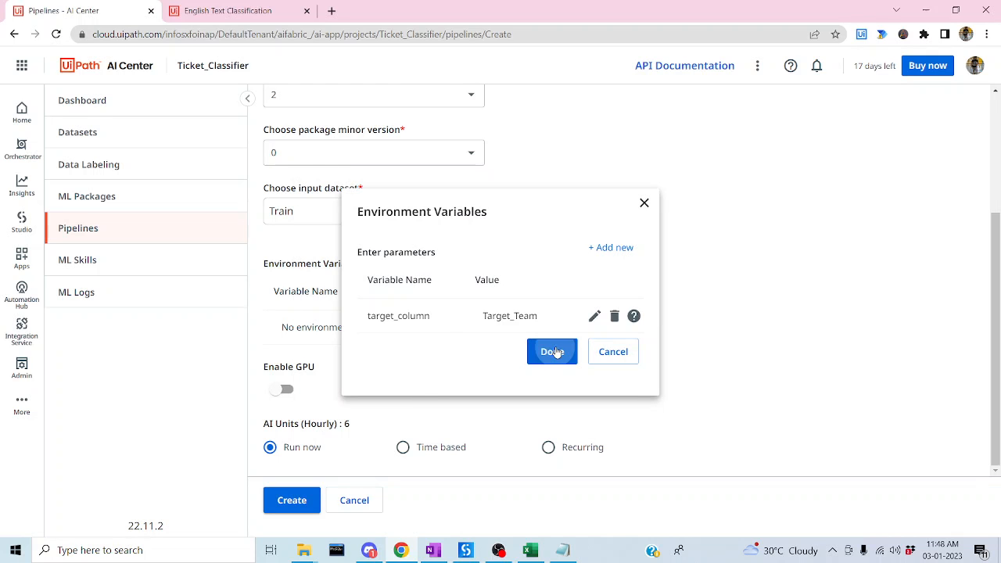
left_click(556, 351)
Review the pipeline run settings and read the target_column entry under Environment variables in the English Text Classification documentation.
scroll(838, 291, "up", 5)
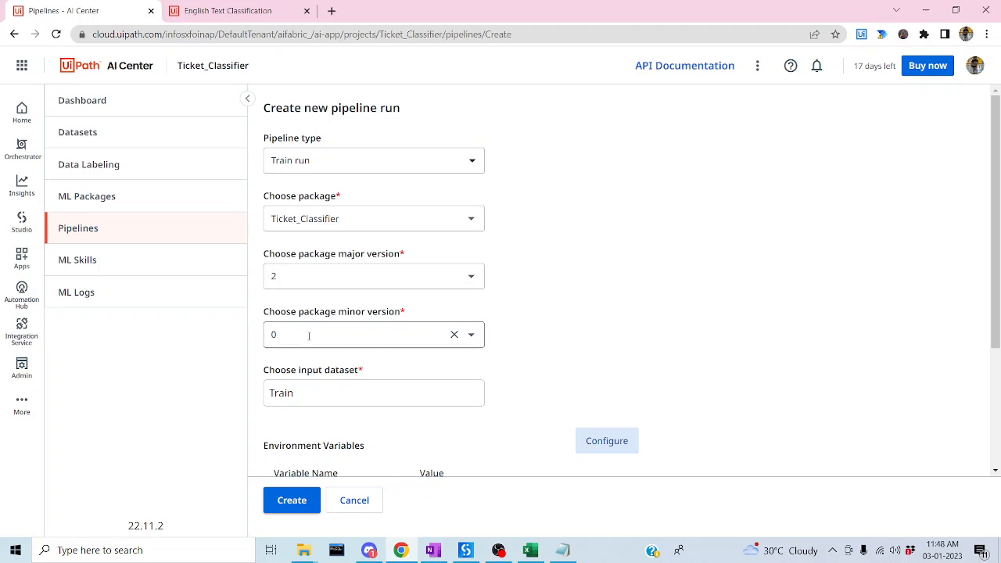
scroll(637, 277, "down", 3)
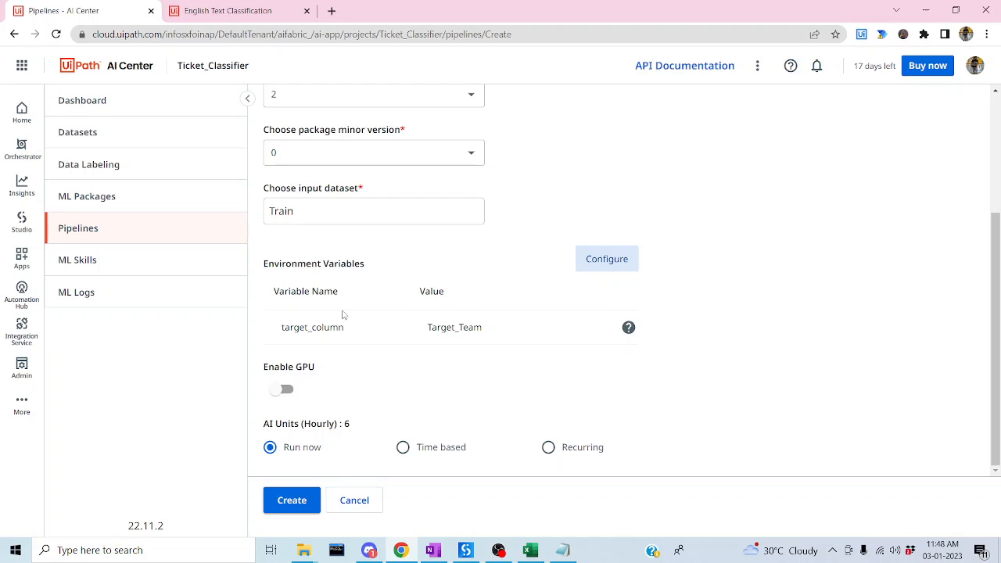
left_click_drag(290, 328, 353, 331)
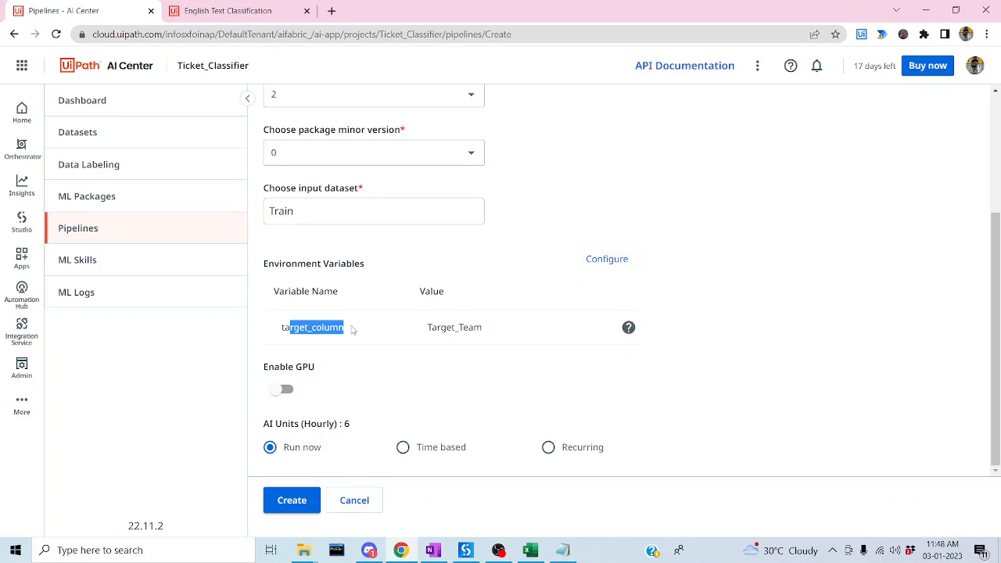
left_click(225, 6)
scroll(395, 321, "down", 10)
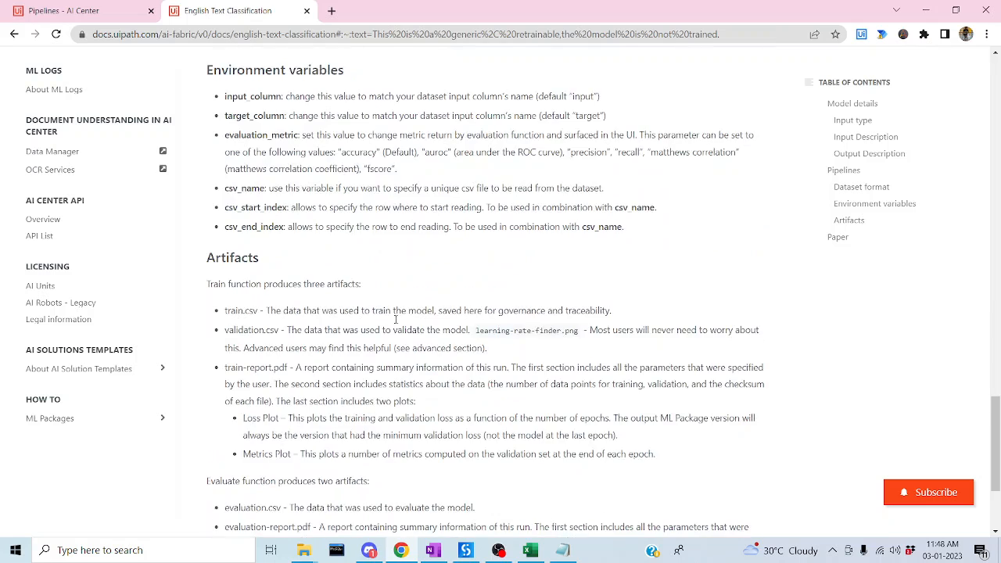
scroll(395, 321, "up", 3)
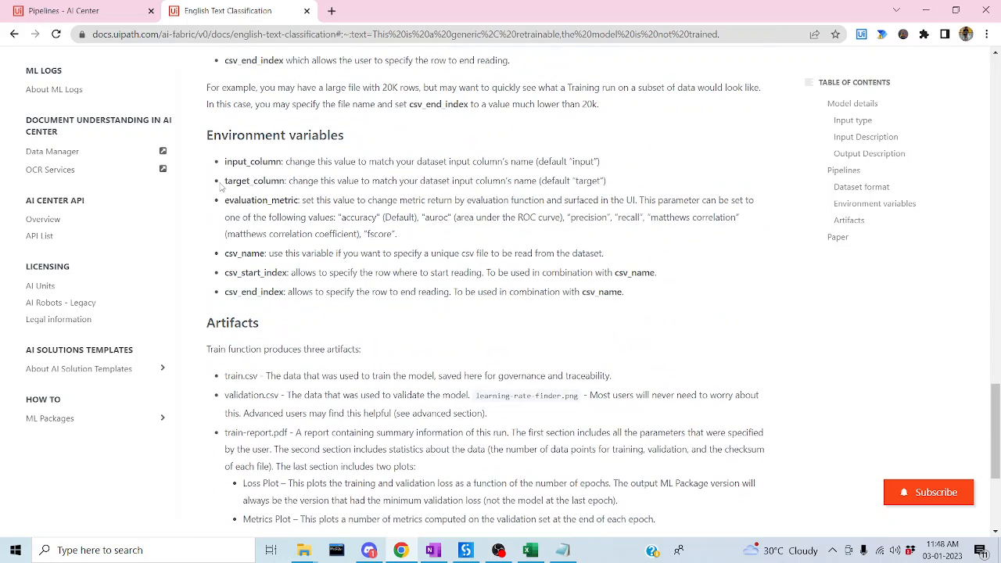
left_click_drag(225, 179, 607, 182)
Return to the AI Center pipeline settings and check the target_column environment variable's name and its Target_Team value.
left_click(86, 10)
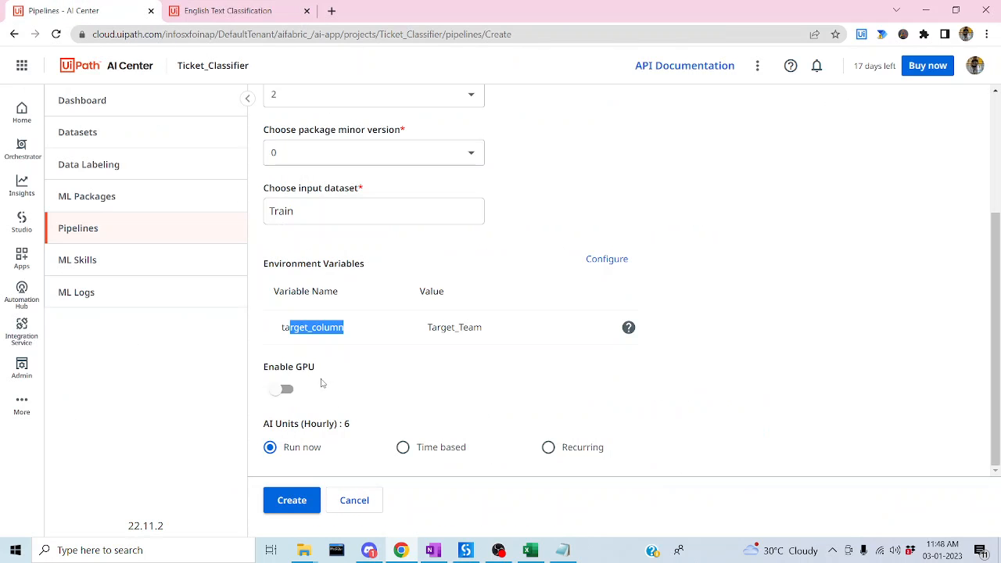
left_click(280, 327)
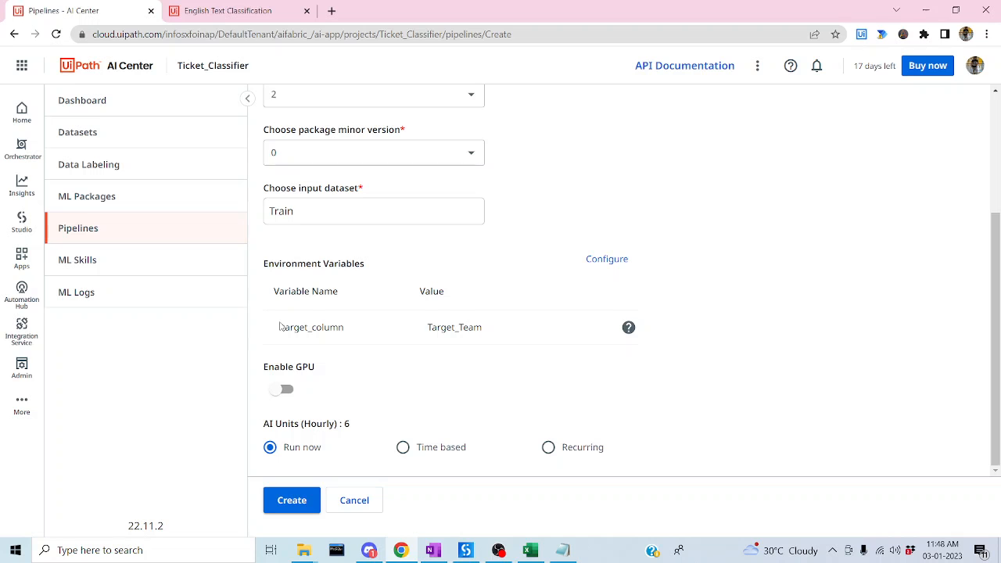
left_click_drag(279, 337, 342, 329)
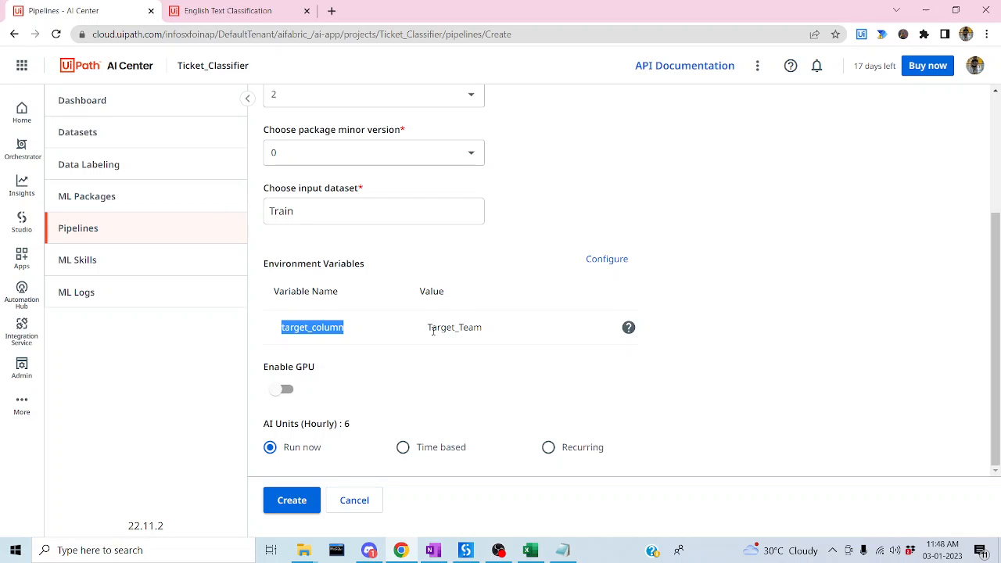
left_click_drag(426, 328, 487, 330)
Switch to the Test workbook in Excel, review the team and remarks entries, and widen column A to fit its Target_Team header.
left_click(530, 550)
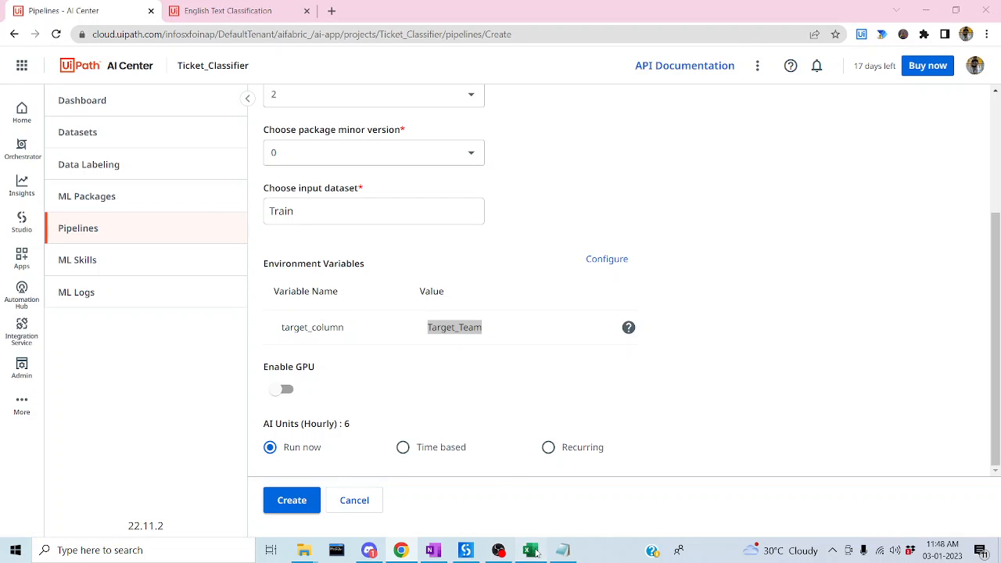
left_click(38, 222)
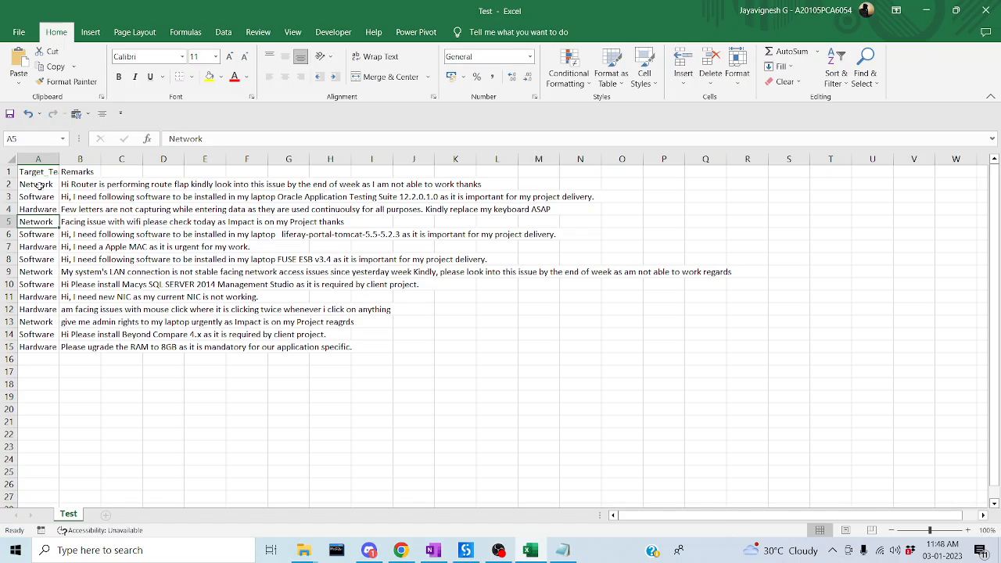
left_click_drag(37, 184, 47, 346)
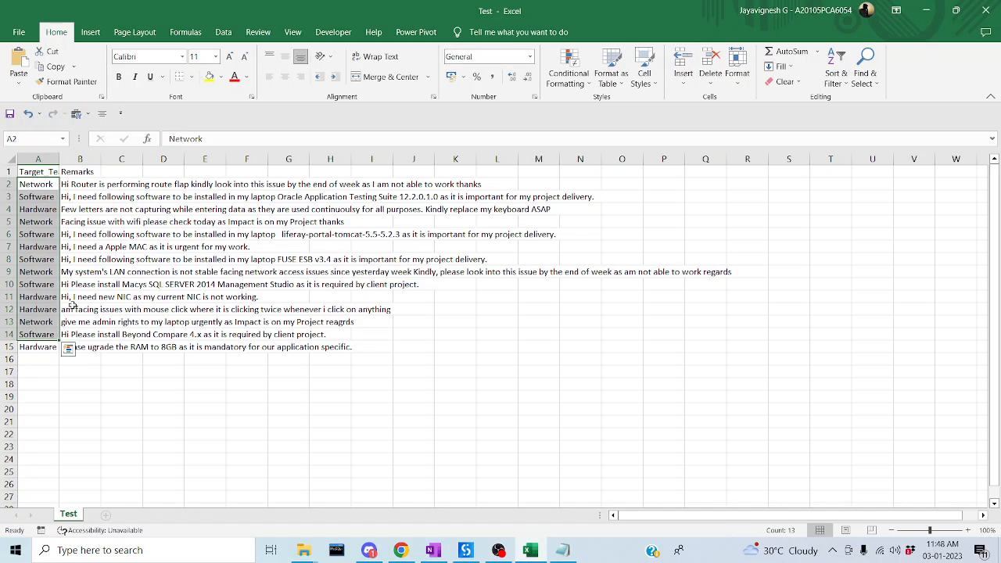
left_click_drag(80, 187, 83, 334)
left_click_drag(39, 185, 49, 347)
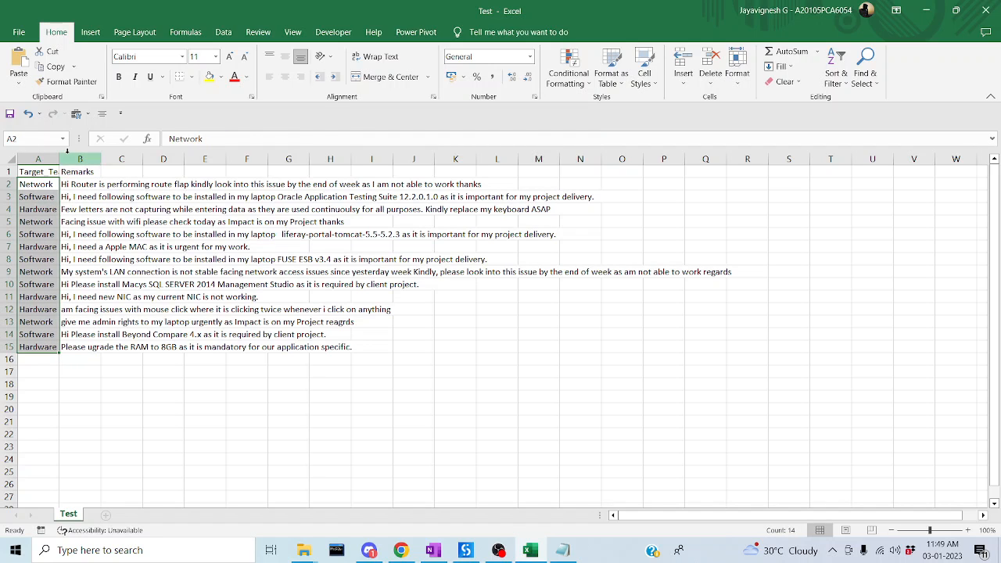
left_click_drag(60, 159, 105, 159)
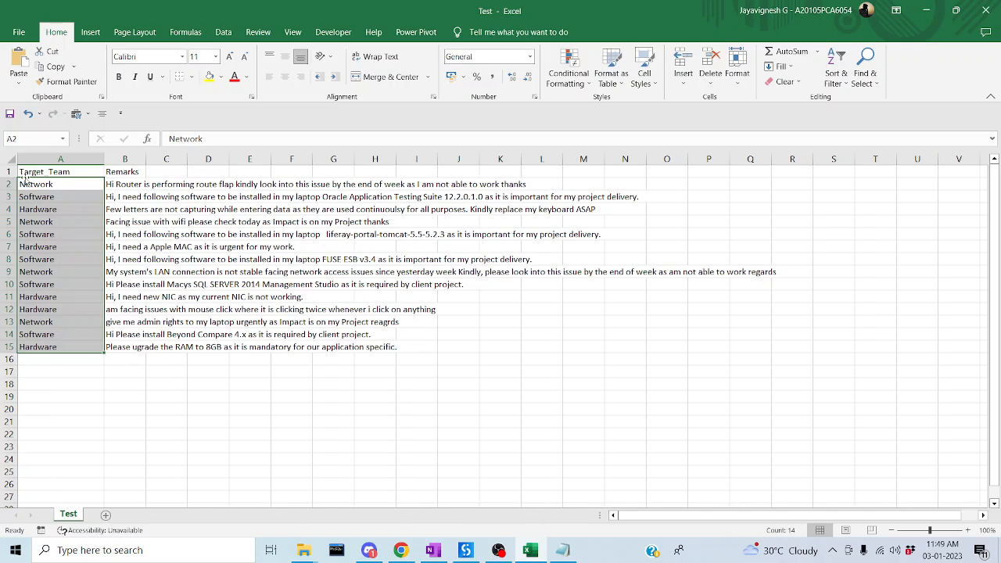
left_click(927, 10)
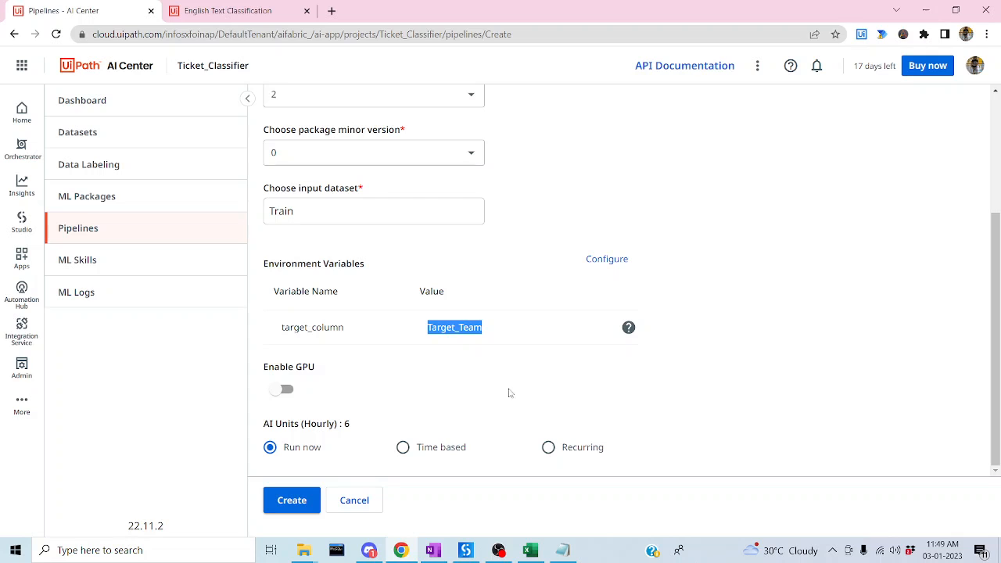
Create the Ticket_Classifier training pipeline run in AI Center and refresh the pipelines list.
left_click(454, 350)
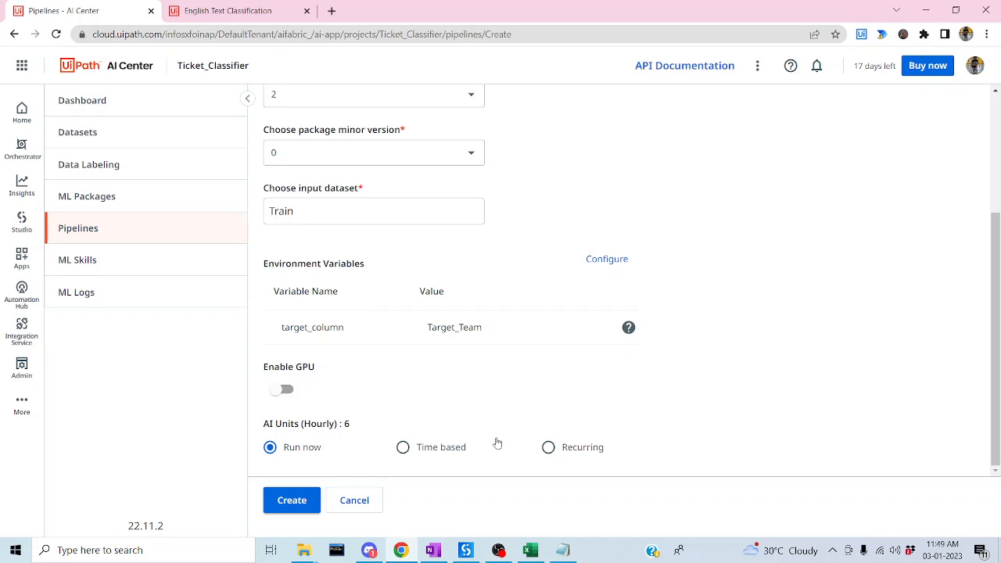
left_click(292, 503)
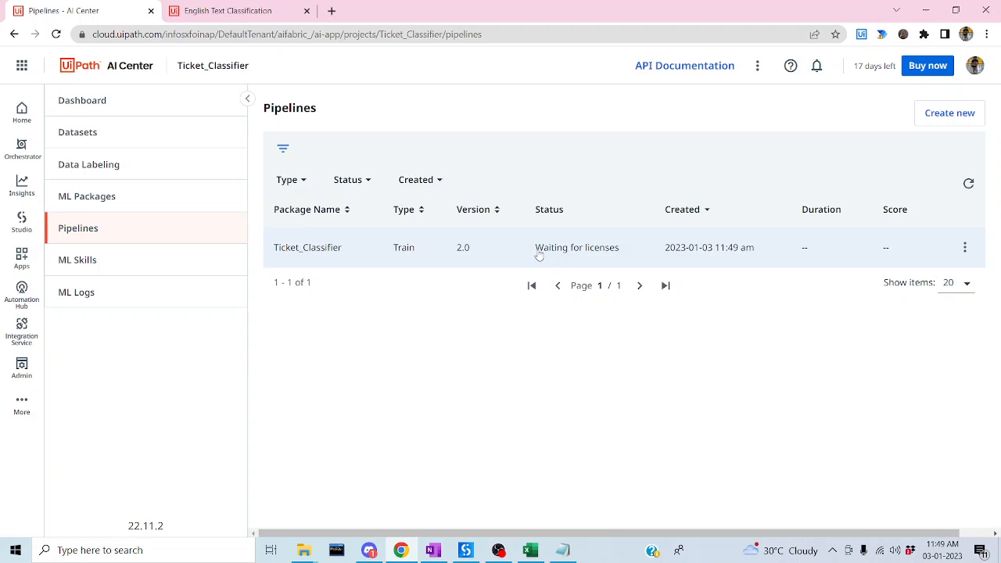
left_click(970, 186)
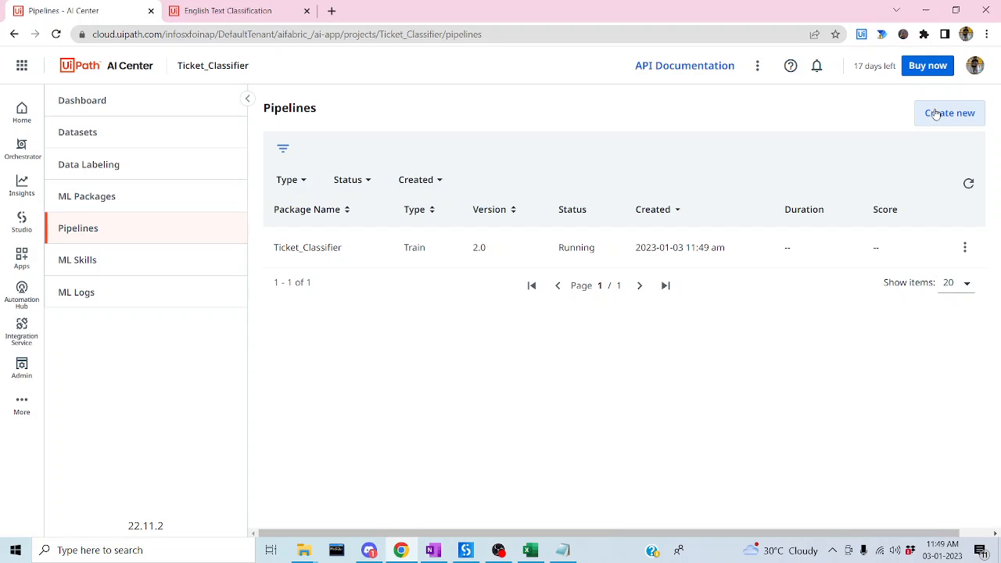
Start a new Evaluation run pipeline using the Ticket_Classifier package with major version 2.
left_click(960, 112)
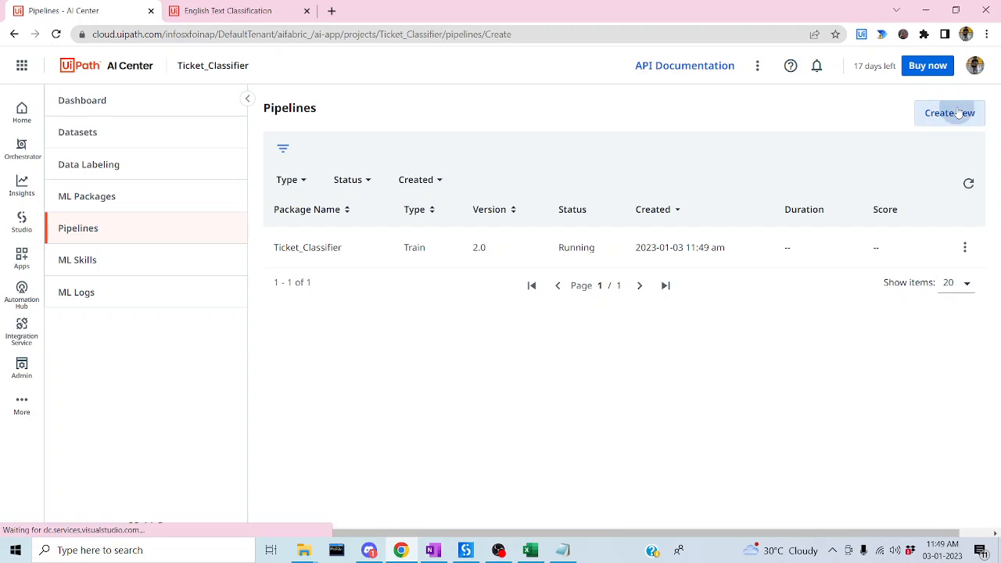
left_click(371, 162)
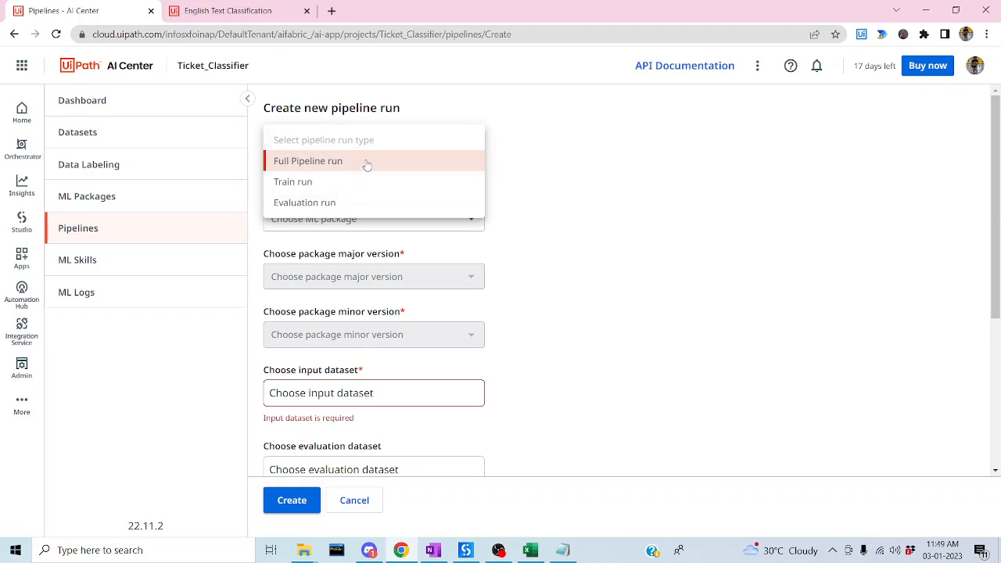
left_click(349, 203)
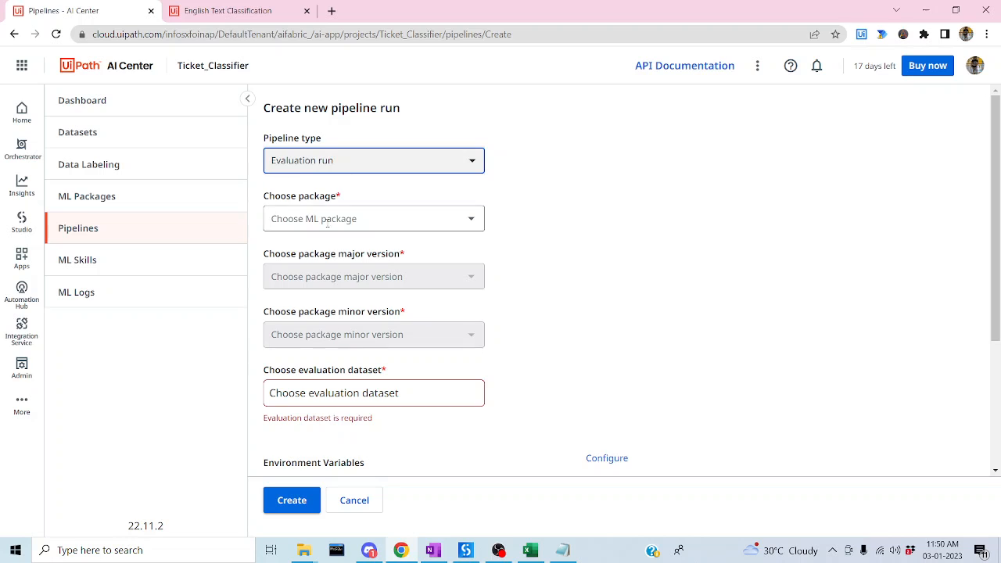
left_click(338, 219)
left_click(283, 244)
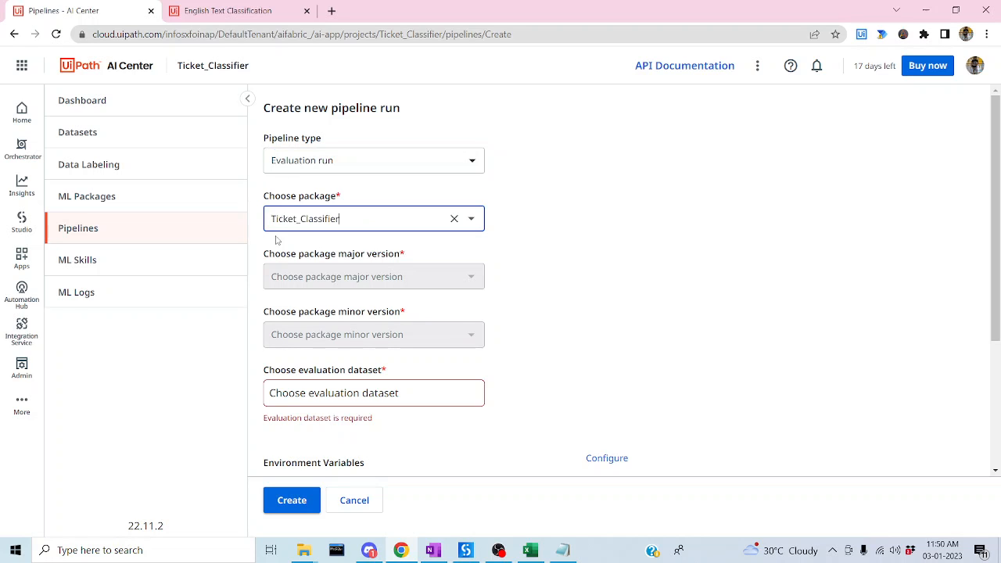
left_click(336, 286)
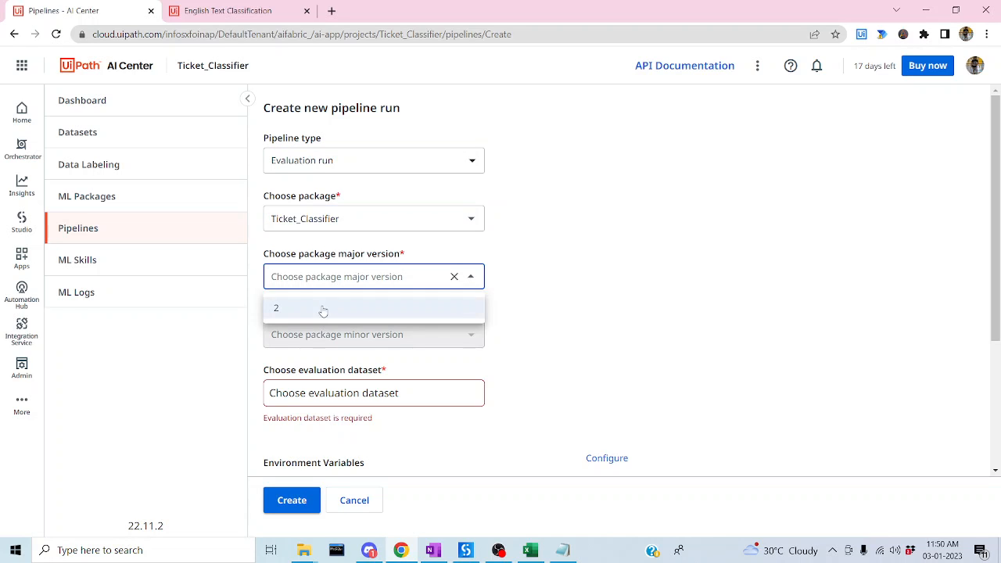
left_click(324, 310)
Check the available package minor versions without picking one and choose Test as the evaluation dataset.
left_click(340, 333)
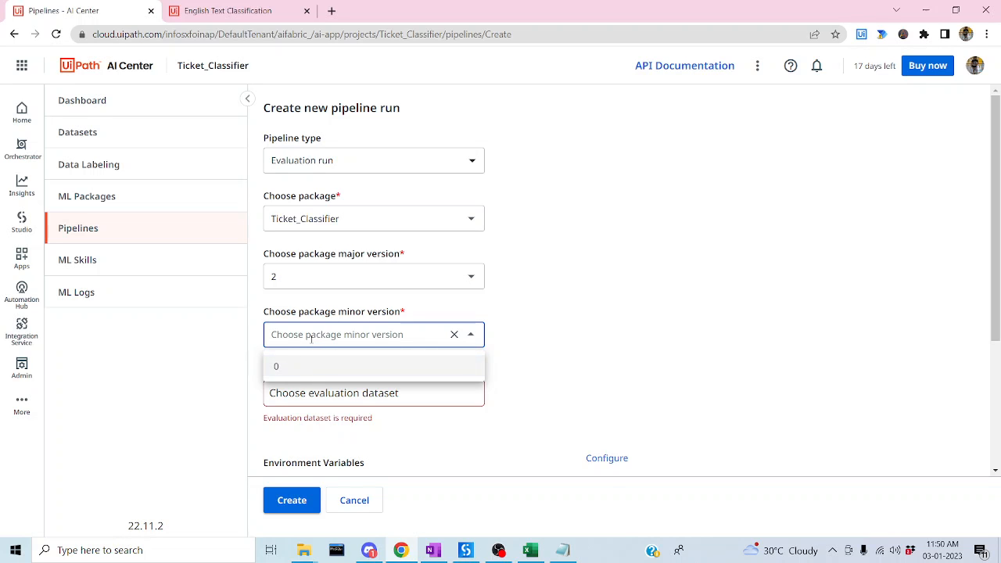
left_click(625, 338)
left_click(334, 404)
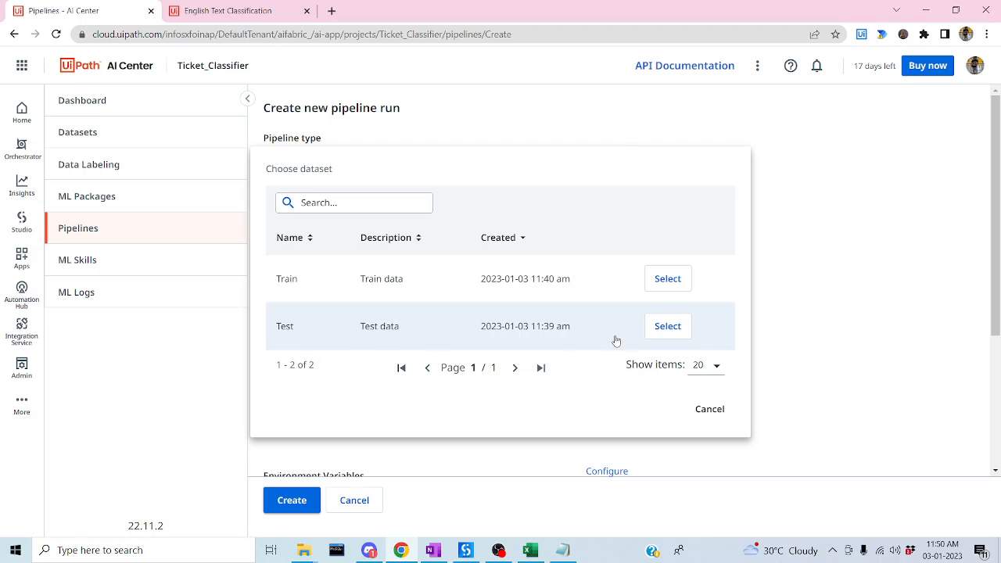
left_click(667, 327)
Add an environment variable to the evaluation run, naming it target_column with the name copied from the English Text Classification documentation.
scroll(704, 290, "down", 3)
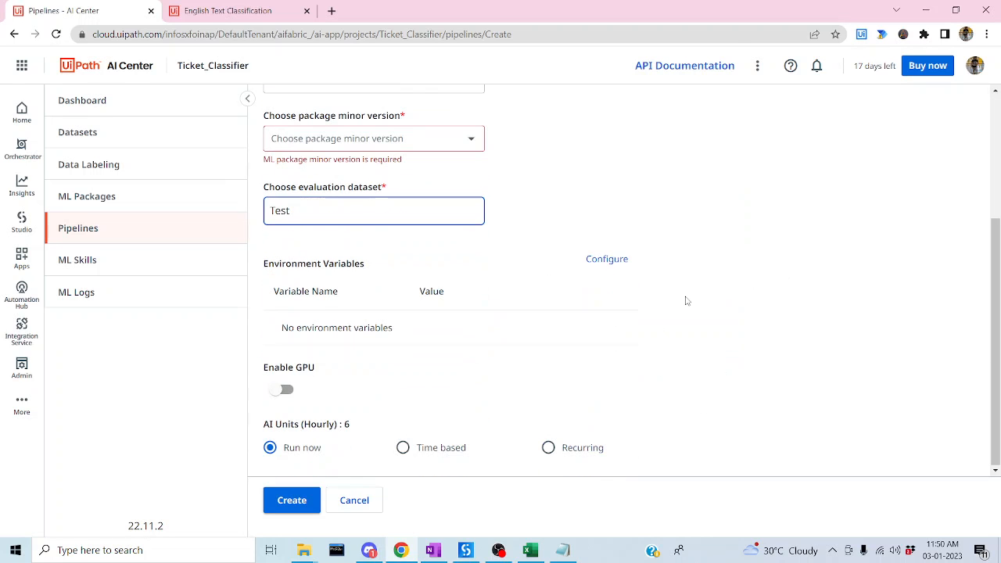
left_click(617, 262)
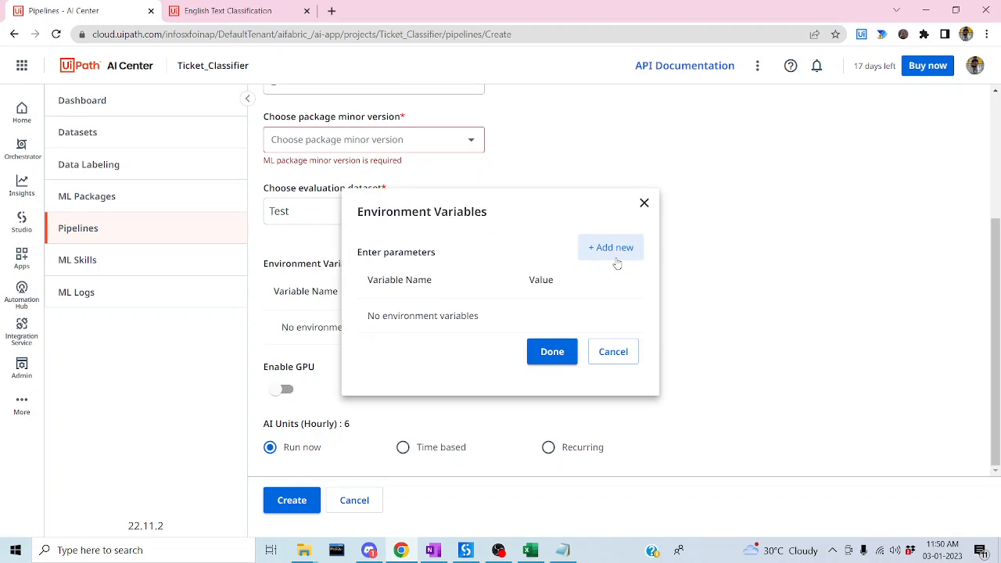
left_click(602, 251)
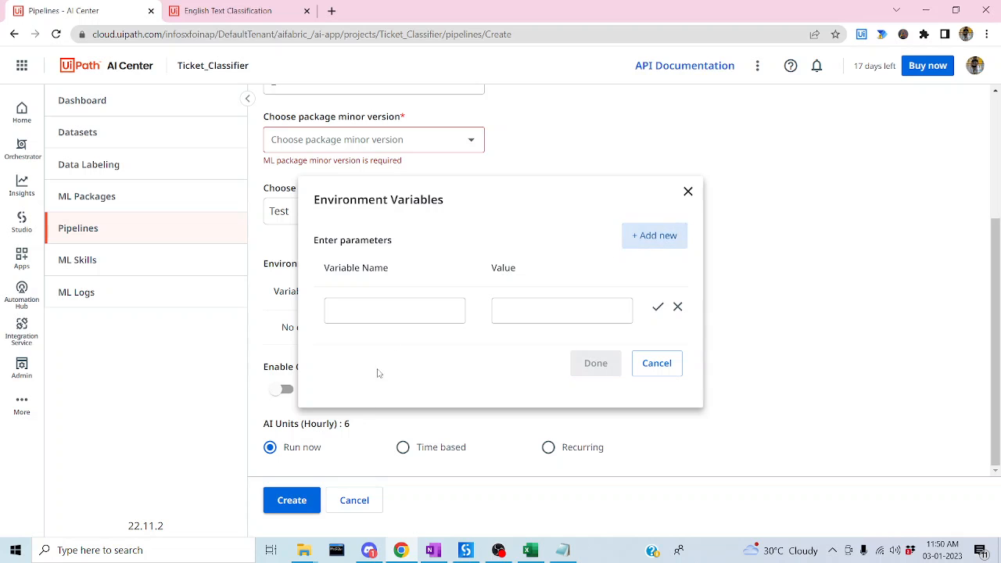
left_click(227, 11)
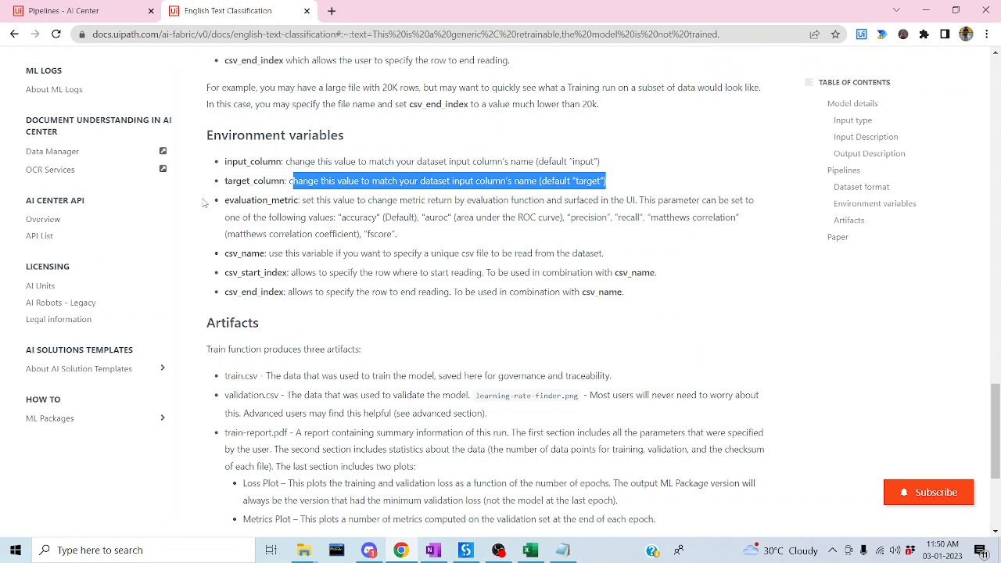
left_click_drag(225, 181, 286, 182)
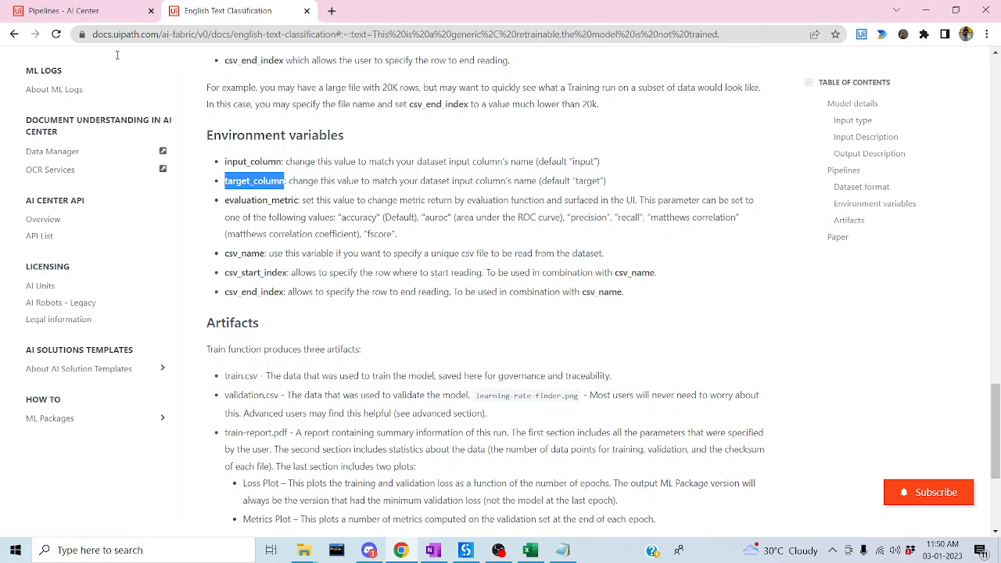
key("ctrl+c")
left_click(70, 10)
left_click(381, 311)
key("ctrl+v")
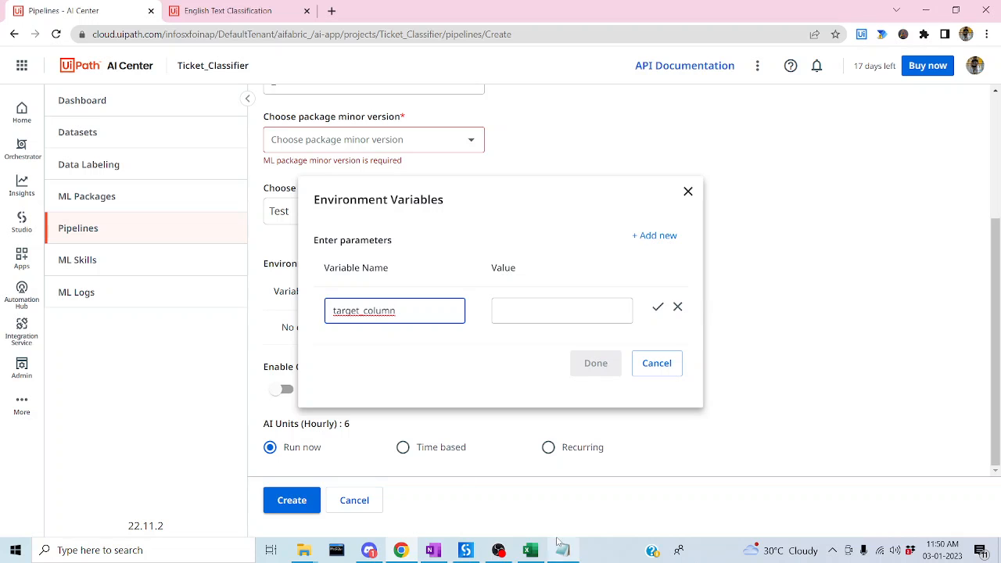
Switch to the Test workbook in Excel and copy the Target_Team header text from cell A1 for the evaluation run.
left_click(532, 550)
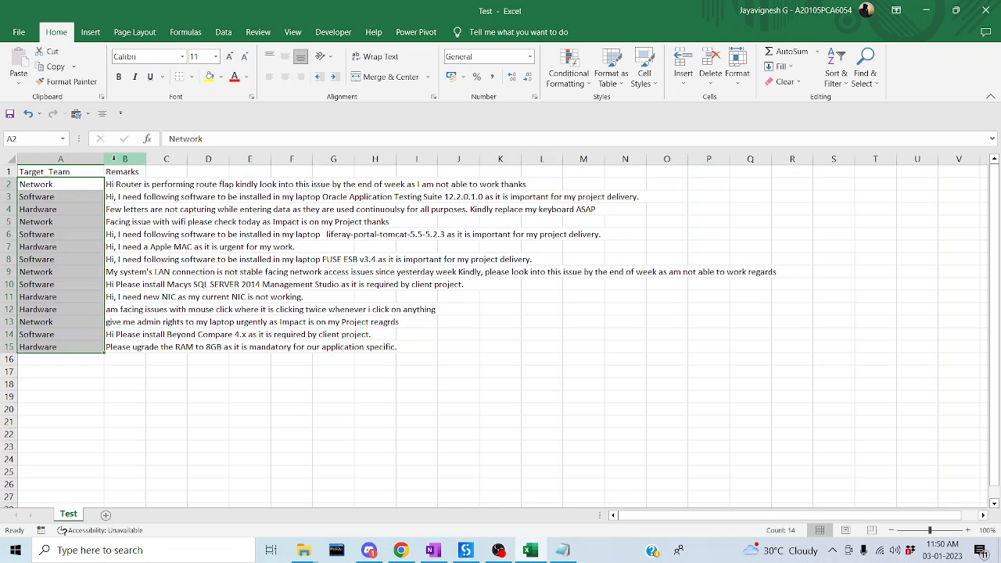
left_click(60, 171)
double_click(222, 138)
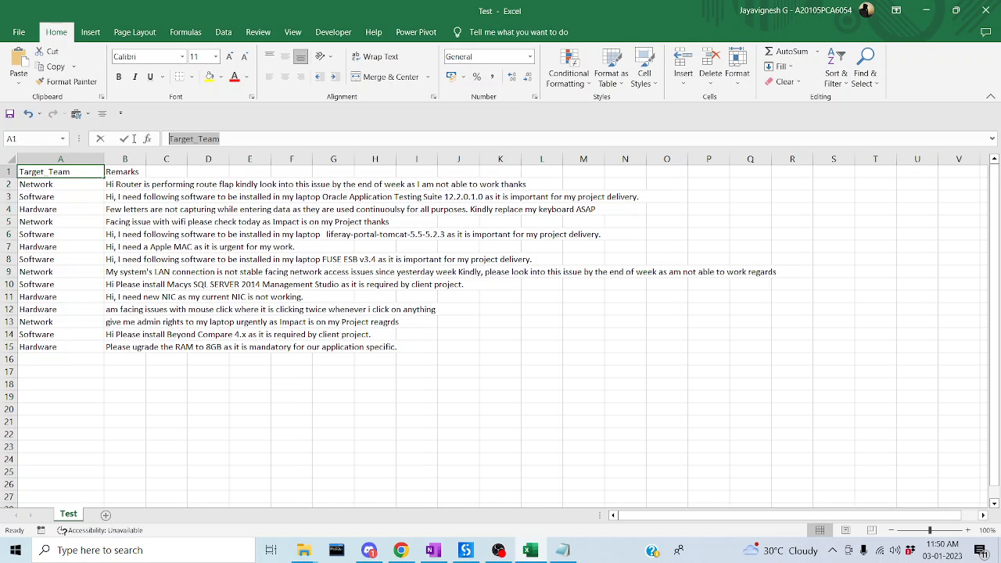
left_click(897, 10)
Back in AI Center, set the evaluation run's target_column value to Target_Team and save the environment variables.
key("alt+Tab")
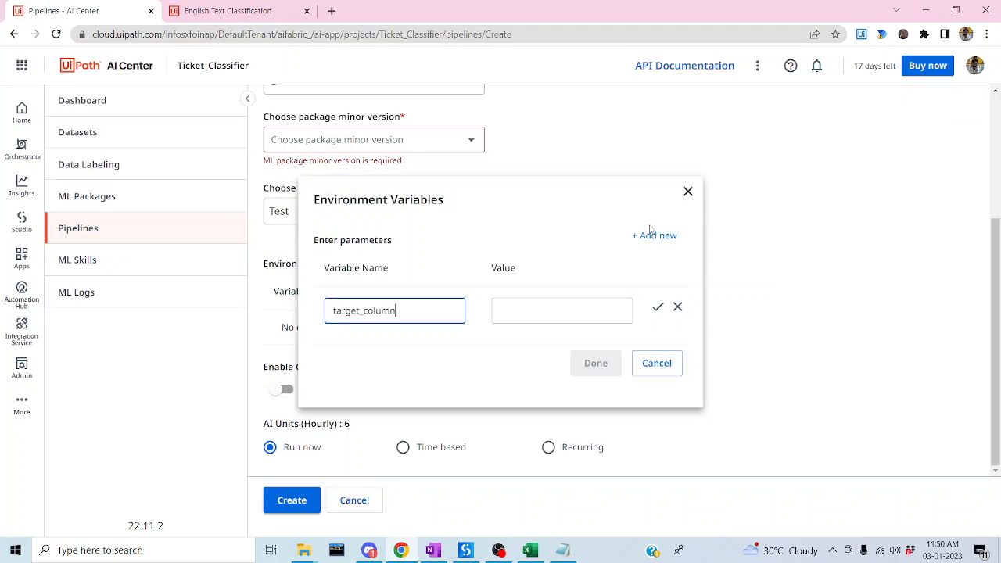
key("Tab")
key("ctrl+v")
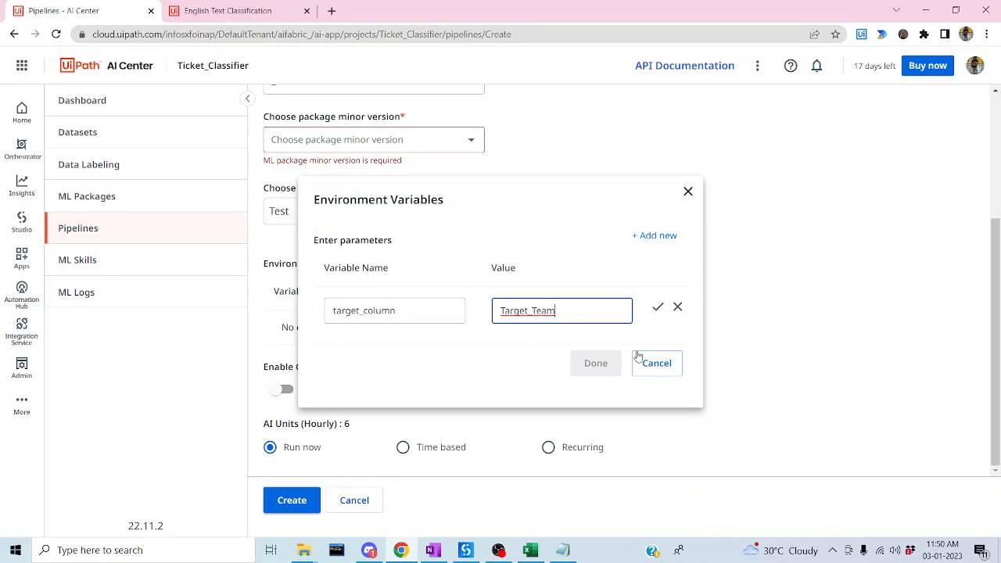
left_click(658, 307)
left_click(551, 357)
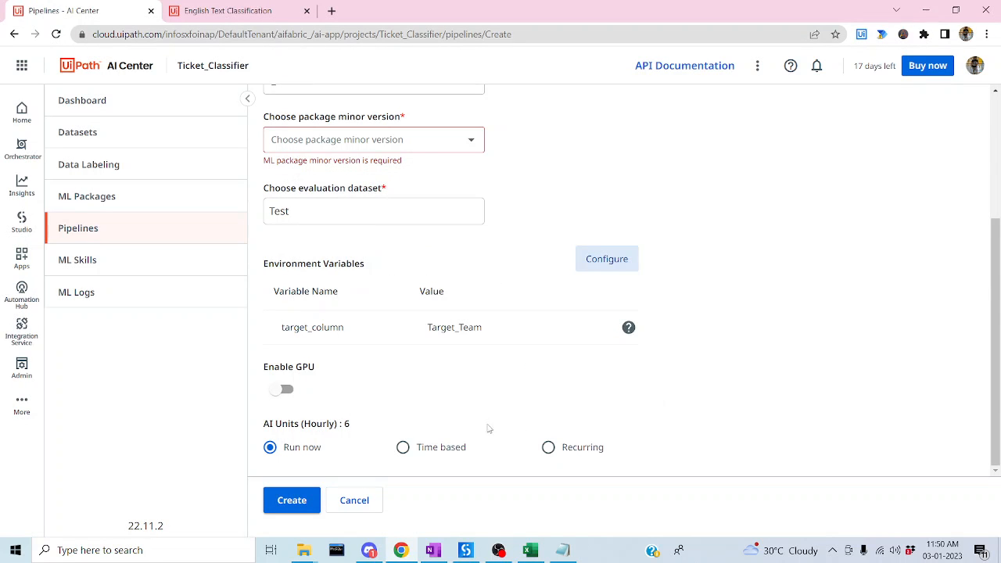
Review the evaluation run's minor version choices and settings, and cancel the new pipeline run.
left_click(303, 505)
scroll(639, 362, "up", 3)
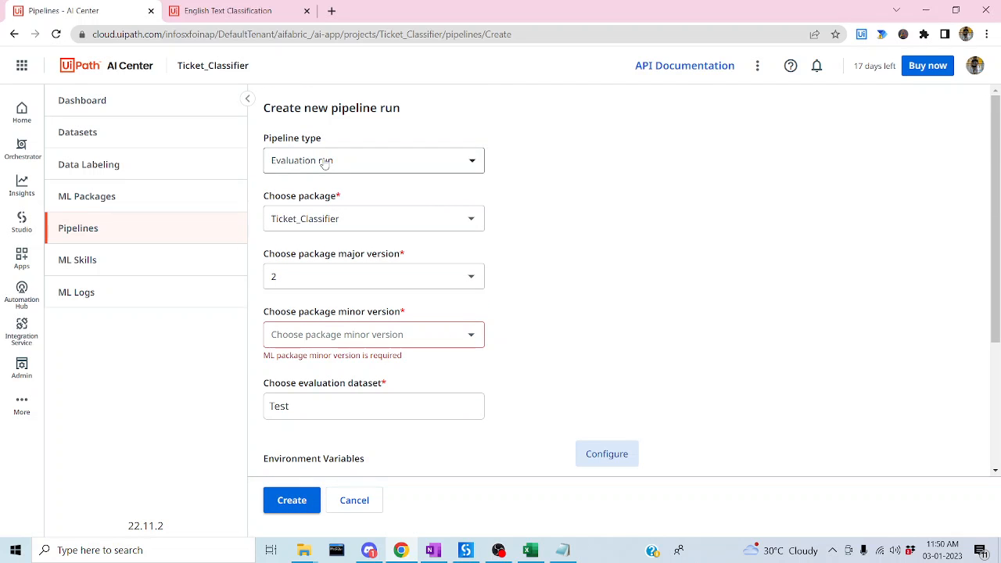
left_click(337, 336)
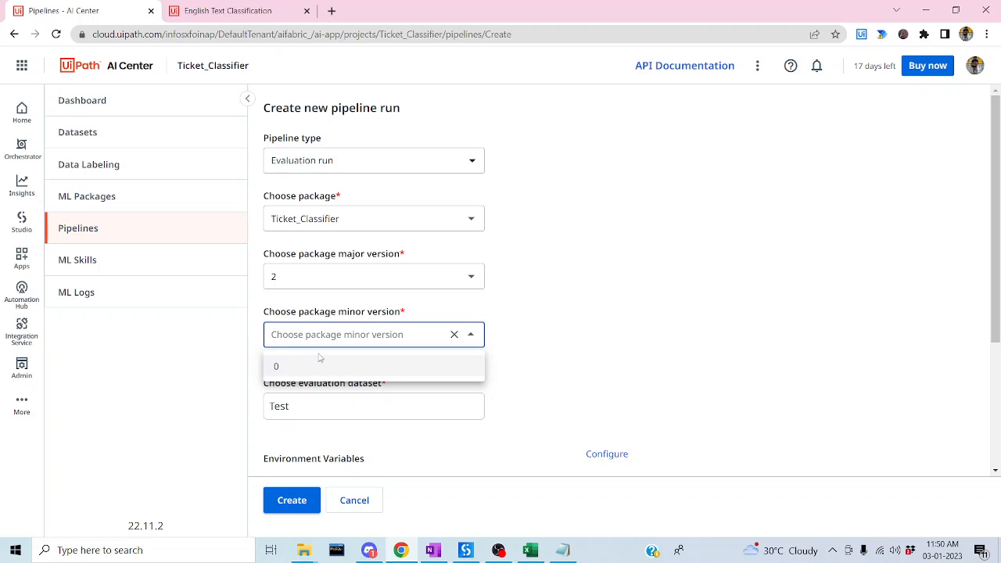
left_click(586, 327)
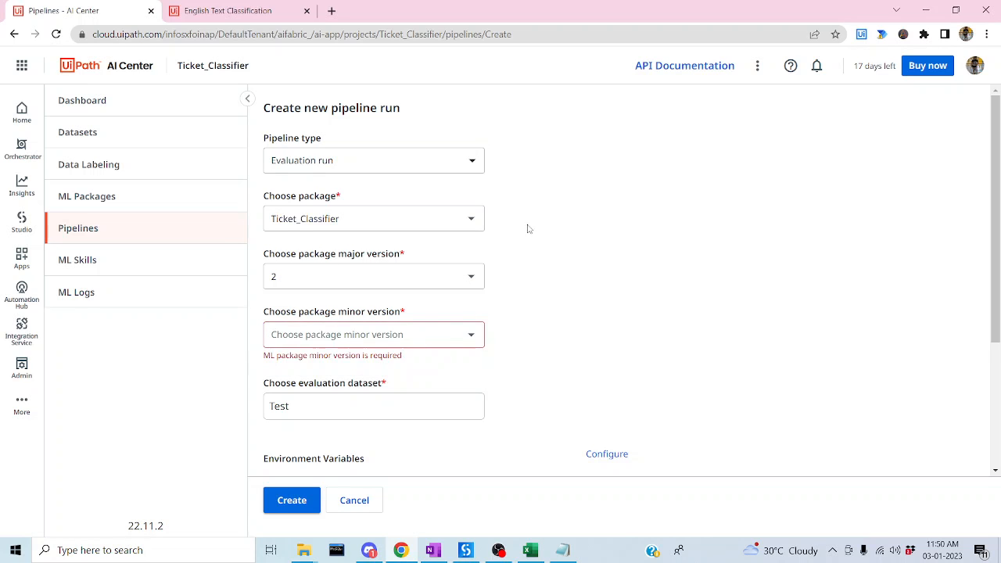
scroll(530, 235, "down", 3)
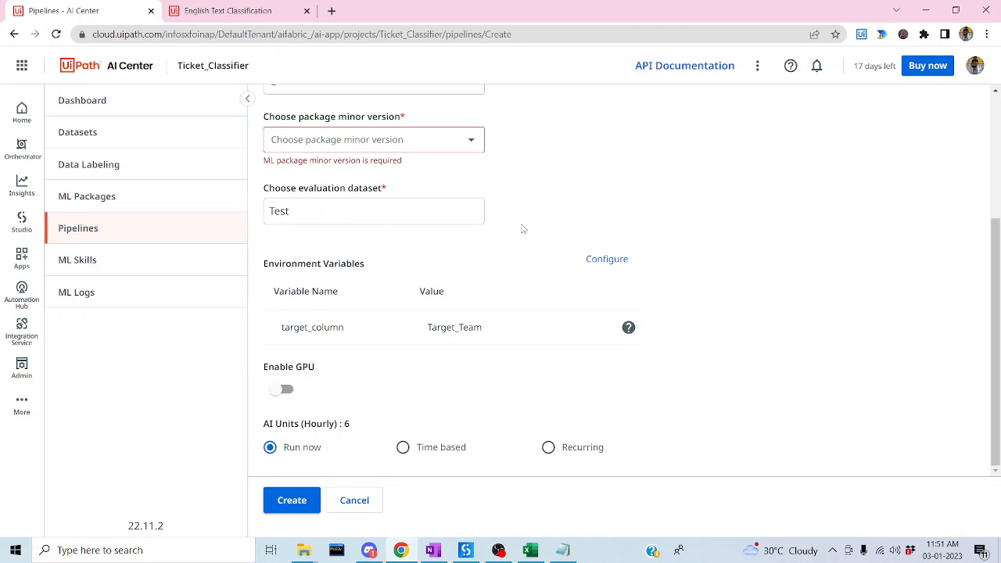
left_click(352, 501)
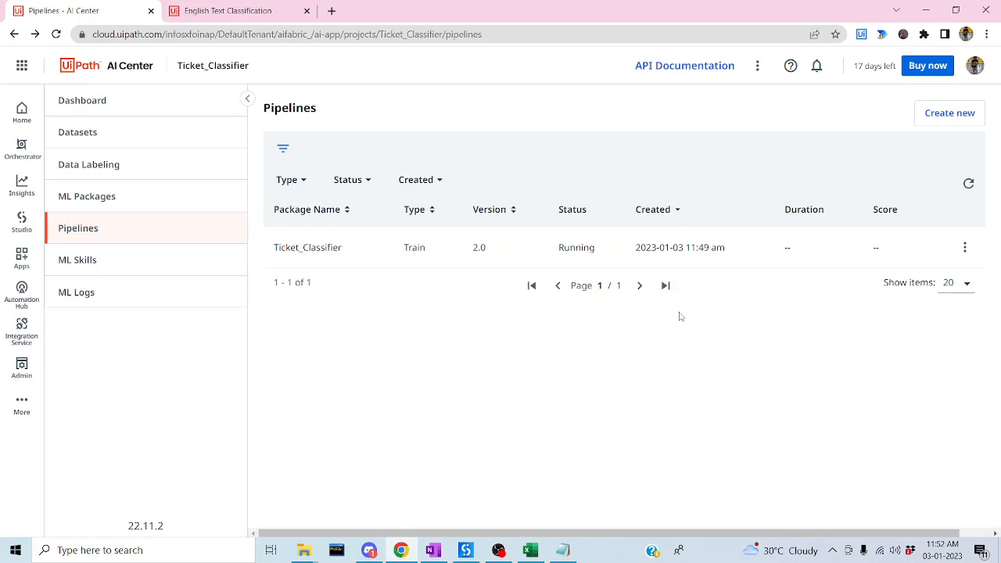
Start a new ML skill in the Ticket_Classifier project and name it Ticket_Classifer.
left_click(82, 259)
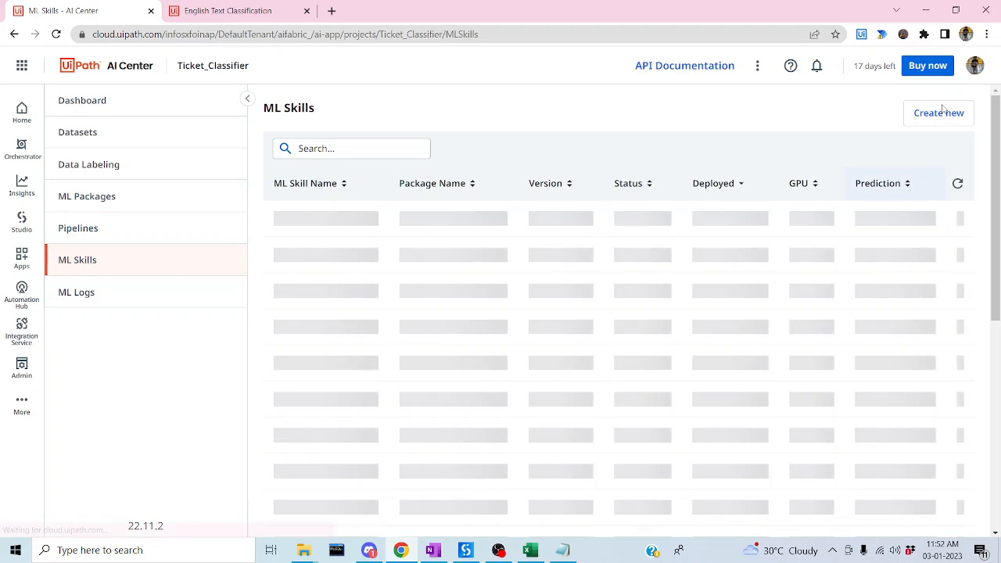
left_click(941, 112)
left_click(347, 162)
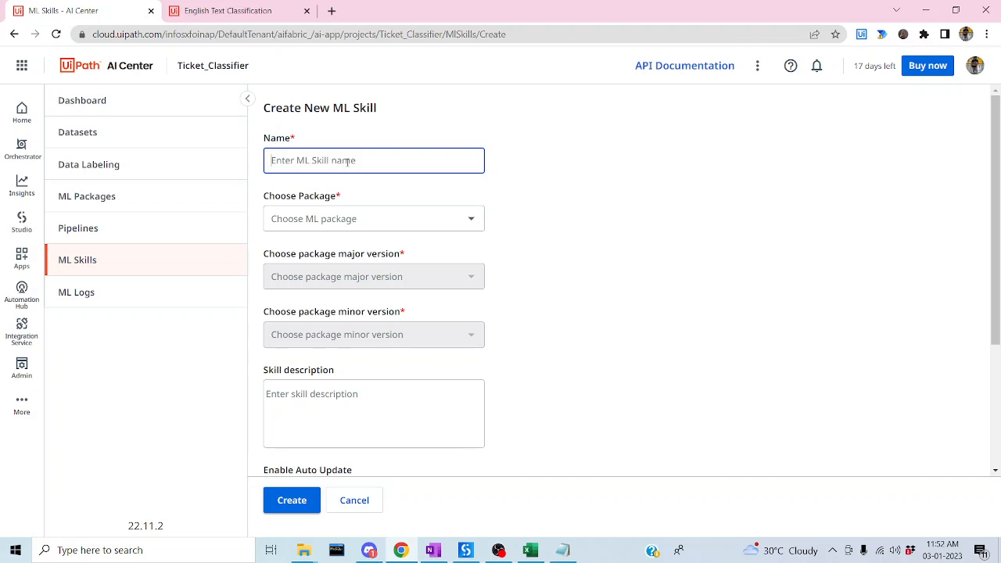
type("Class")
type("ifer")
type("Ticket_")
Select the Ticket_Classifier package with major version 2 for the ML skill, and check the available minor versions.
left_click(358, 218)
left_click(352, 251)
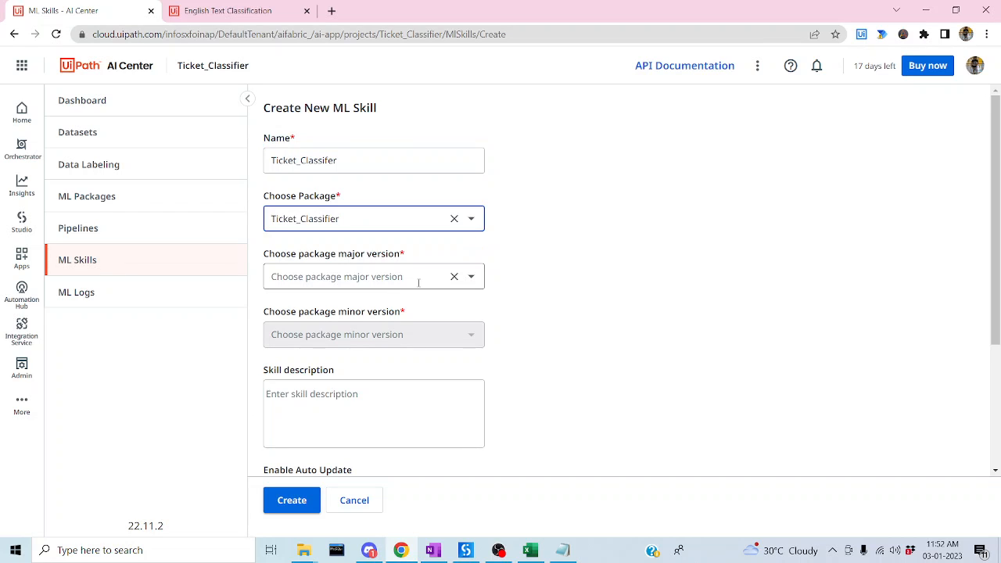
left_click(361, 273)
left_click(323, 309)
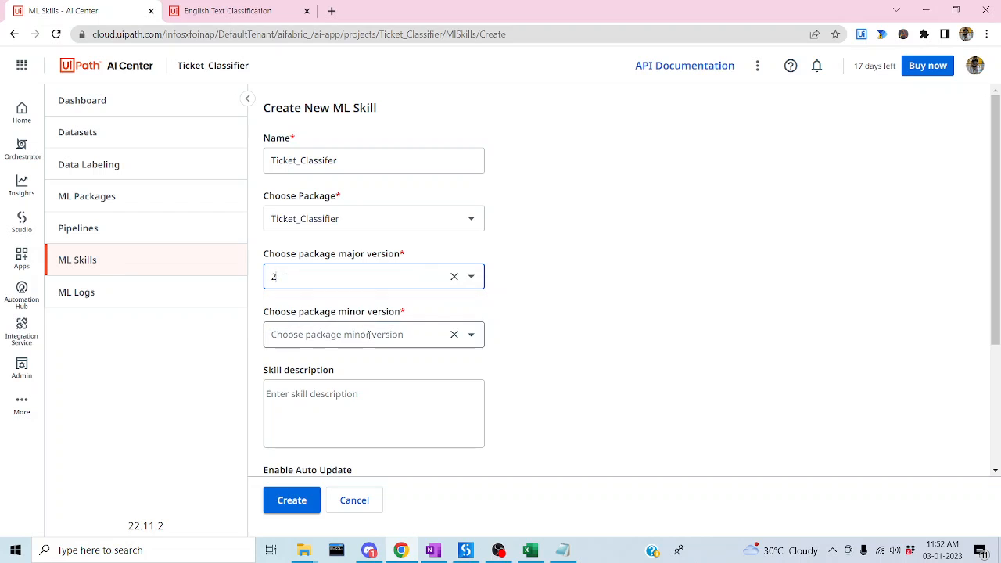
left_click(371, 337)
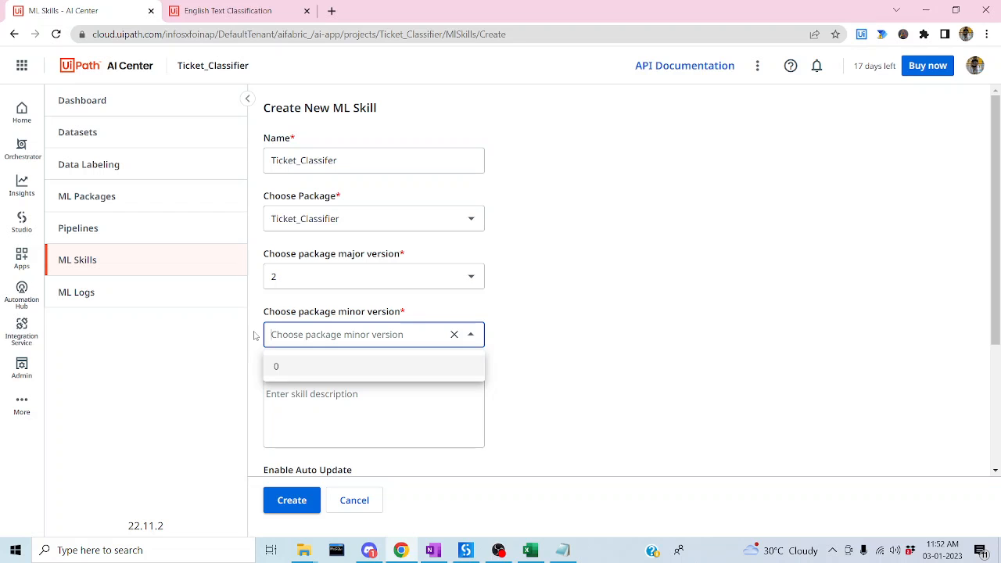
left_click(374, 414)
Review the new ML skill's remaining deployment settings, including the choices for undeploying it after a period of inactivity.
scroll(336, 470, "down", 3)
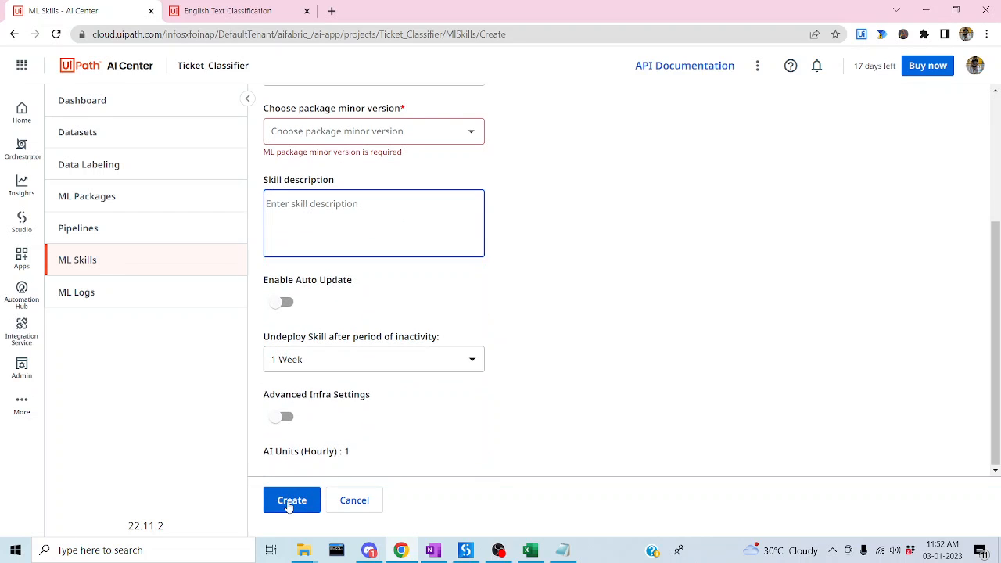
left_click(357, 360)
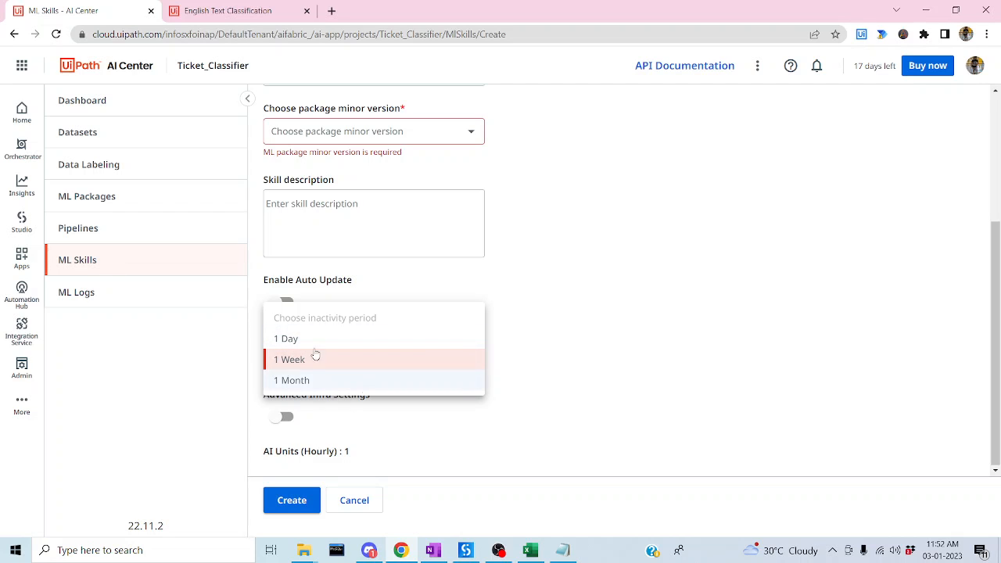
left_click(731, 254)
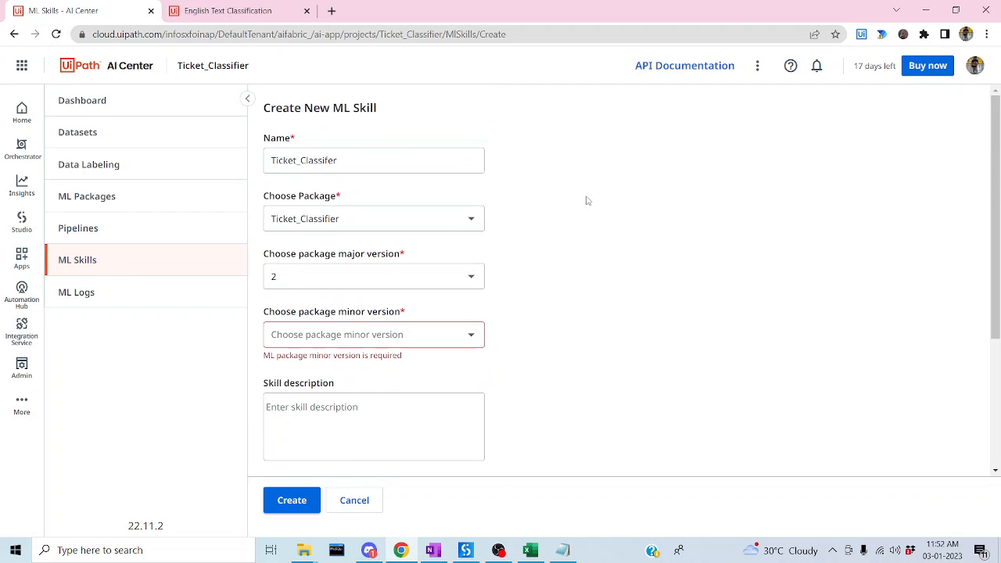
scroll(588, 201, "up", 3)
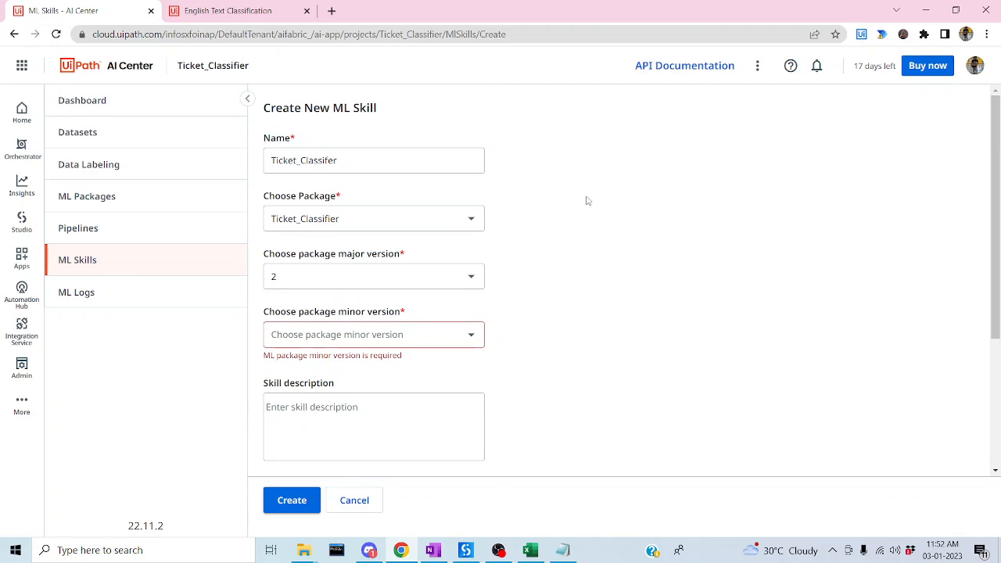
Leave the unsaved ML skill form for the project's pipelines, and switch to the English Language Classifier notes in OneNote.
left_click(96, 238)
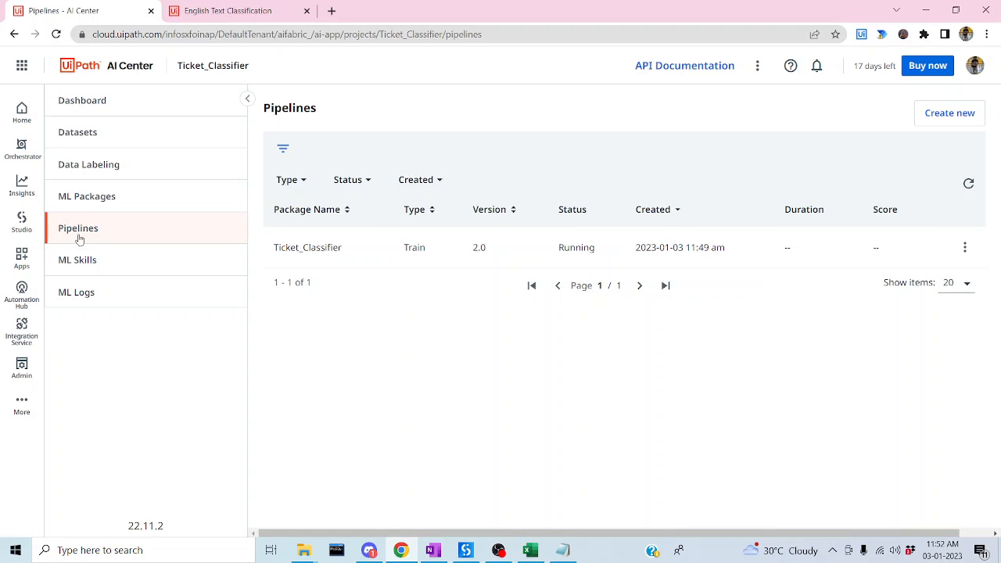
left_click(434, 551)
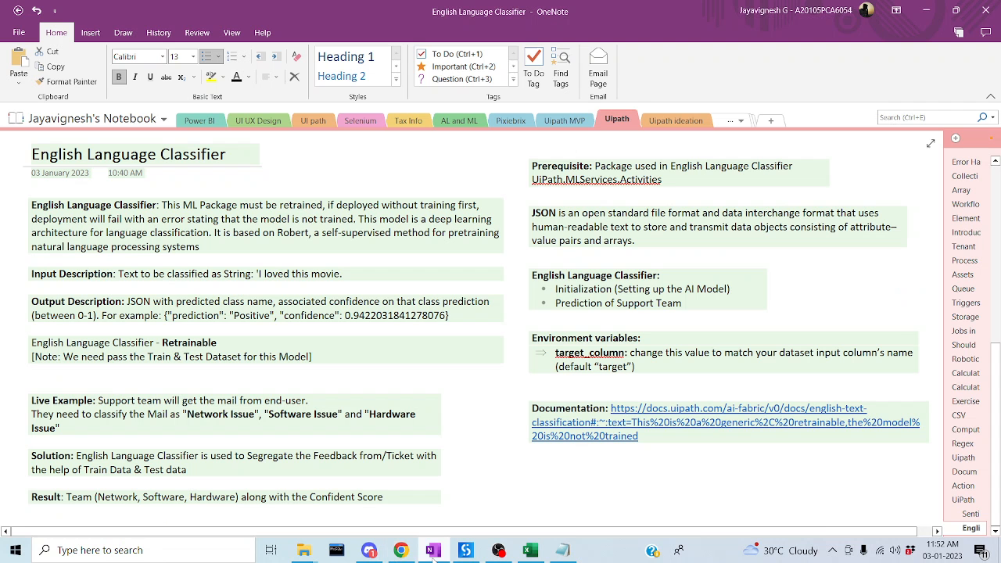